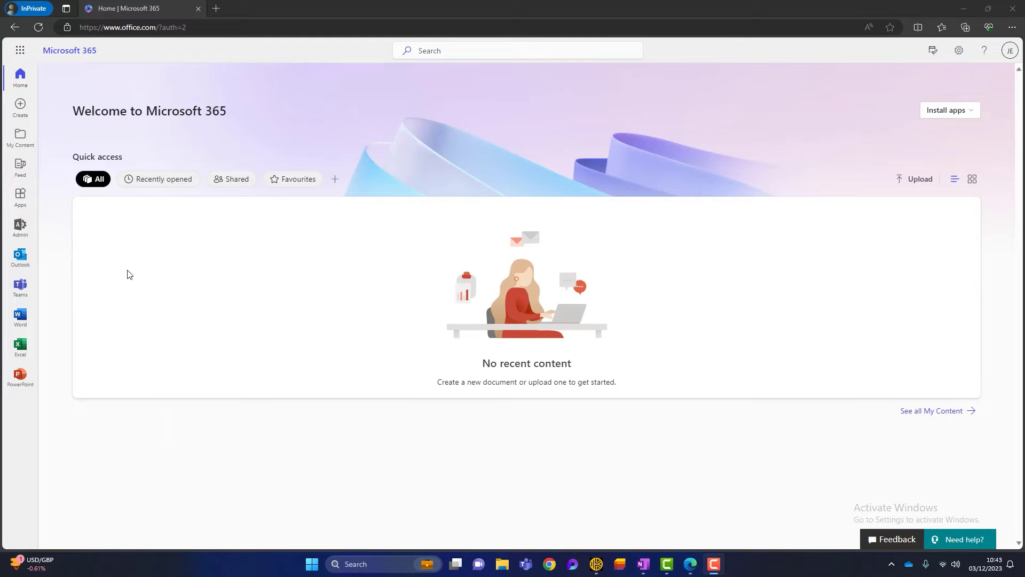
Step: Open Whiteboard from the full list of Microsoft 365 apps
{"action": "left_click", "coordinate": [25, 49]}
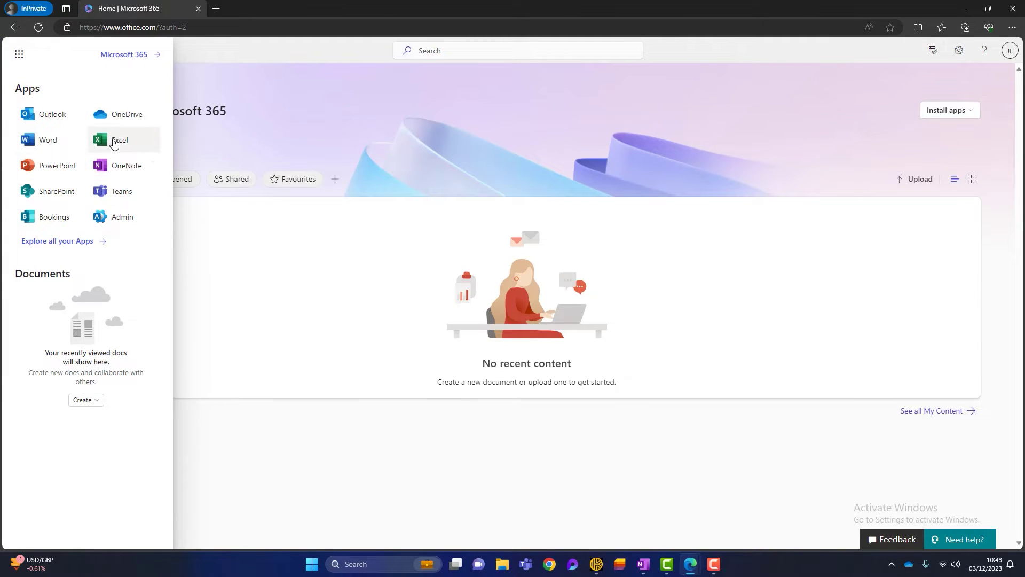
{"action": "left_click", "coordinate": [47, 243]}
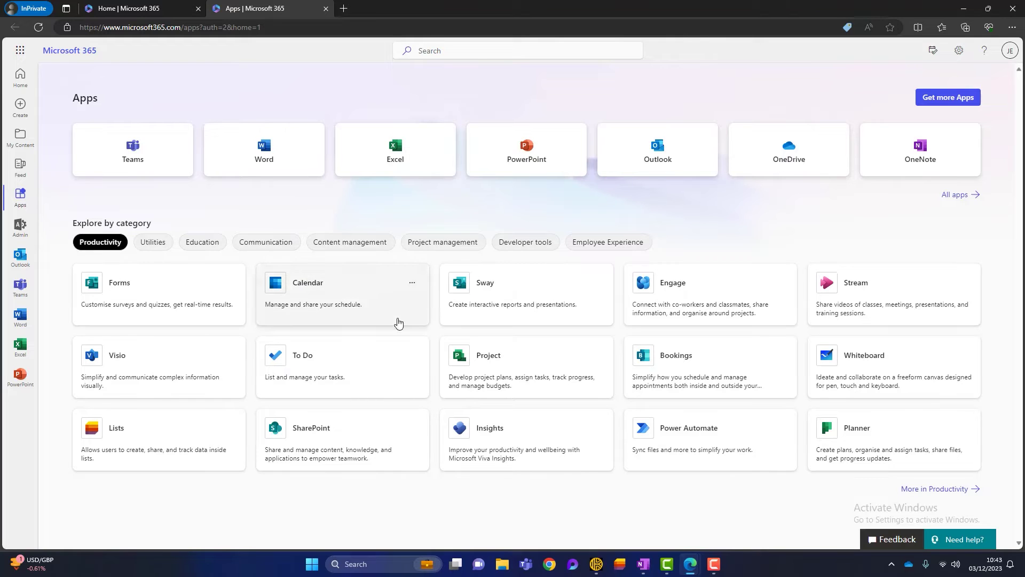
{"action": "left_click", "coordinate": [870, 363]}
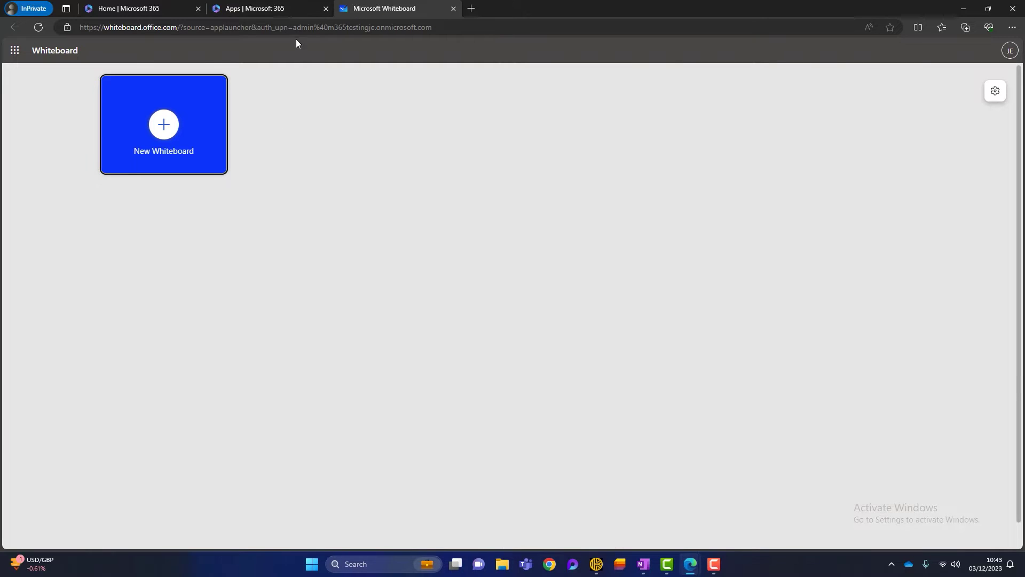
Step: Check the Microsoft 365 app launcher for a Whiteboard shortcut and return to the Whiteboard page
{"action": "left_click", "coordinate": [291, 7]}
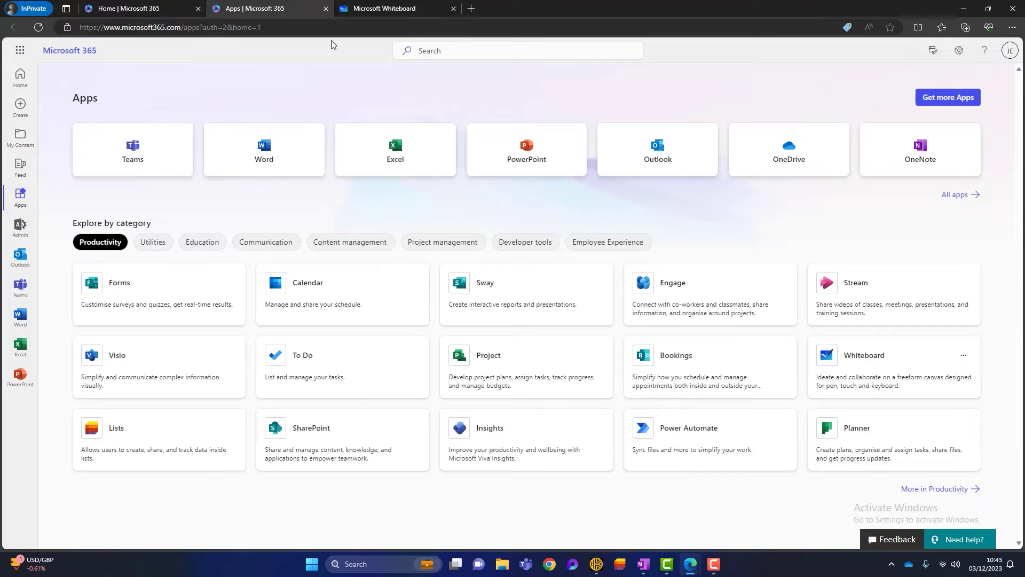
{"action": "left_click", "coordinate": [20, 51]}
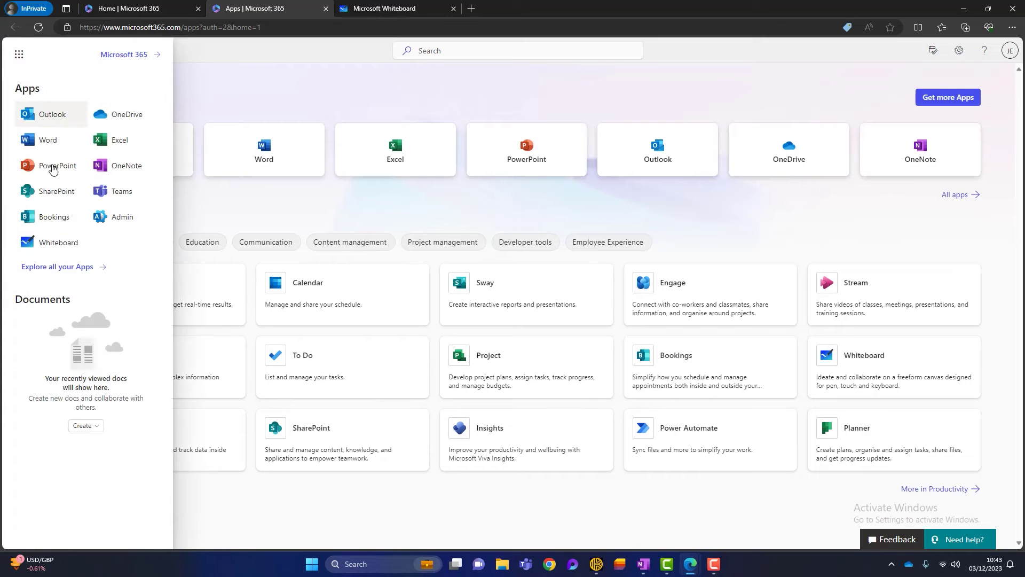
{"action": "left_click", "coordinate": [363, 79]}
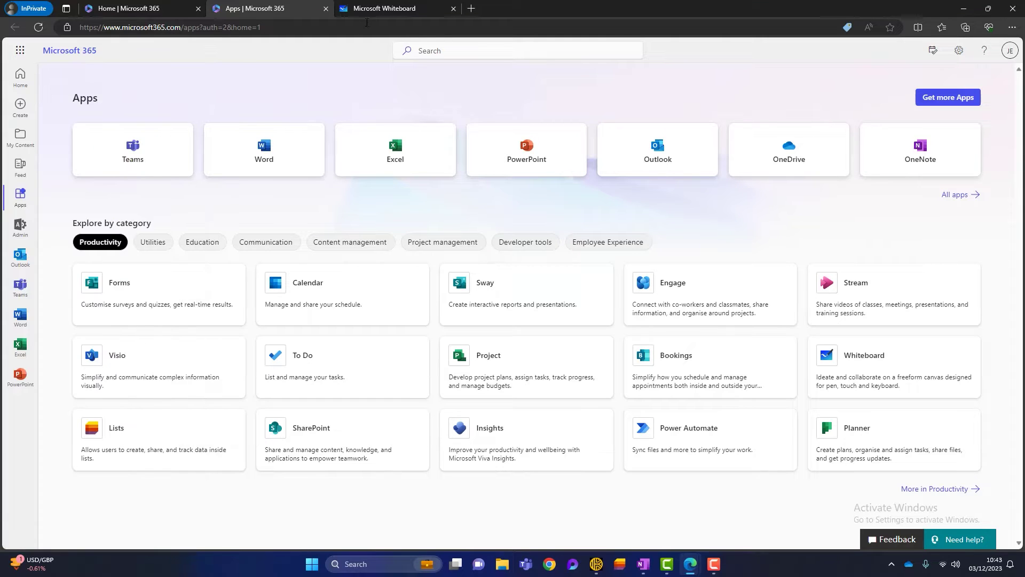
{"action": "left_click", "coordinate": [368, 9]}
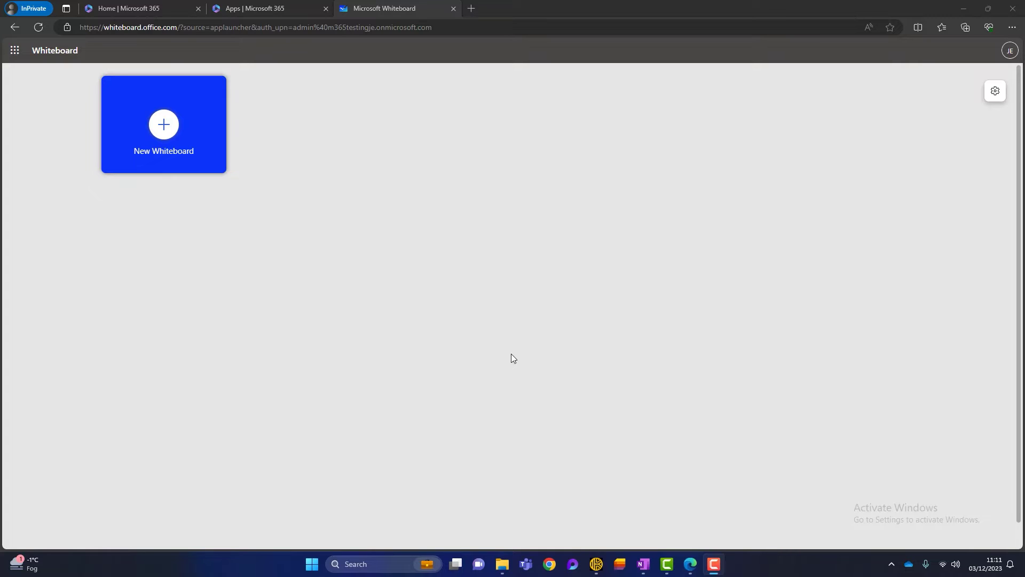
Step: Create a new whiteboard, browse the template categories and preview the Goal setting template under Project planning
{"action": "left_click", "coordinate": [178, 140]}
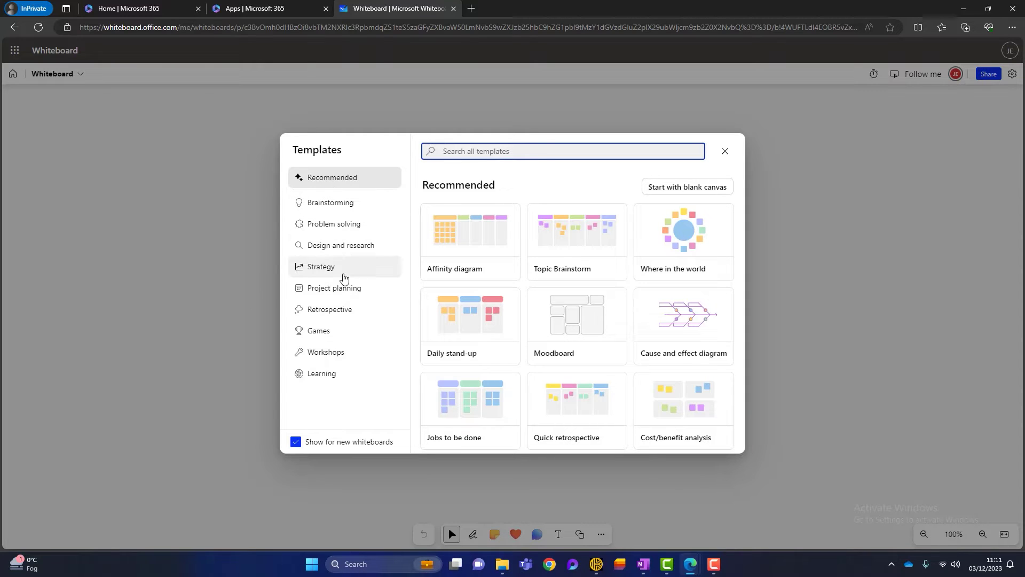
{"action": "left_click", "coordinate": [336, 208]}
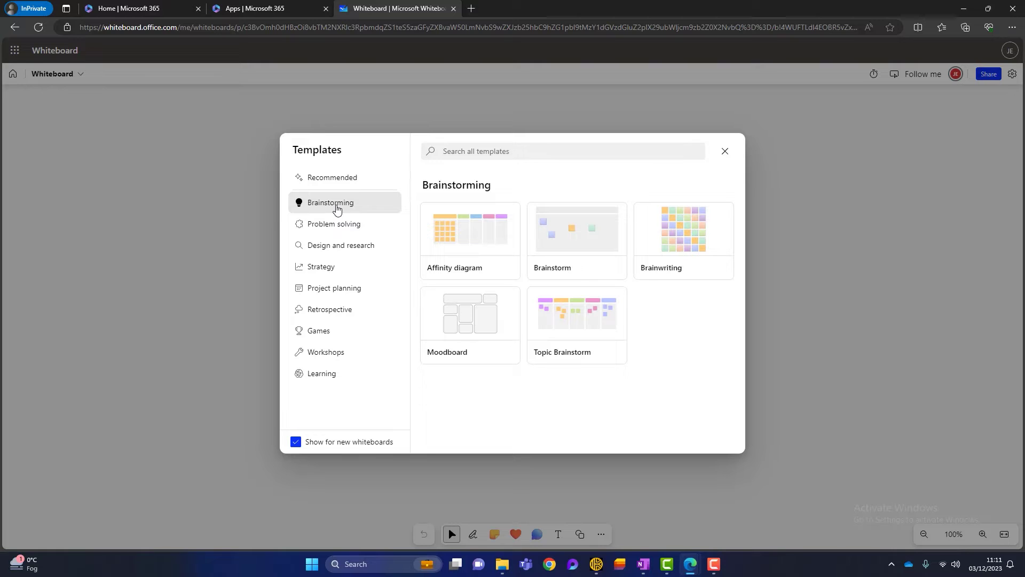
{"action": "left_click", "coordinate": [347, 267]}
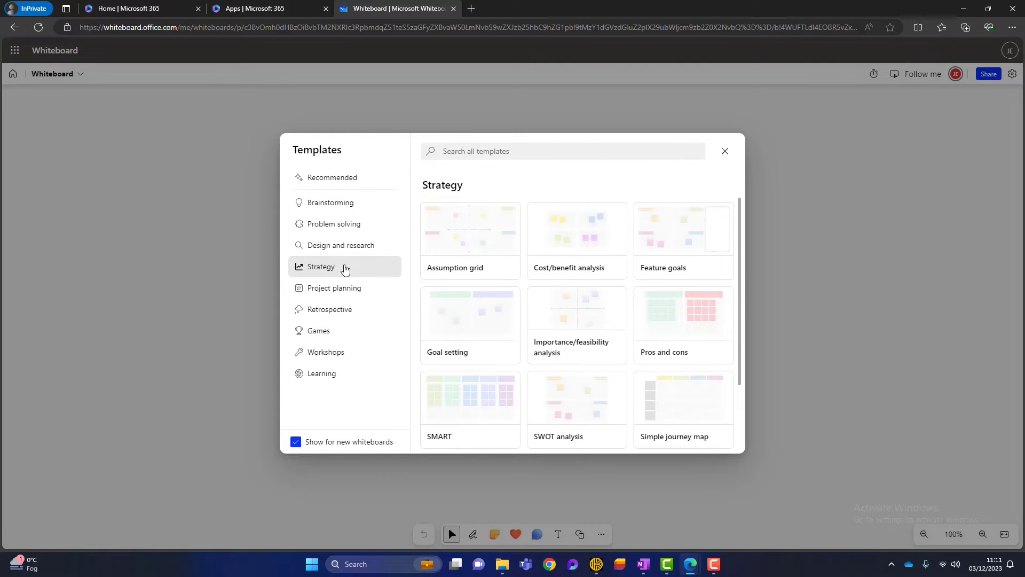
{"action": "left_click", "coordinate": [349, 288]}
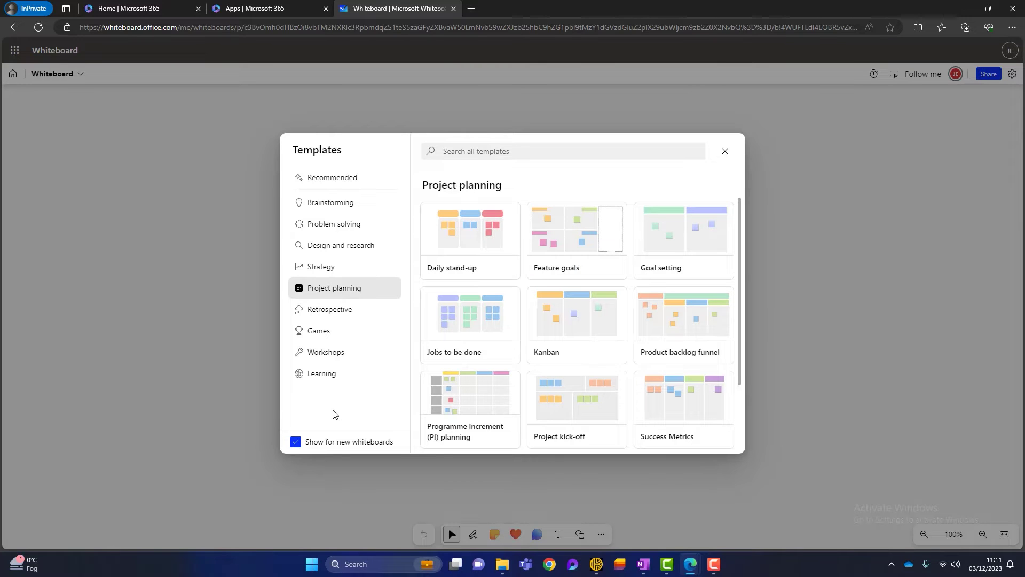
{"action": "mouse_move", "coordinate": [676, 243]}
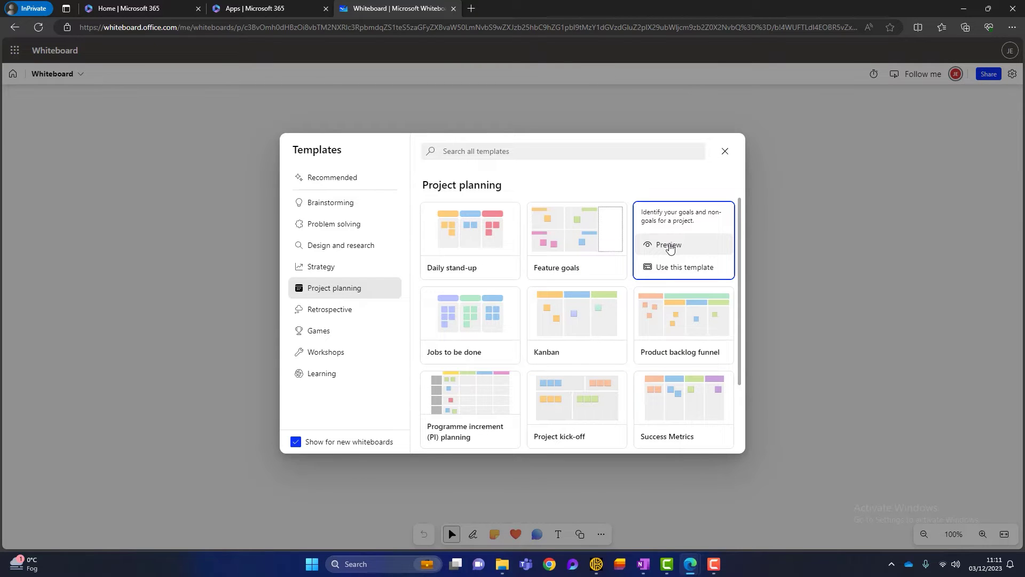
{"action": "left_click", "coordinate": [673, 250]}
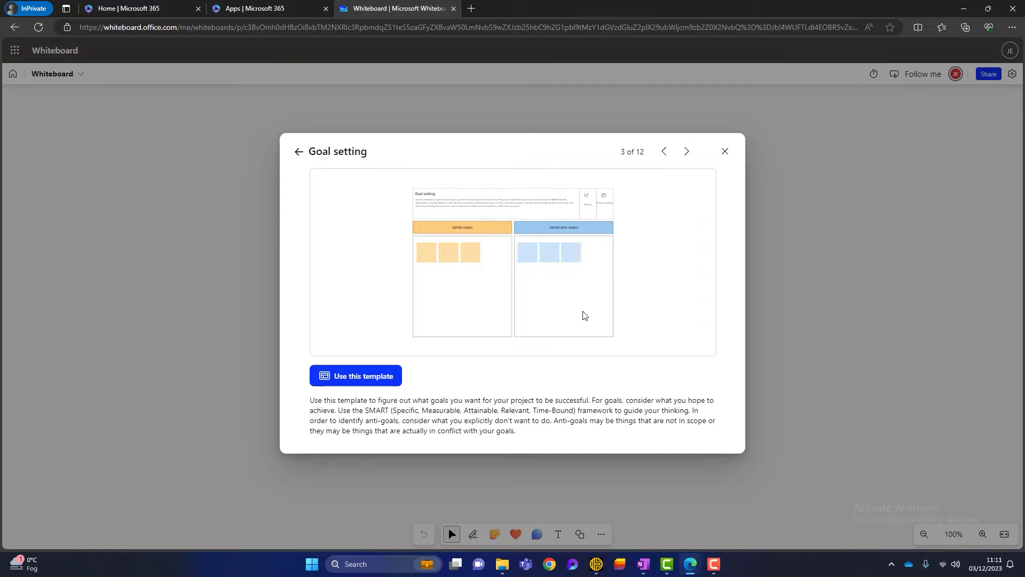
{"action": "left_click", "coordinate": [298, 153]}
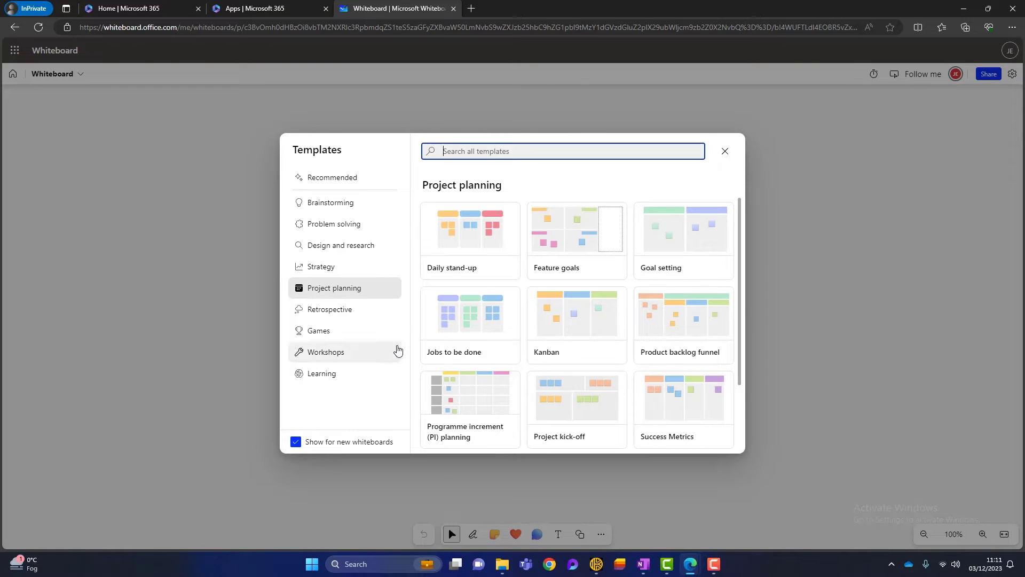
Step: Insert the Jobs to be done template on the canvas and shrink it slightly from its upper-left corner
{"action": "mouse_move", "coordinate": [454, 332]}
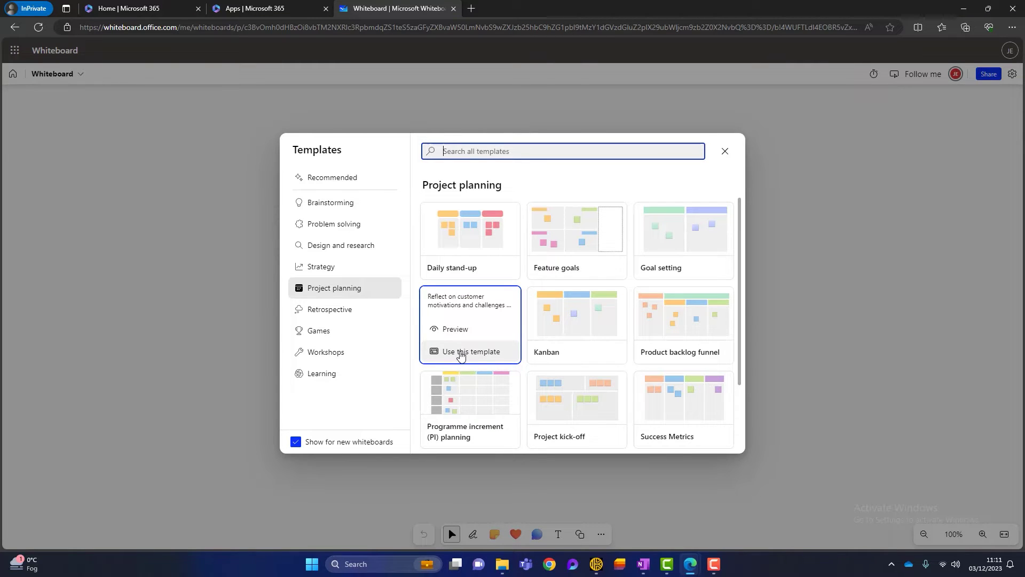
{"action": "left_click", "coordinate": [461, 353]}
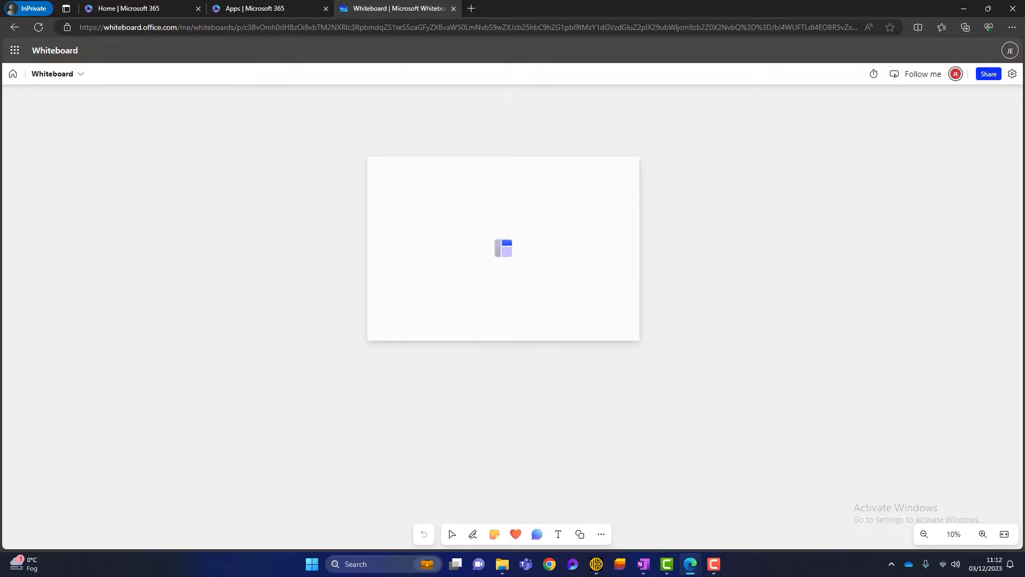
{"action": "left_click", "coordinate": [485, 245]}
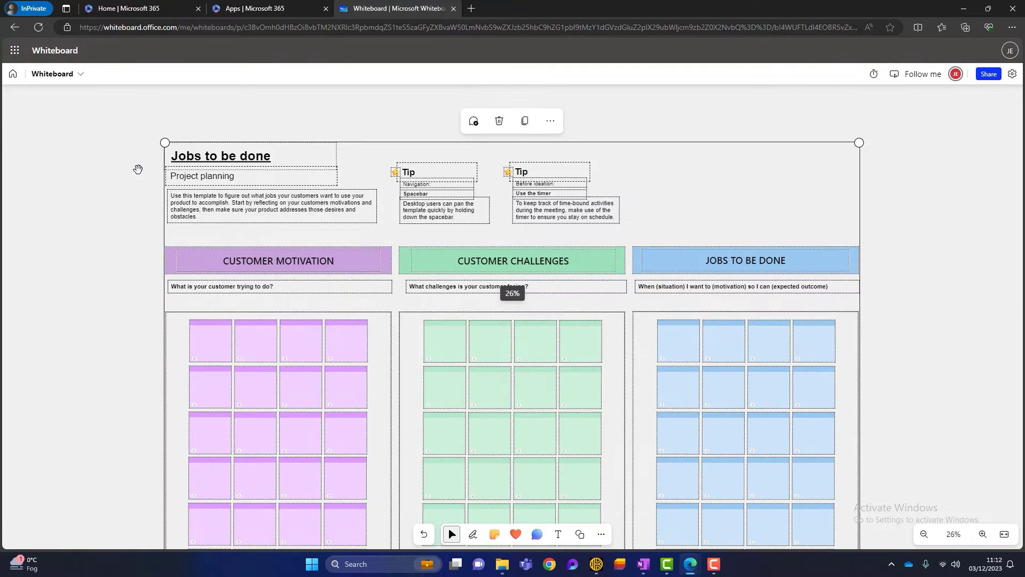
{"action": "left_click_drag", "start_coordinate": [164, 143], "coordinate": [240, 198]}
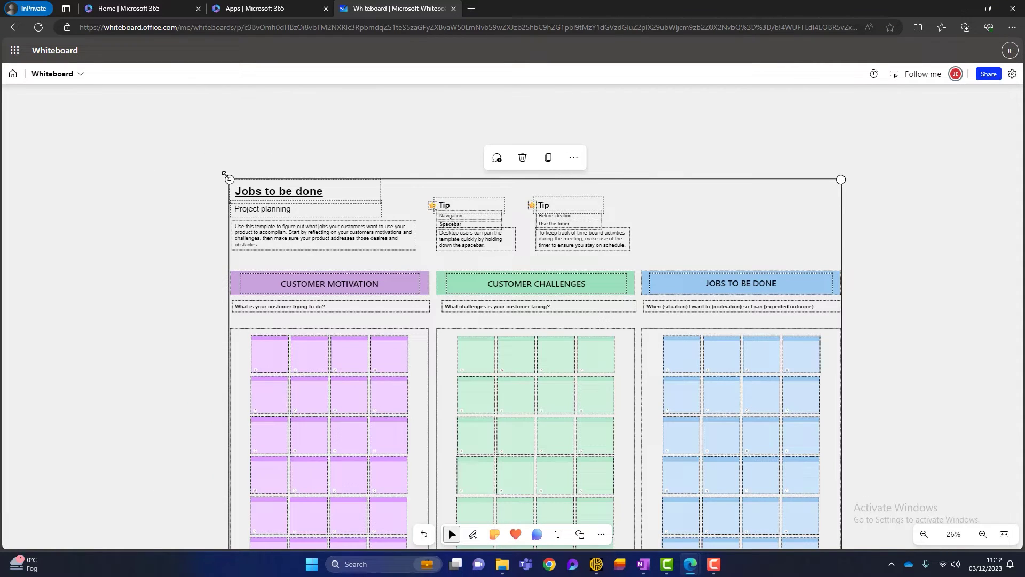
{"action": "left_click", "coordinate": [209, 163]}
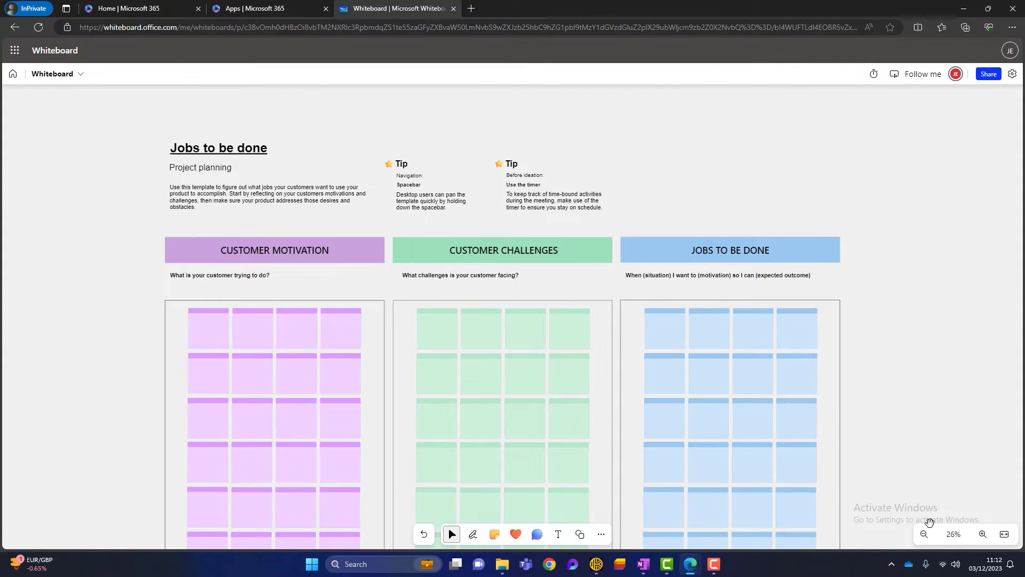
Step: Add short sample text to the green note in the second row, third column under Customer Challenges
{"action": "left_click", "coordinate": [924, 533]}
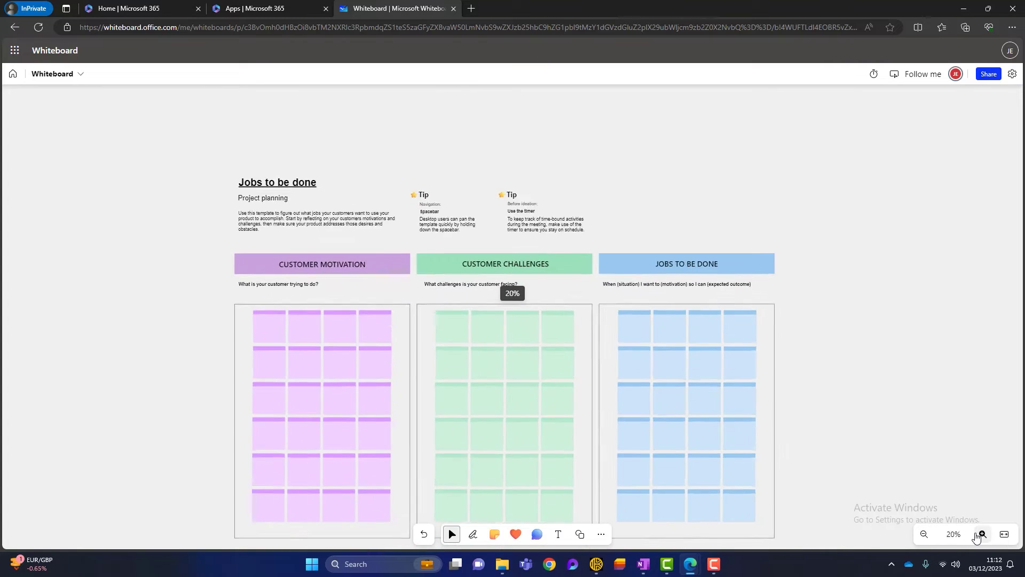
{"action": "left_click", "coordinate": [981, 533]}
{"action": "left_click", "coordinate": [540, 344]}
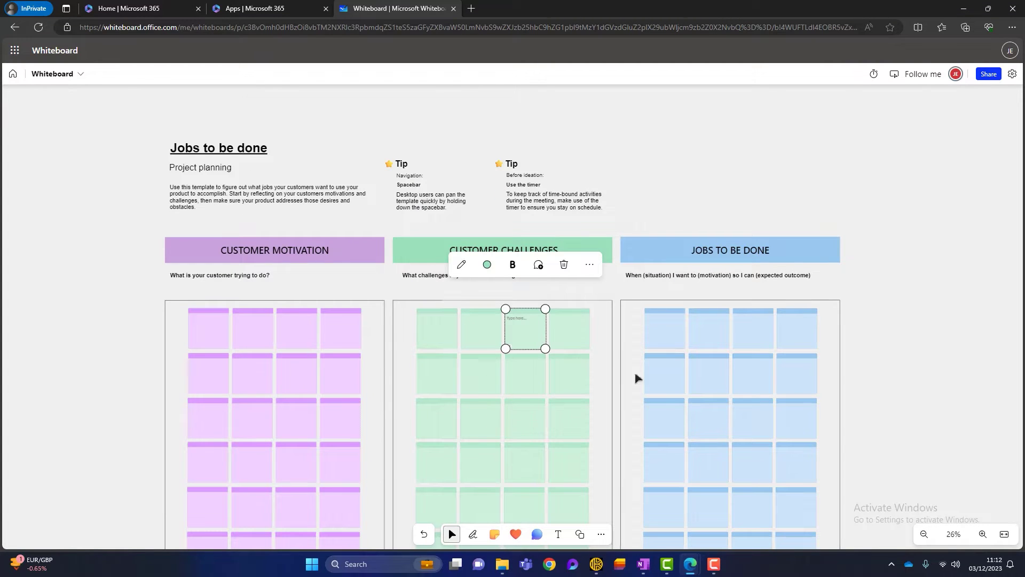
{"action": "left_click", "coordinate": [513, 374]}
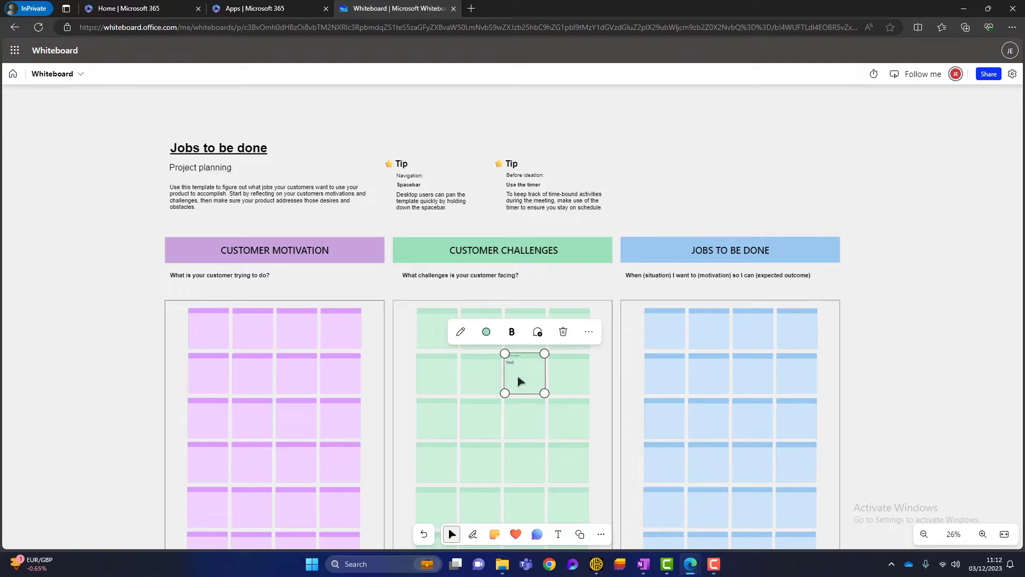
{"action": "left_click", "coordinate": [913, 303]}
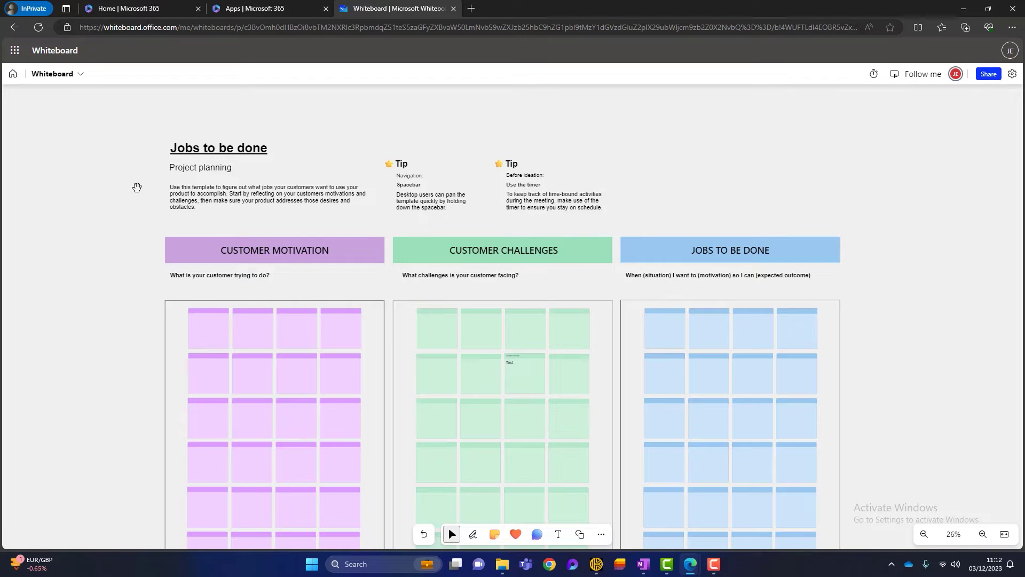
Step: Return to the whiteboard overview and permanently delete the existing whiteboard
{"action": "left_click", "coordinate": [12, 78]}
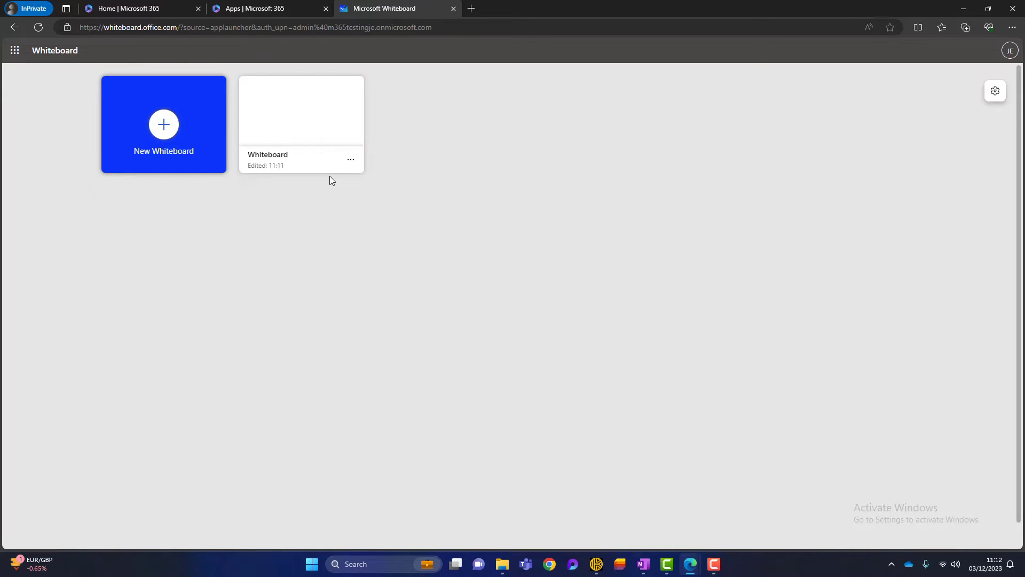
{"action": "left_click", "coordinate": [351, 159]}
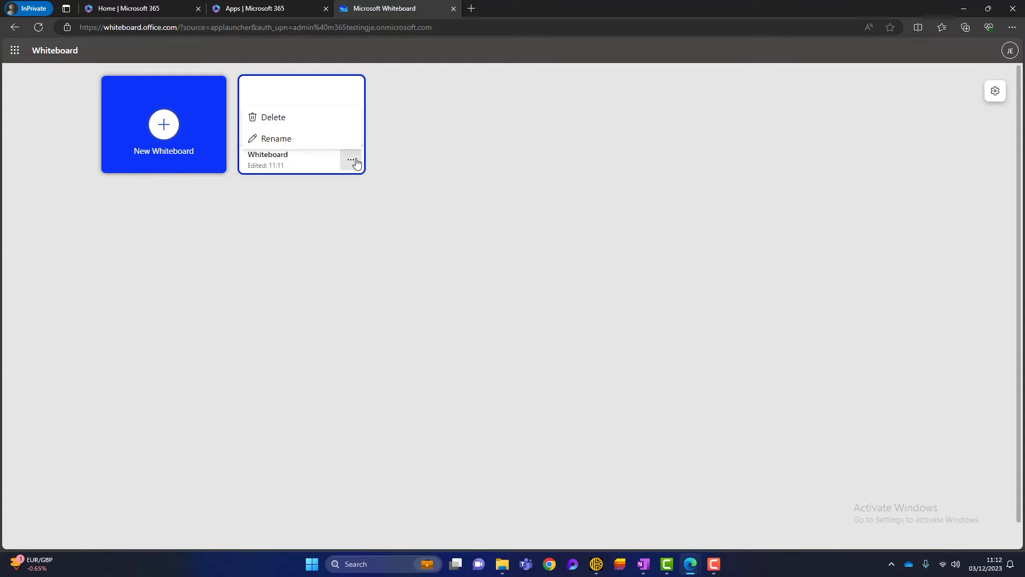
{"action": "left_click", "coordinate": [295, 123]}
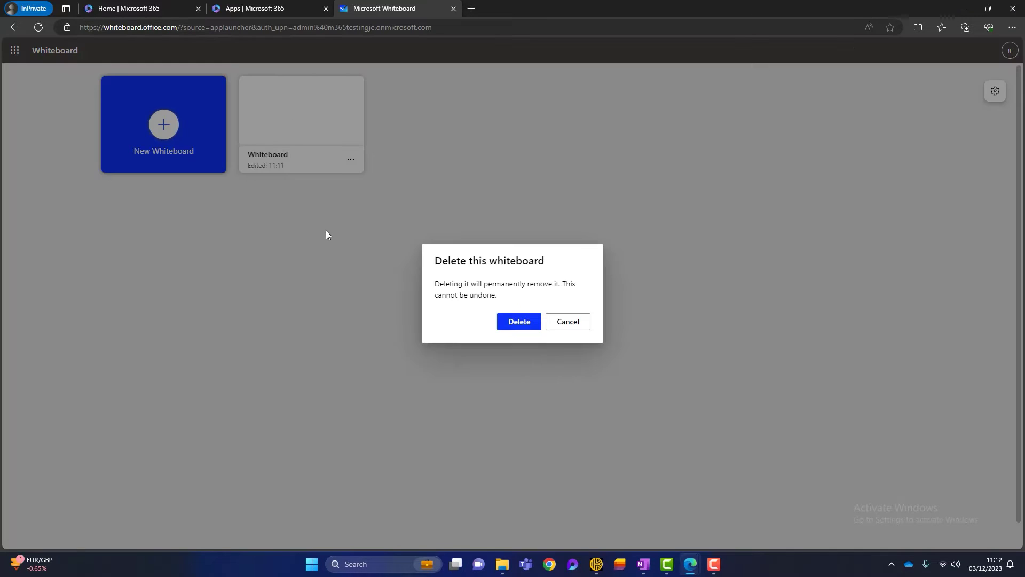
{"action": "left_click", "coordinate": [519, 321]}
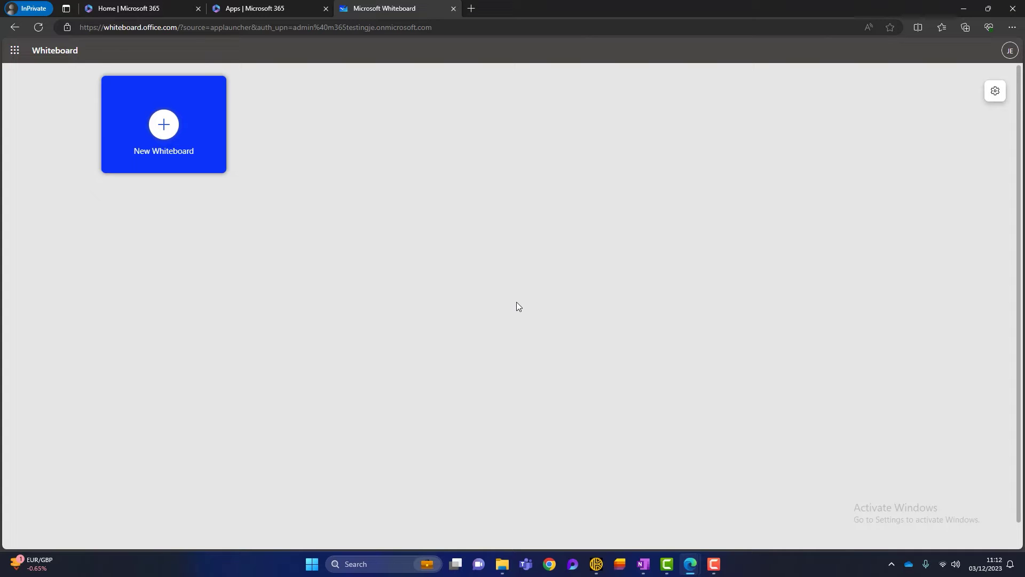
Step: Create a new whiteboard that starts with a blank canvas
{"action": "left_click", "coordinate": [170, 138]}
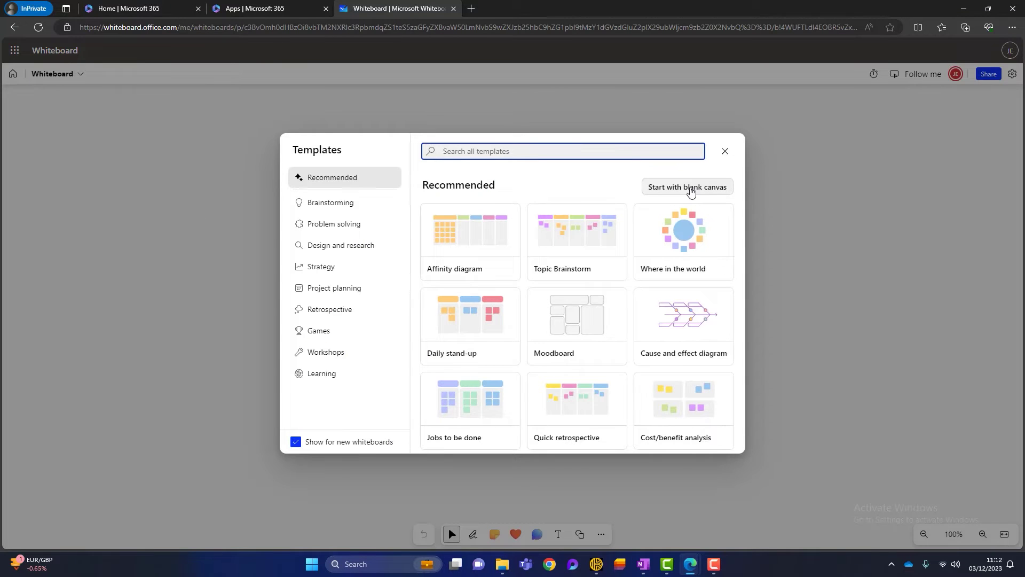
{"action": "left_click", "coordinate": [691, 192]}
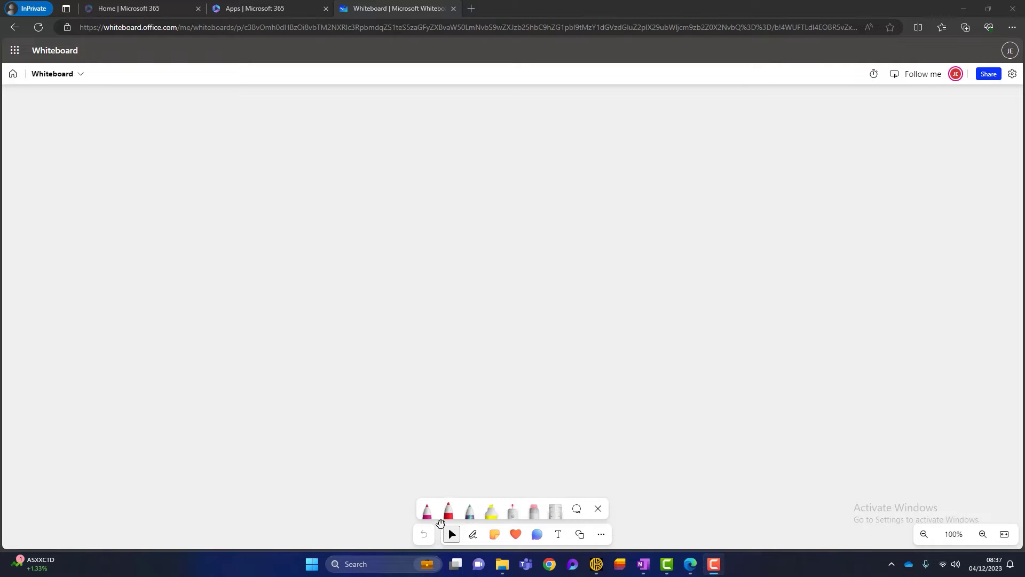
Step: Mark a single small dot in the lower middle of the canvas with the pink pen
{"action": "left_click", "coordinate": [451, 534]}
{"action": "left_click", "coordinate": [473, 534]}
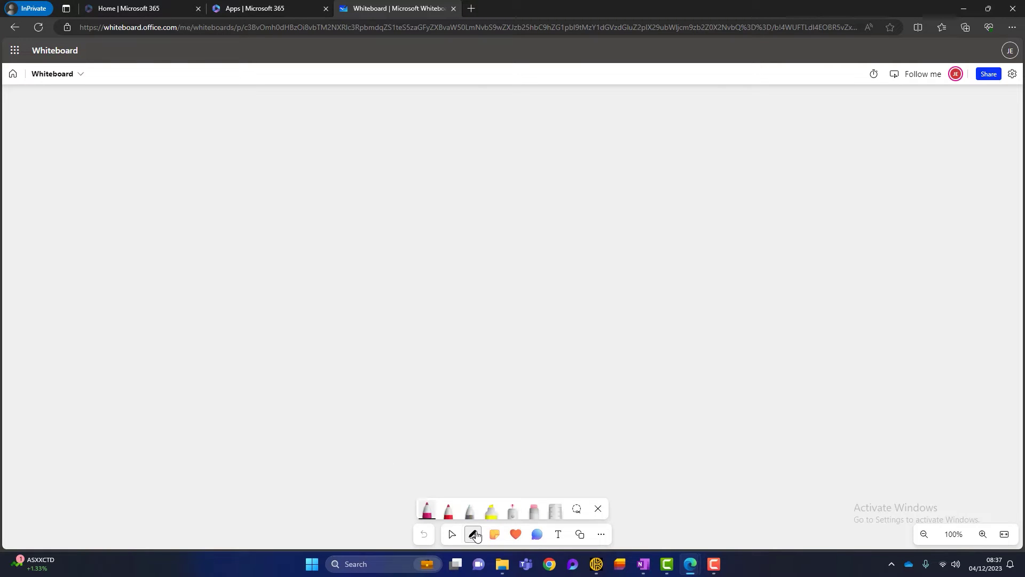
{"action": "left_click", "coordinate": [464, 444]}
Step: Add the text "Marketing Plan 2024" near the upper middle of the canvas as a heading
{"action": "left_click", "coordinate": [568, 538]}
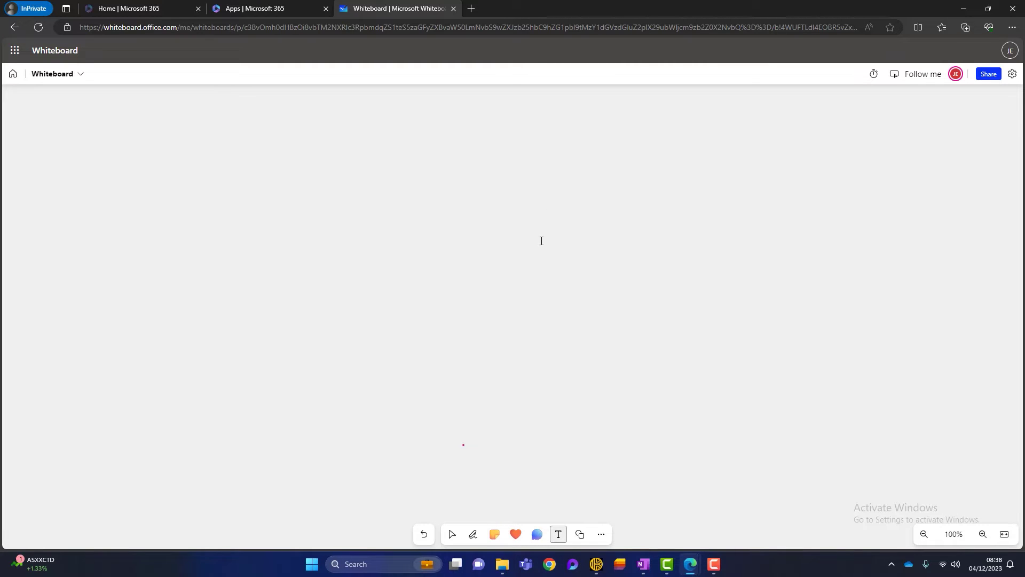
{"action": "left_click", "coordinate": [426, 125]}
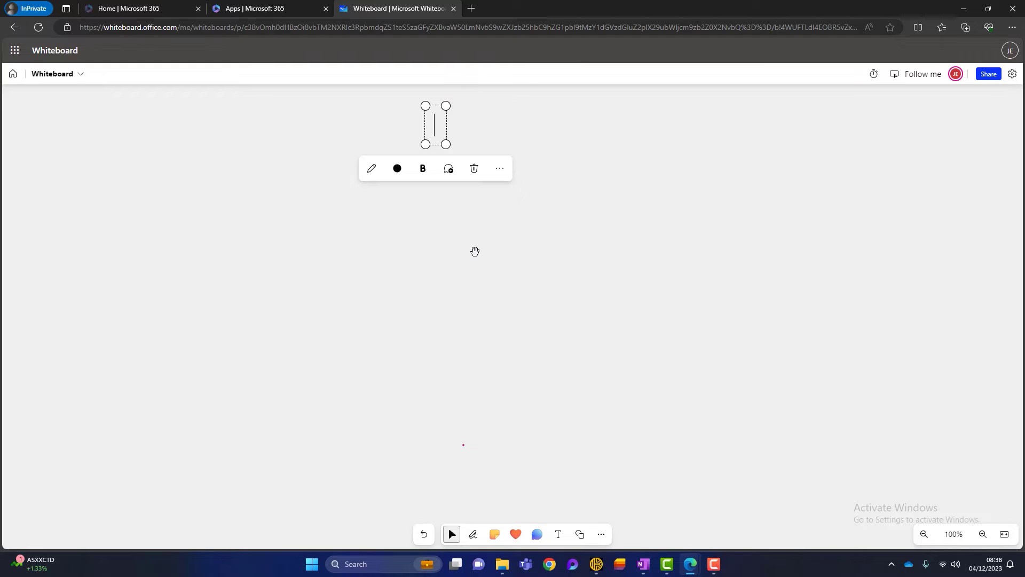
{"action": "type", "text": "Market"}
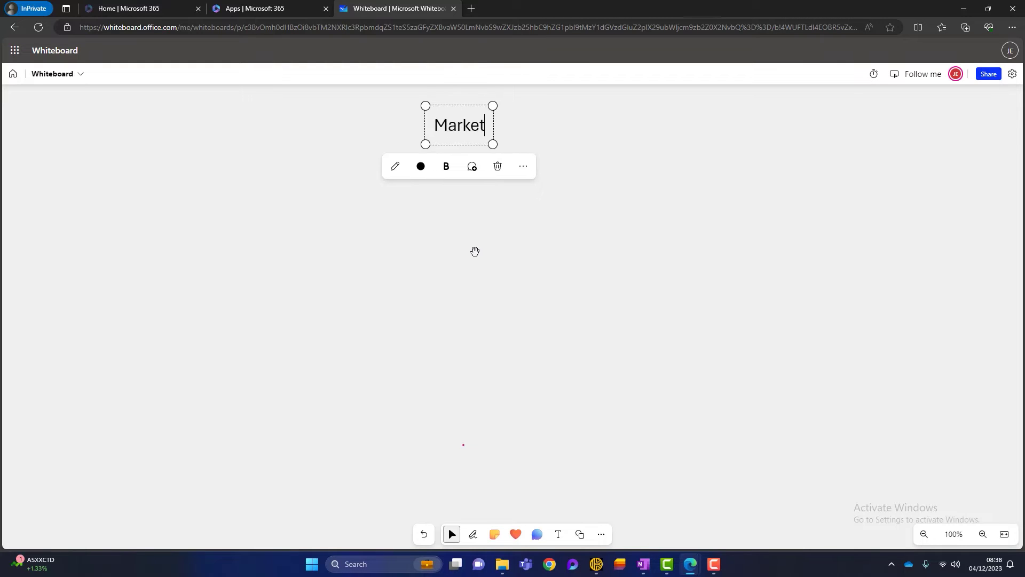
{"action": "type", "text": "ing Plan "}
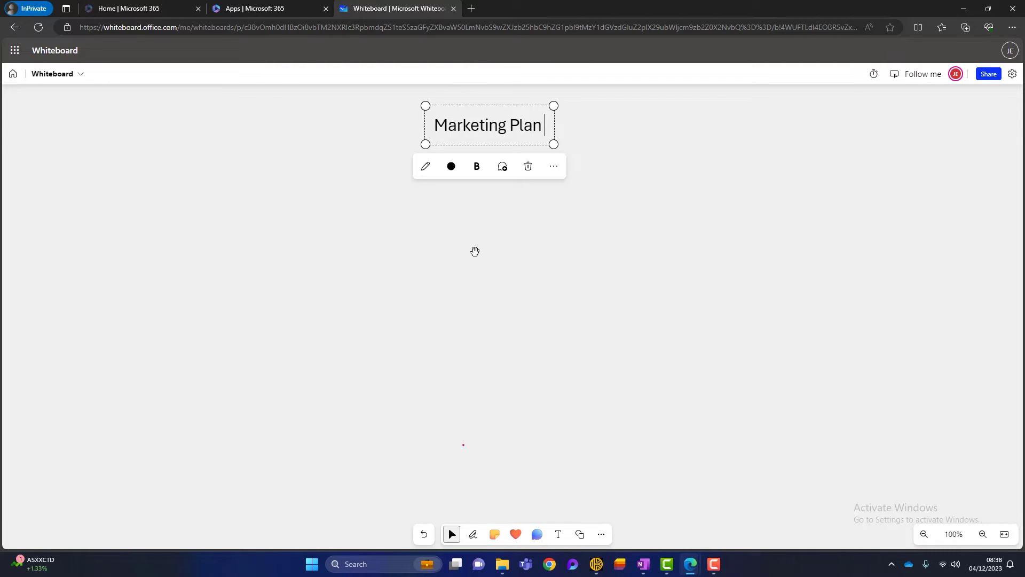
{"action": "type", "text": "2024"}
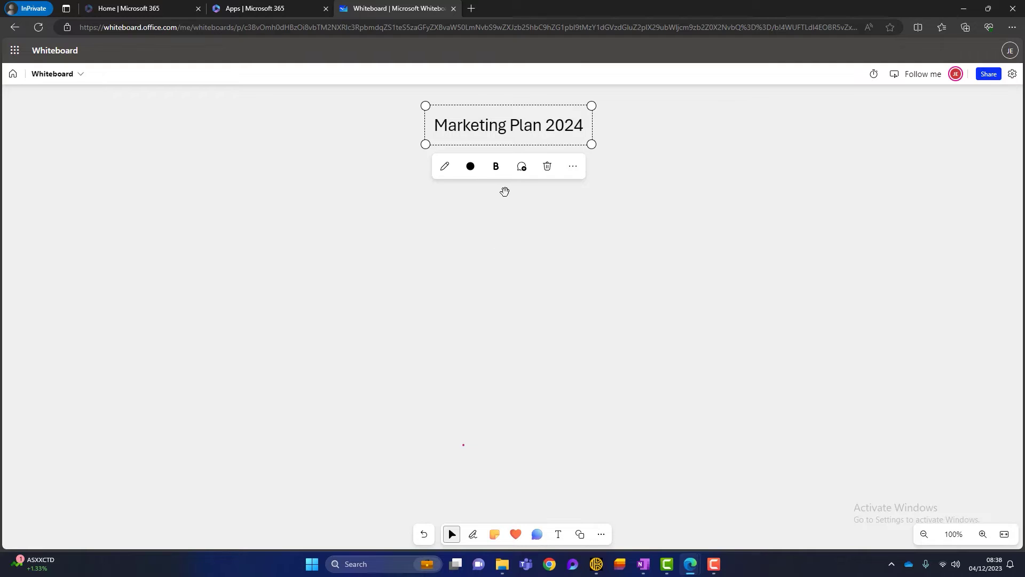
Step: Shrink the "Marketing Plan 2024" heading slightly and move it a little down and to the left
{"action": "left_click", "coordinate": [510, 236]}
{"action": "left_click", "coordinate": [525, 145]}
{"action": "mouse_move", "coordinate": [591, 144]}
{"action": "left_mouse_down"}
{"action": "mouse_move", "coordinate": [597, 154]}
{"action": "mouse_move", "coordinate": [584, 142]}
{"action": "left_mouse_up"}
{"action": "left_click", "coordinate": [347, 273]}
{"action": "left_click", "coordinate": [521, 124]}
{"action": "left_click_drag", "start_coordinate": [522, 123], "coordinate": [496, 131]}
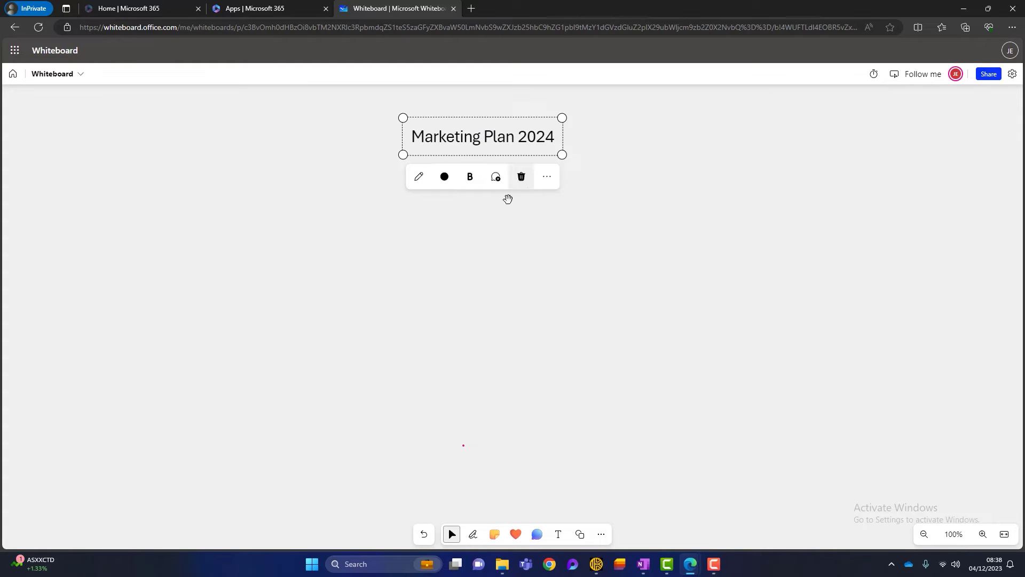
Step: Colour the "Marketing Plan 2024" heading dark blue and enlarge it slightly
{"action": "left_click", "coordinate": [445, 177]}
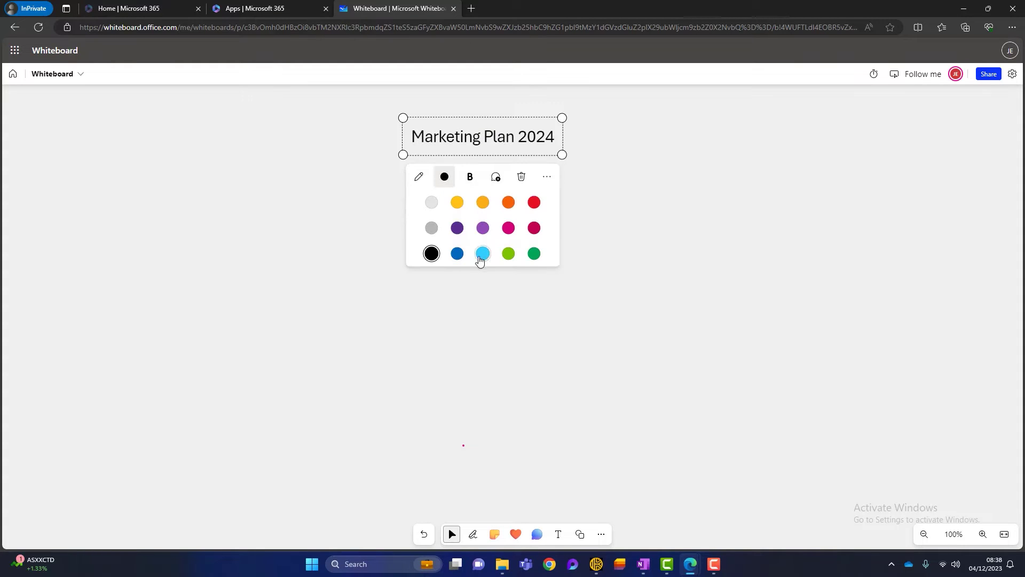
{"action": "left_click", "coordinate": [457, 252]}
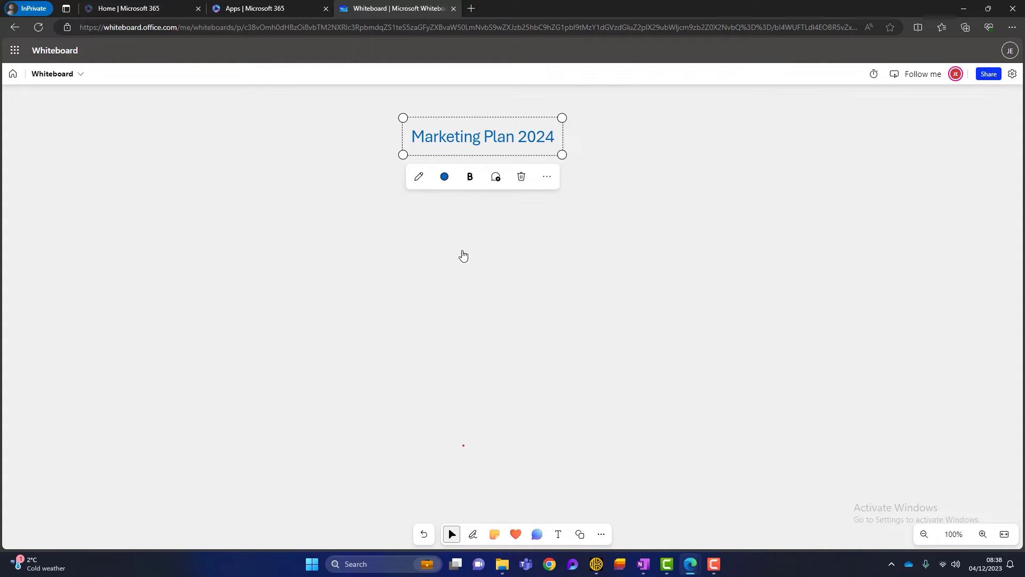
{"action": "left_click", "coordinate": [470, 179]}
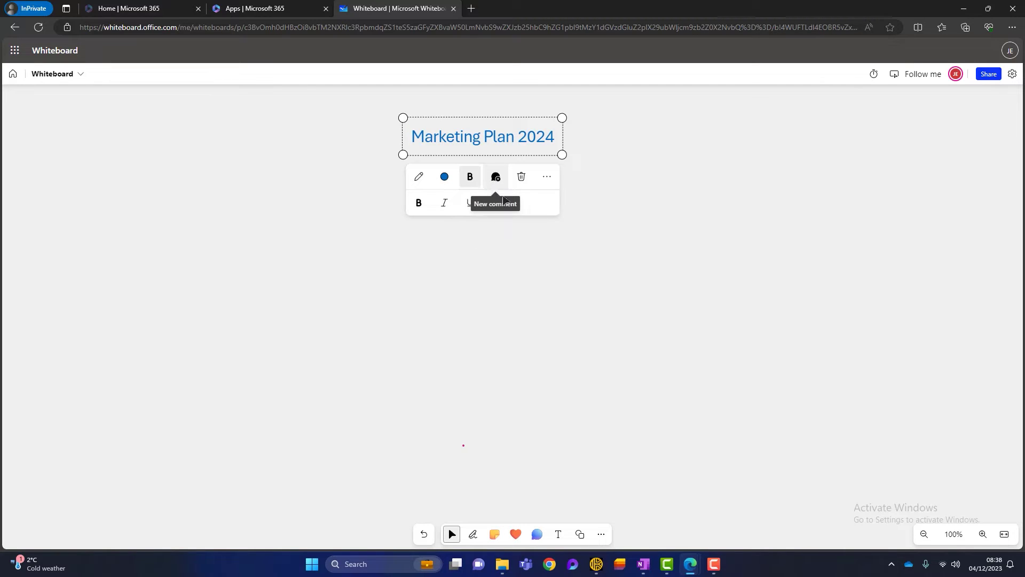
{"action": "left_click", "coordinate": [564, 255]}
{"action": "left_click", "coordinate": [555, 140]}
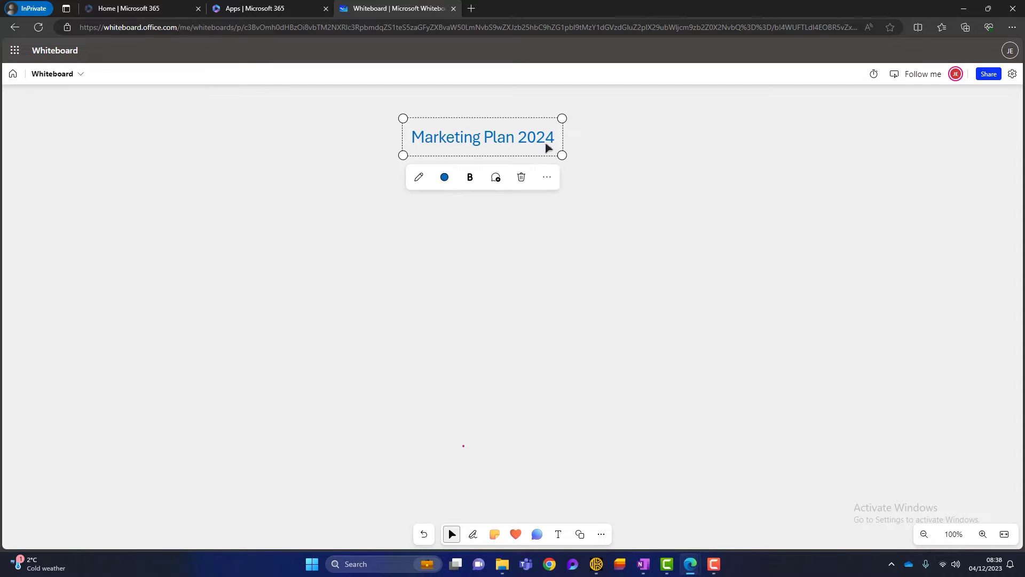
{"action": "left_click_drag", "start_coordinate": [562, 156], "coordinate": [577, 166]}
{"action": "left_click", "coordinate": [520, 315]}
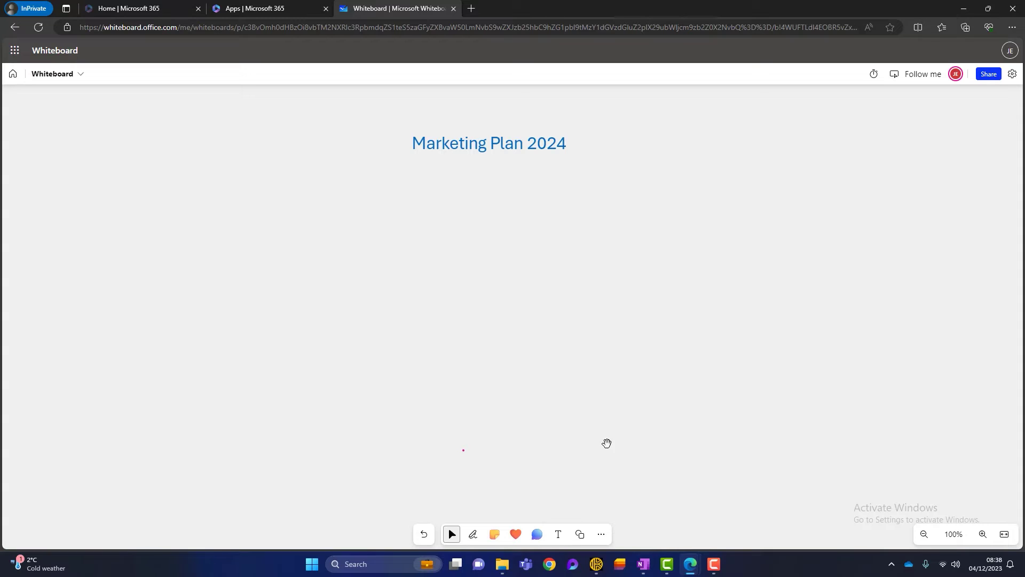
Step: Place a yellow sticky note on the canvas, shrink it and position it below and left of the heading
{"action": "left_click", "coordinate": [492, 543]}
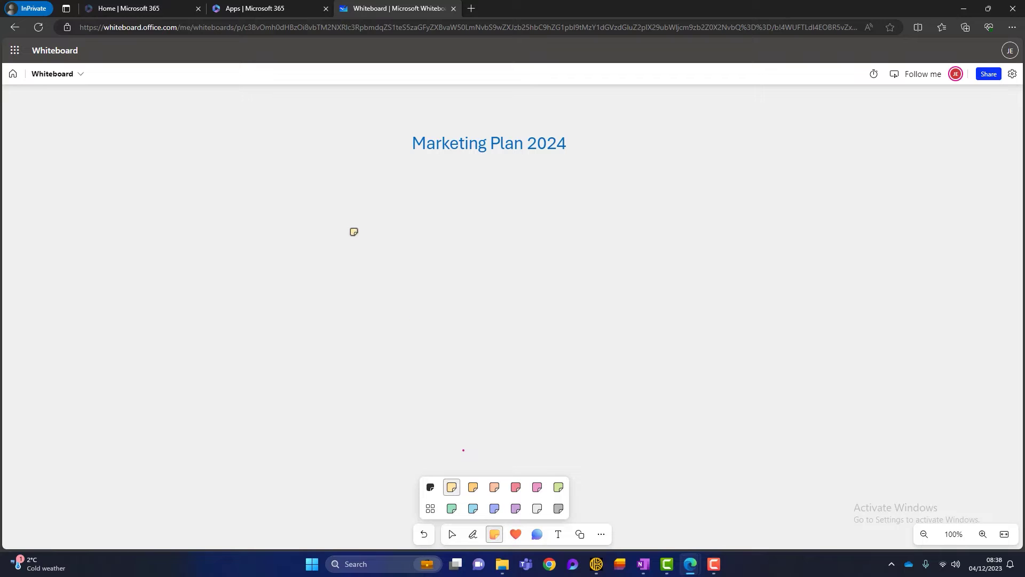
{"action": "left_click", "coordinate": [307, 212]}
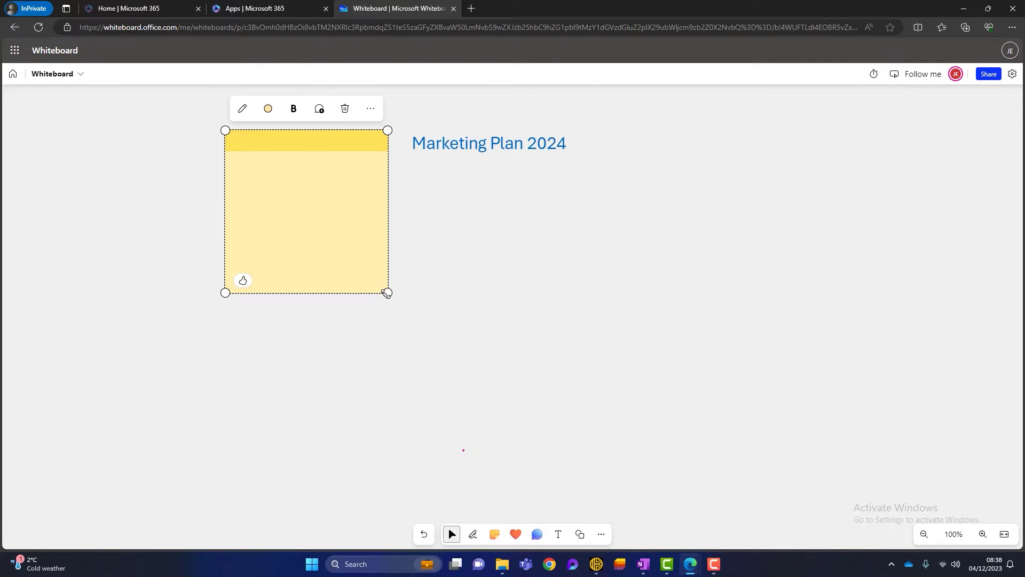
{"action": "left_click_drag", "start_coordinate": [387, 292], "coordinate": [352, 236]}
{"action": "left_click_drag", "start_coordinate": [304, 206], "coordinate": [335, 252]}
{"action": "left_click", "coordinate": [457, 261]}
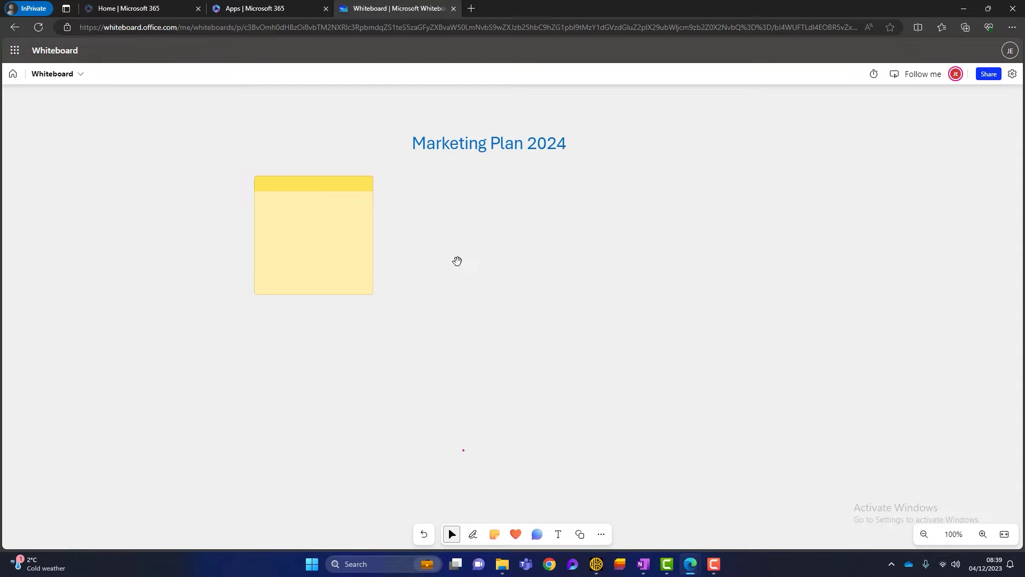
Step: Write "Video marketing" on the yellow sticky note
{"action": "left_click", "coordinate": [320, 208]}
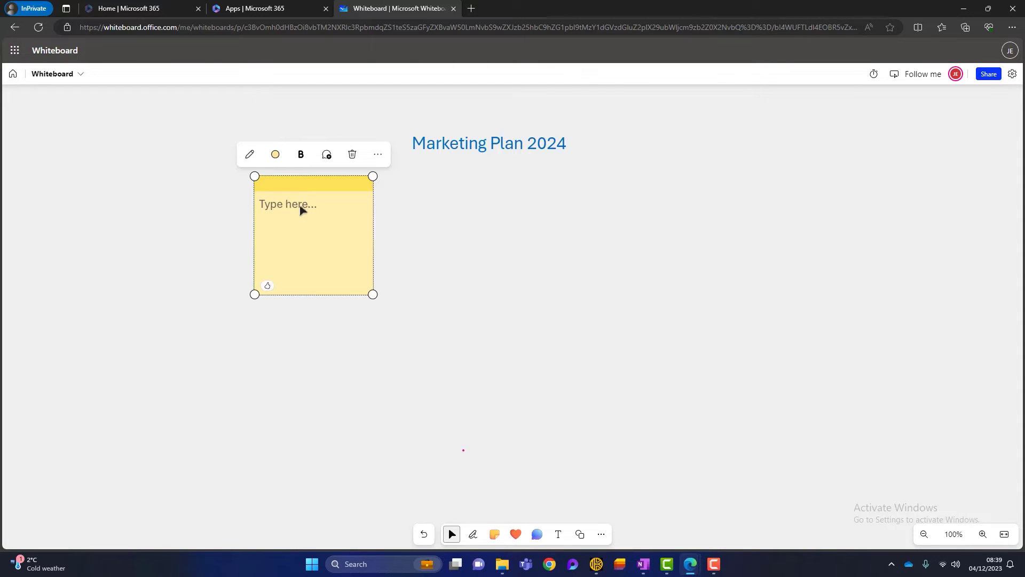
{"action": "type", "text": "Video marketing"}
{"action": "left_click", "coordinate": [500, 237]}
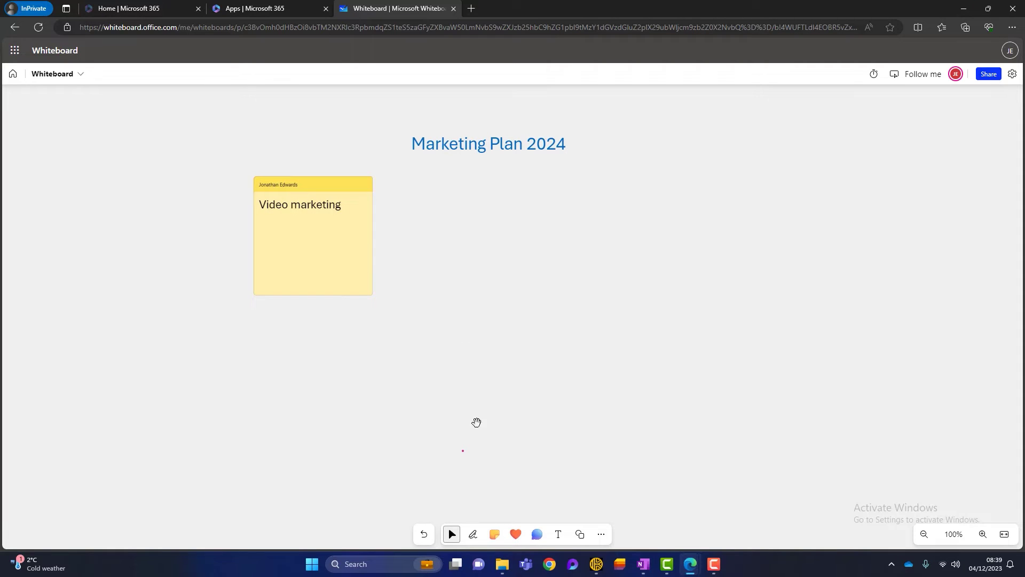
{"action": "left_click", "coordinate": [493, 536]}
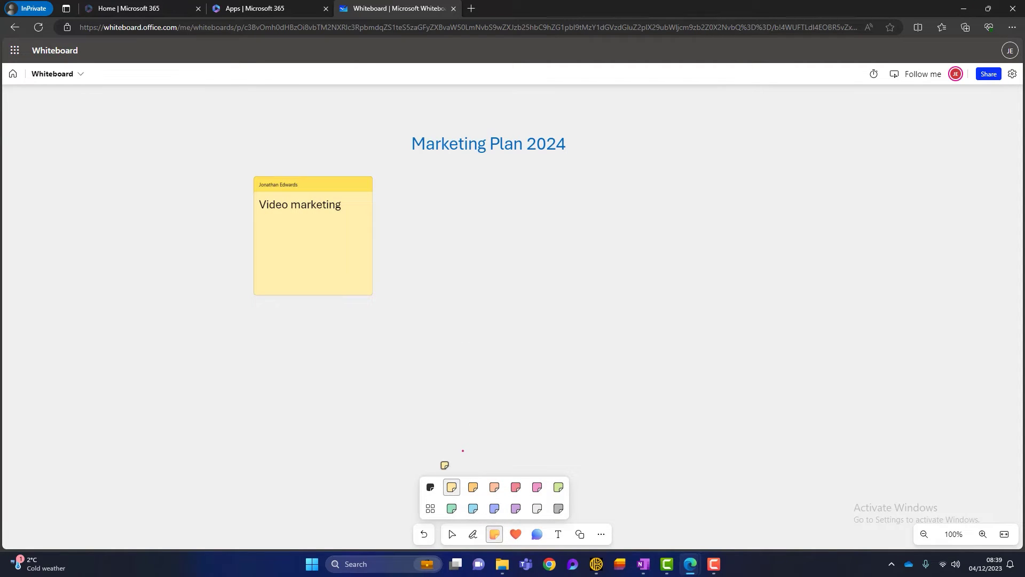
{"action": "left_click", "coordinate": [452, 534]}
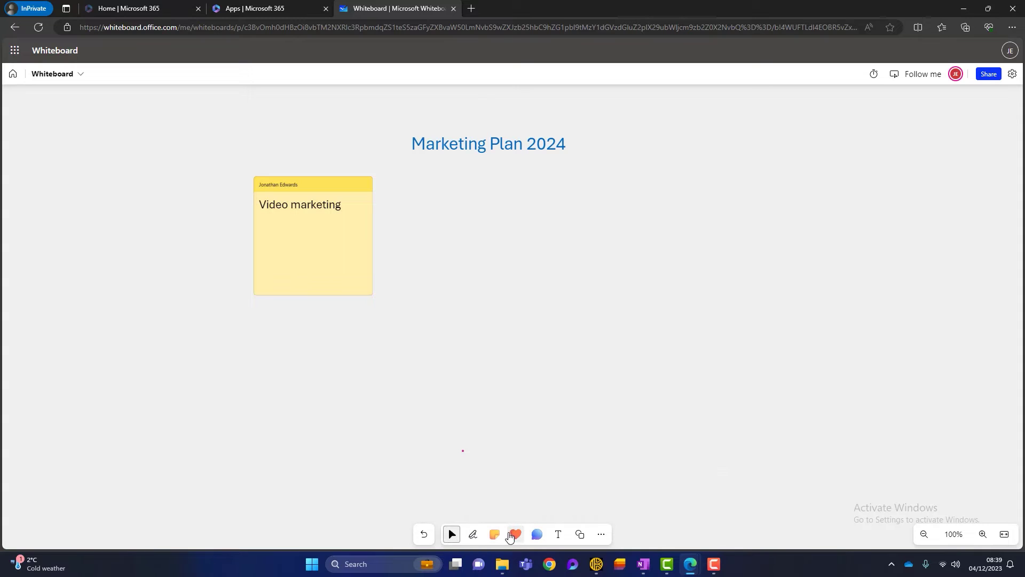
Step: Duplicate the "Video marketing" note and place the copy directly to its right, aligned with the original
{"action": "left_click", "coordinate": [342, 210]}
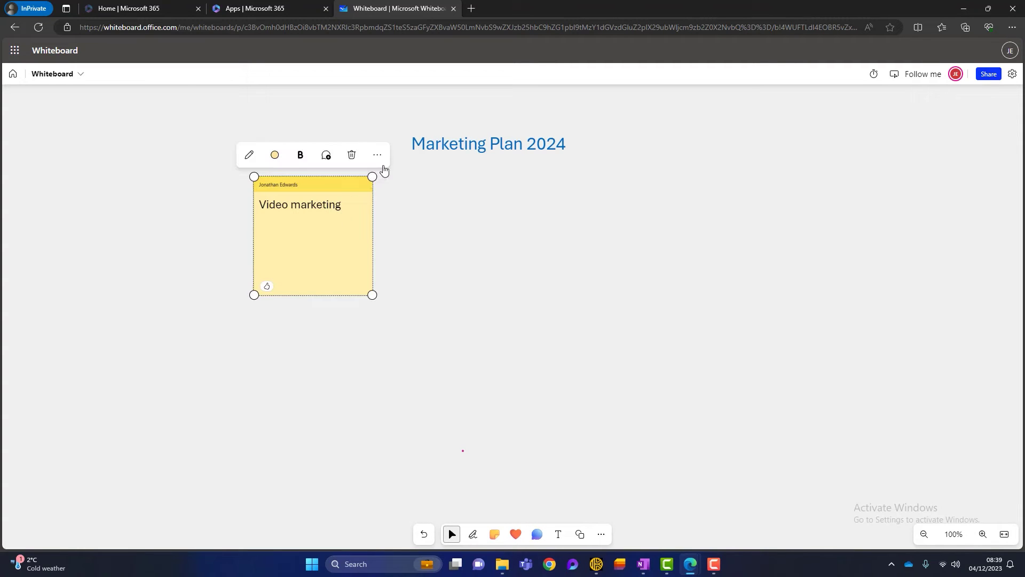
{"action": "left_click", "coordinate": [382, 158]}
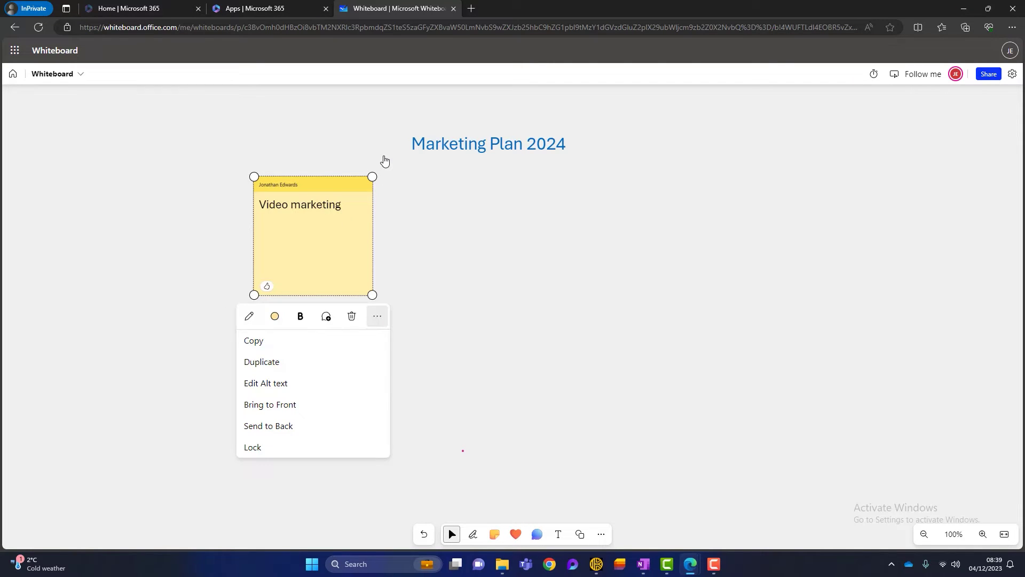
{"action": "left_click", "coordinate": [280, 361]}
{"action": "left_click_drag", "start_coordinate": [348, 284], "coordinate": [453, 234]}
Step: Replace the text on the duplicated yellow note with "SEO"
{"action": "double_click", "coordinate": [469, 208]}
{"action": "key", "text": "End"}
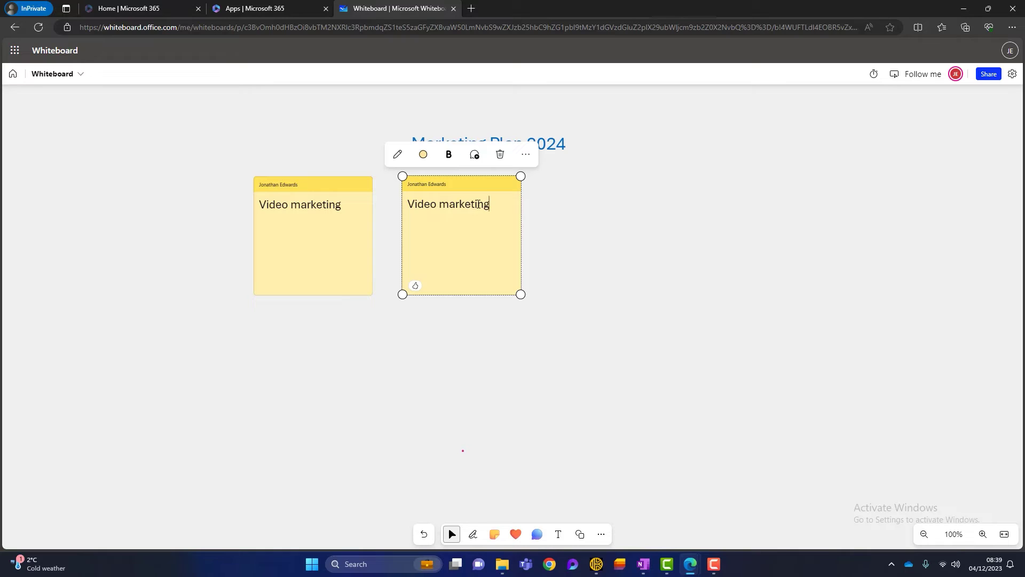
{"action": "key", "text": "BackSpace"}
{"action": "key", "text": "BackSpace"}
{"action": "key", "text": "BackSpace"}
{"action": "key", "text": "BackSpace"}
{"action": "key", "text": "BackSpace"}
{"action": "key", "text": "BackSpace"}
{"action": "key", "text": "BackSpace"}
{"action": "key", "text": "BackSpace"}
{"action": "key", "text": "BackSpace"}
{"action": "key", "text": "BackSpace"}
{"action": "key", "text": "BackSpace"}
{"action": "key", "text": "BackSpace"}
{"action": "key", "text": "BackSpace"}
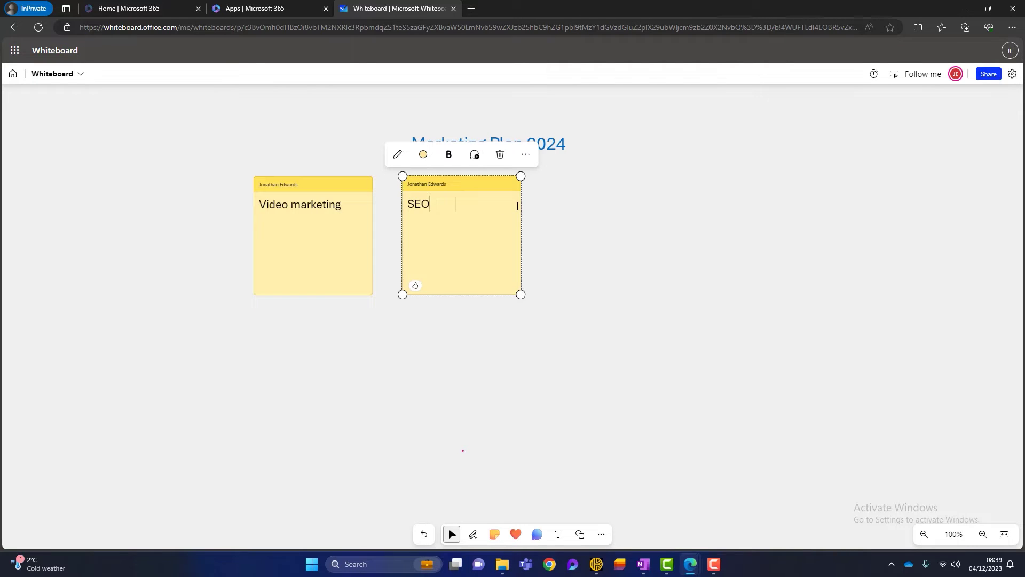
{"action": "left_click", "coordinate": [633, 262]}
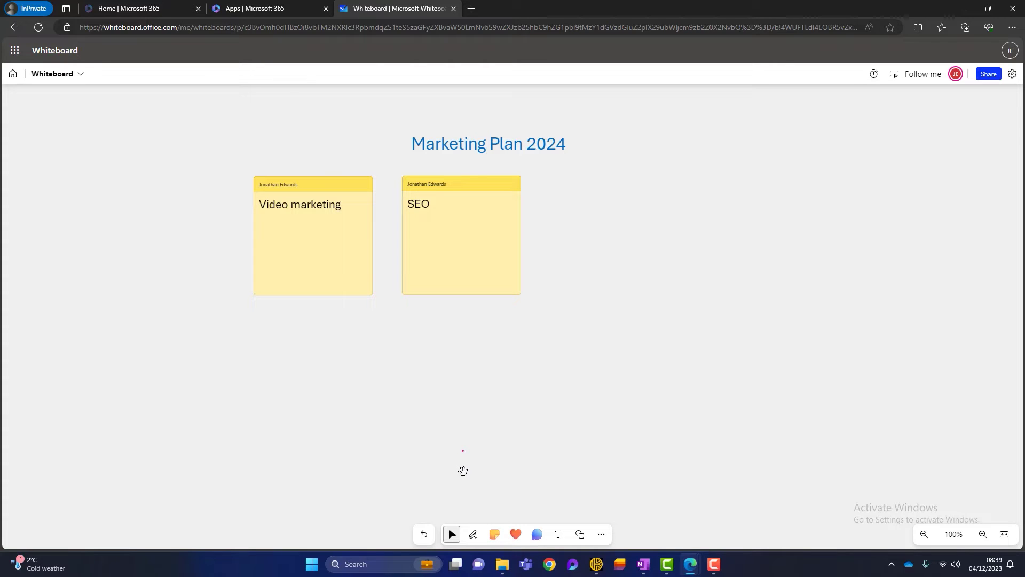
Step: Place a red sticky note to the right of the SEO note and shrink it to match the other notes' size
{"action": "left_click", "coordinate": [495, 537]}
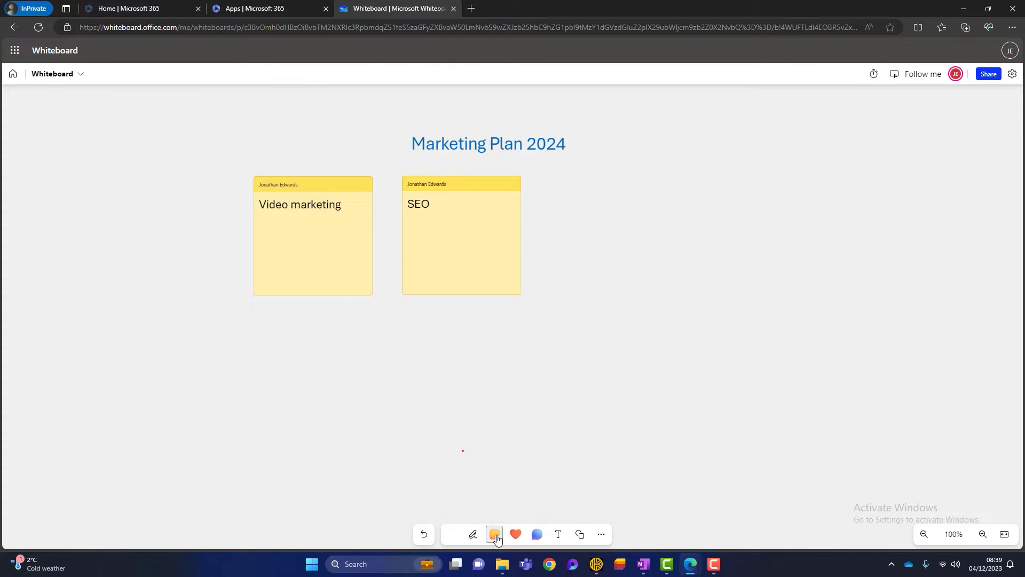
{"action": "left_click", "coordinate": [526, 486]}
{"action": "left_click", "coordinate": [626, 261]}
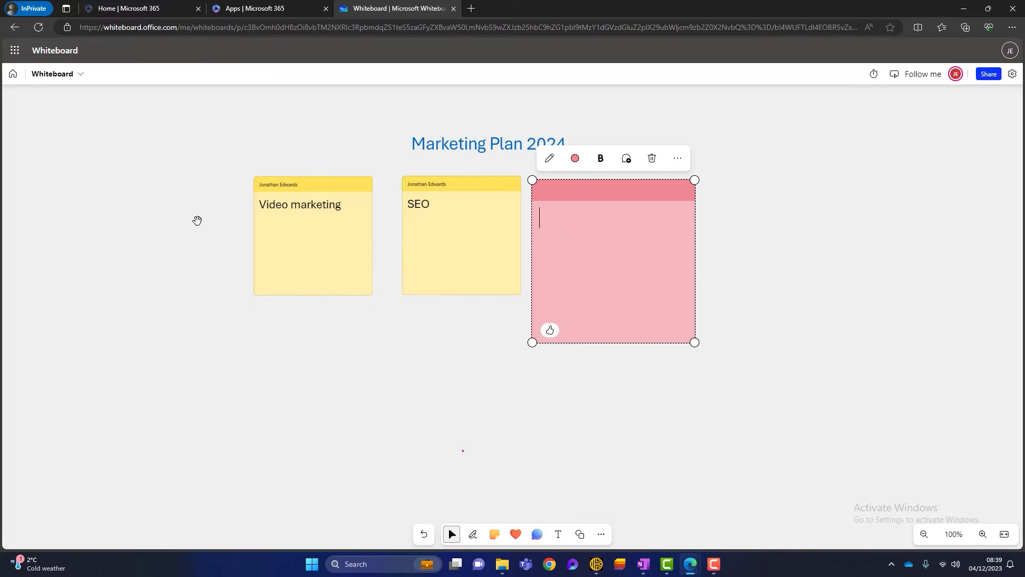
{"action": "left_click_drag", "start_coordinate": [695, 342], "coordinate": [656, 297]}
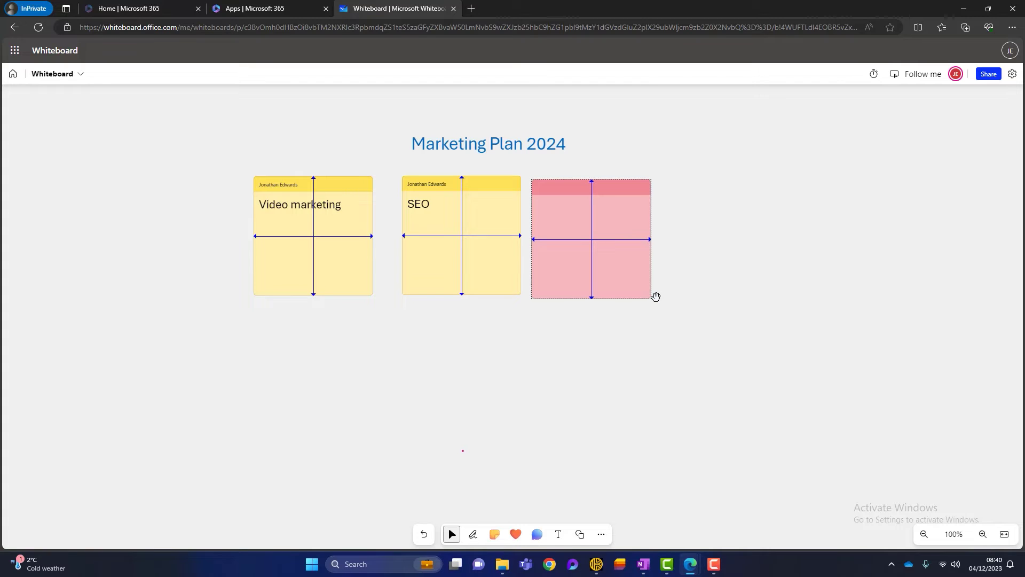
{"action": "left_click_drag", "start_coordinate": [656, 297], "coordinate": [655, 299]}
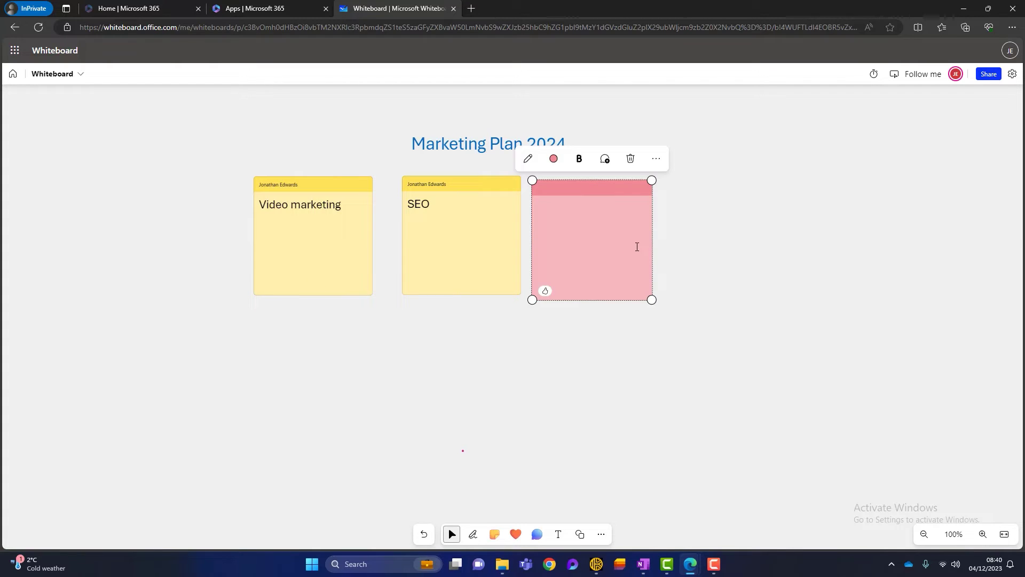
Step: Write "Telesales" on the red note and move it slightly up and right into line with the row
{"action": "type", "text": "Tel"}
{"action": "left_click", "coordinate": [563, 353]}
{"action": "left_click_drag", "start_coordinate": [564, 246], "coordinate": [576, 239]}
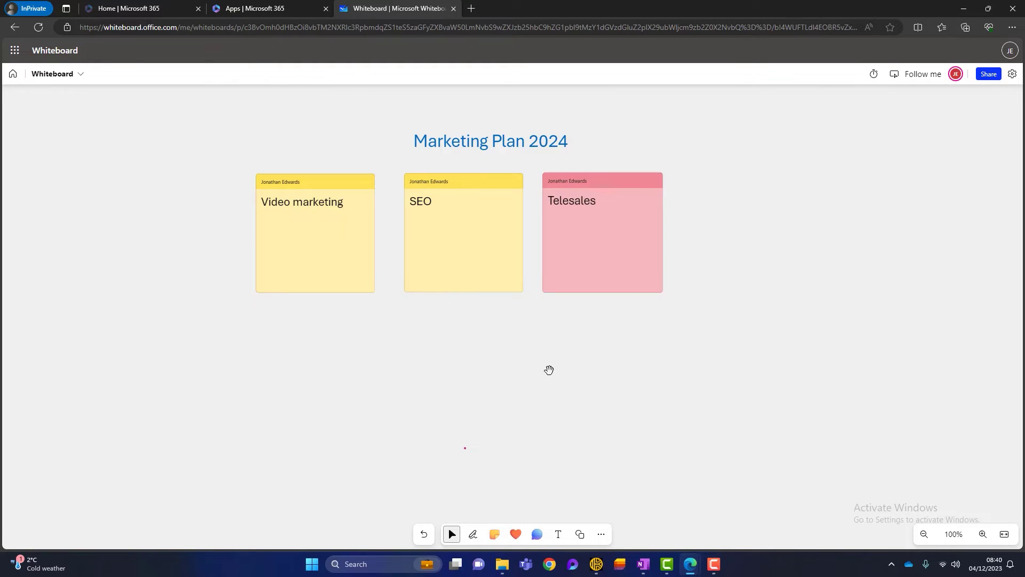
Step: Add a periwinkle blue sticky note to the right of the Telesales note with the text "Aquisition"
{"action": "left_click", "coordinate": [494, 535]}
{"action": "left_click", "coordinate": [495, 508]}
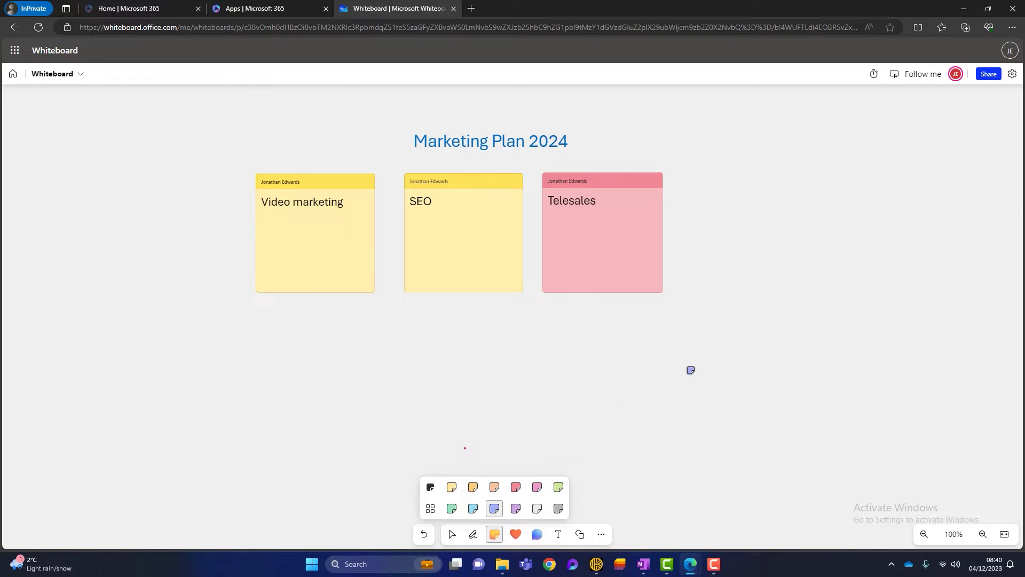
{"action": "left_click", "coordinate": [755, 214]}
{"action": "type", "text": "Aquistion"}
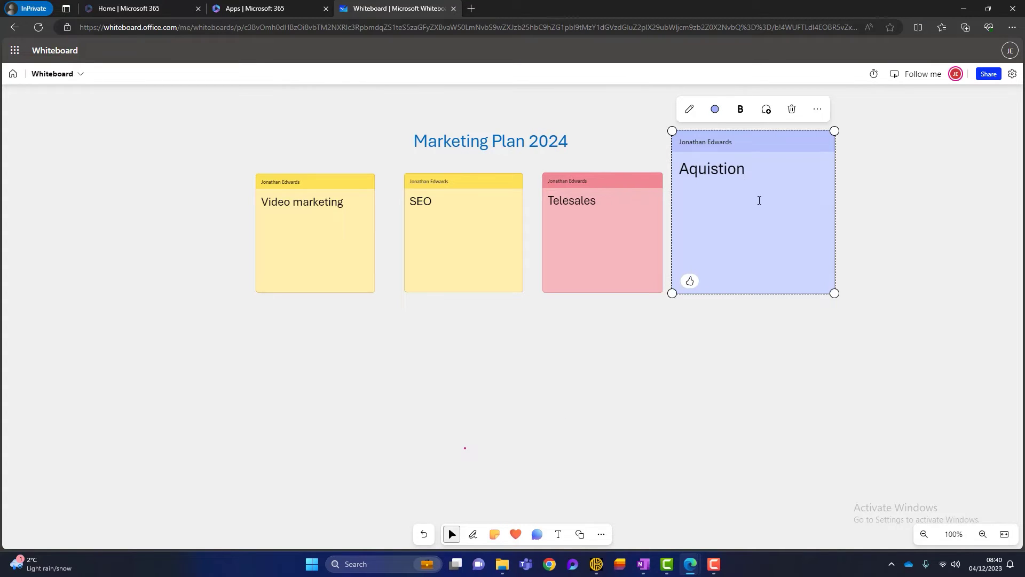
{"action": "key", "text": "BackSpace"}
{"action": "key", "text": "BackSpace"}
{"action": "key", "text": "BackSpace"}
{"action": "type", "text": "ition"}
Step: Shrink the "Aquisition" note to the size of the other notes and align it with the end of the row
{"action": "left_click_drag", "start_coordinate": [835, 293], "coordinate": [792, 252]}
{"action": "left_click_drag", "start_coordinate": [742, 217], "coordinate": [757, 252]}
{"action": "left_click", "coordinate": [707, 393]}
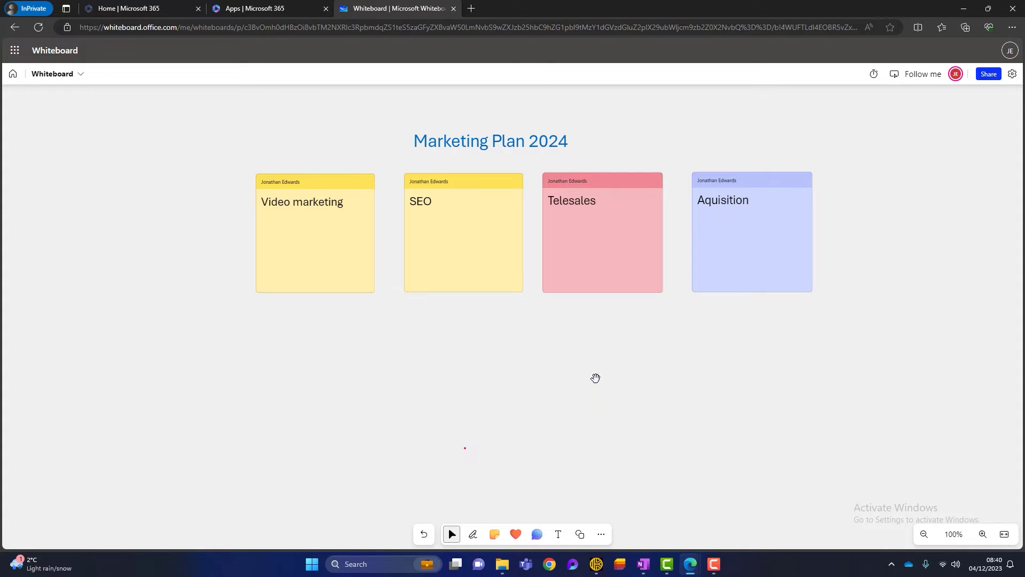
Step: Draw a short single-headed arrow straight down from the lower edge of the "Video marketing" note
{"action": "left_click", "coordinate": [575, 535]}
{"action": "left_click", "coordinate": [634, 487]}
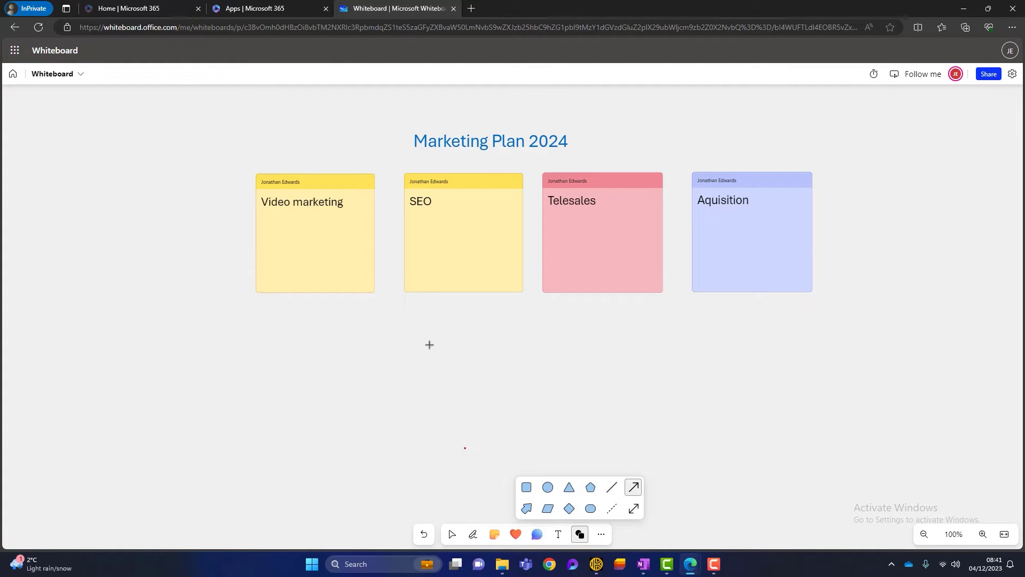
{"action": "left_click_drag", "start_coordinate": [313, 293], "coordinate": [311, 350]}
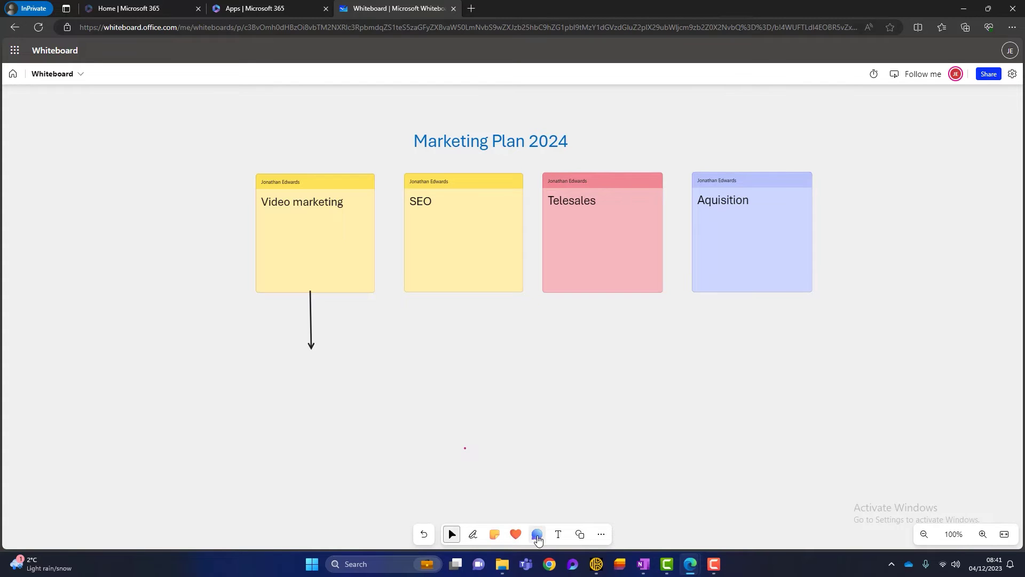
Step: Add a reduced-size yellow sticky note beneath the Video marketing arrow with the text "1 video per week"
{"action": "left_click", "coordinate": [493, 535]}
{"action": "left_click", "coordinate": [452, 487]}
{"action": "left_click", "coordinate": [315, 386]}
{"action": "left_click_drag", "start_coordinate": [395, 463], "coordinate": [361, 427]}
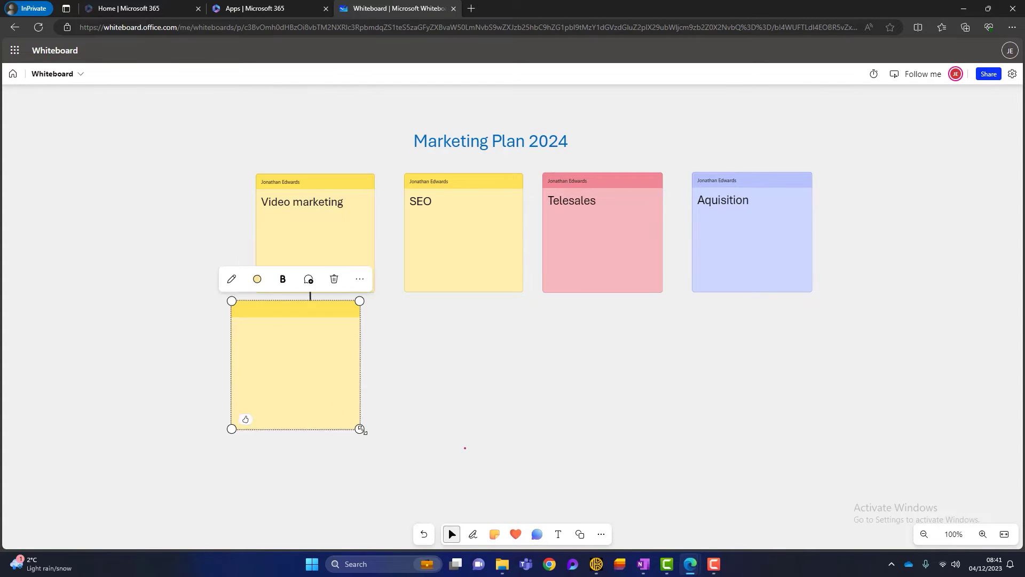
{"action": "left_click_drag", "start_coordinate": [293, 334], "coordinate": [309, 380]}
{"action": "type", "text": "1 video per week"}
{"action": "left_click", "coordinate": [431, 438]}
Step: Place blank yellow notes below the SEO, Telesales and Aquisition notes, forming a second row with "1 video per week"
{"action": "left_click", "coordinate": [580, 534]}
{"action": "right_click", "coordinate": [437, 454]}
{"action": "left_click", "coordinate": [432, 435]}
{"action": "left_click_drag", "start_coordinate": [466, 406], "coordinate": [451, 407]}
{"action": "key", "text": "ctrl+d"}
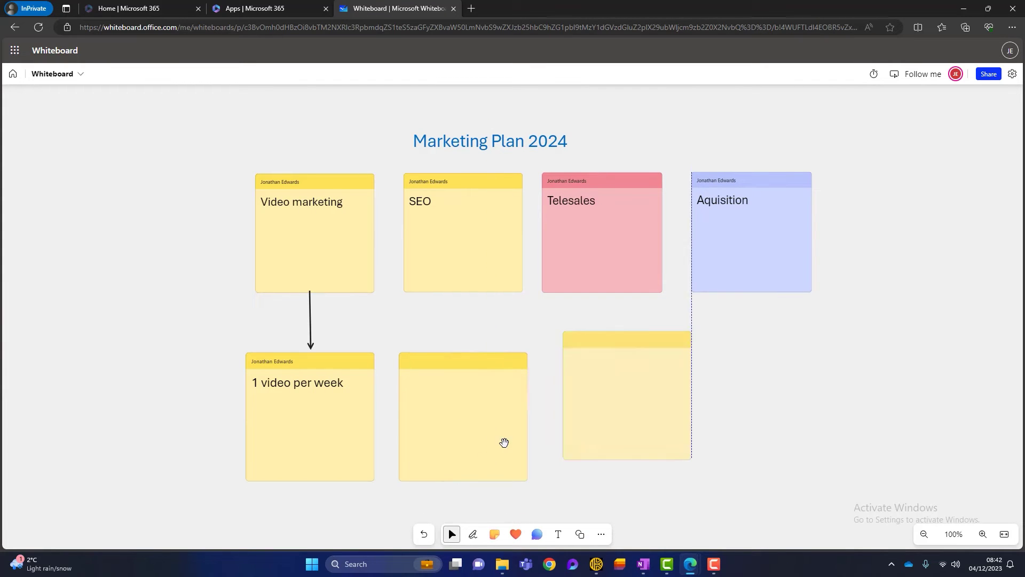
{"action": "left_click_drag", "start_coordinate": [652, 425], "coordinate": [641, 446]}
{"action": "key", "text": "ctrl+d"}
{"action": "left_click_drag", "start_coordinate": [876, 417], "coordinate": [802, 438]}
Step: Draw single-headed arrows from the SEO, Telesales and Aquisition notes down to the blank yellow notes beneath them
{"action": "left_click", "coordinate": [580, 534]}
{"action": "left_click_drag", "start_coordinate": [463, 294], "coordinate": [457, 344]}
{"action": "left_click", "coordinate": [580, 534]}
{"action": "left_click_drag", "start_coordinate": [610, 294], "coordinate": [610, 344]}
{"action": "left_click", "coordinate": [580, 534]}
{"action": "left_click", "coordinate": [635, 487]}
{"action": "left_click_drag", "start_coordinate": [752, 293], "coordinate": [764, 342]}
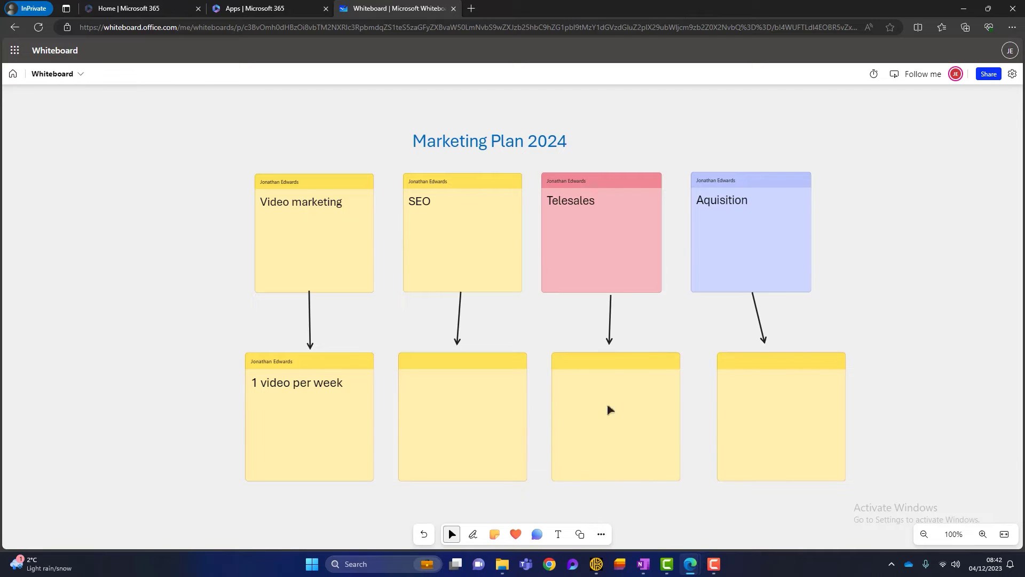
Step: Write "Do we have an SEO consultant?" and, after a blank line, "What about keyword research?" on the note below SEO
{"action": "double_click", "coordinate": [462, 416]}
{"action": "type", "text": "Do we have an SEO consultant?"}
{"action": "key", "text": "Return"}
{"action": "key", "text": "Return"}
{"action": "type", "text": "What about keyword research?"}
Step: Write "We've never done this, how does it work?" on the yellow note below Telesales
{"action": "left_click", "coordinate": [595, 388]}
{"action": "double_click", "coordinate": [595, 388]}
{"action": "type", "text": "We've never done this, how does it work?"}
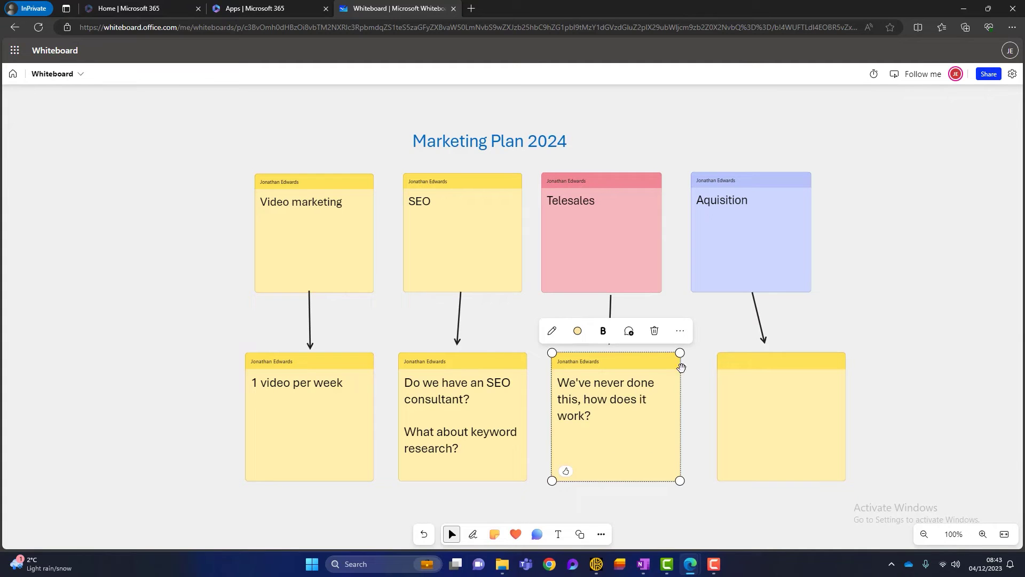
Step: Write "Do we have funding for this?" on the yellow note below Aquisition
{"action": "double_click", "coordinate": [781, 417]}
{"action": "type", "text": "Do we have funding for this?"}
{"action": "left_click", "coordinate": [900, 423]}
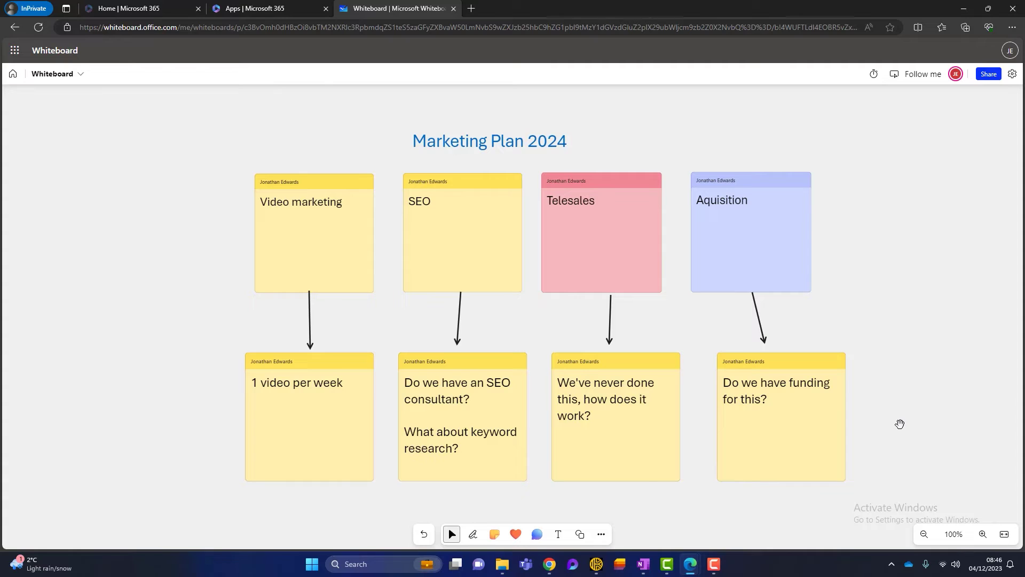
{"action": "left_click", "coordinate": [602, 534]}
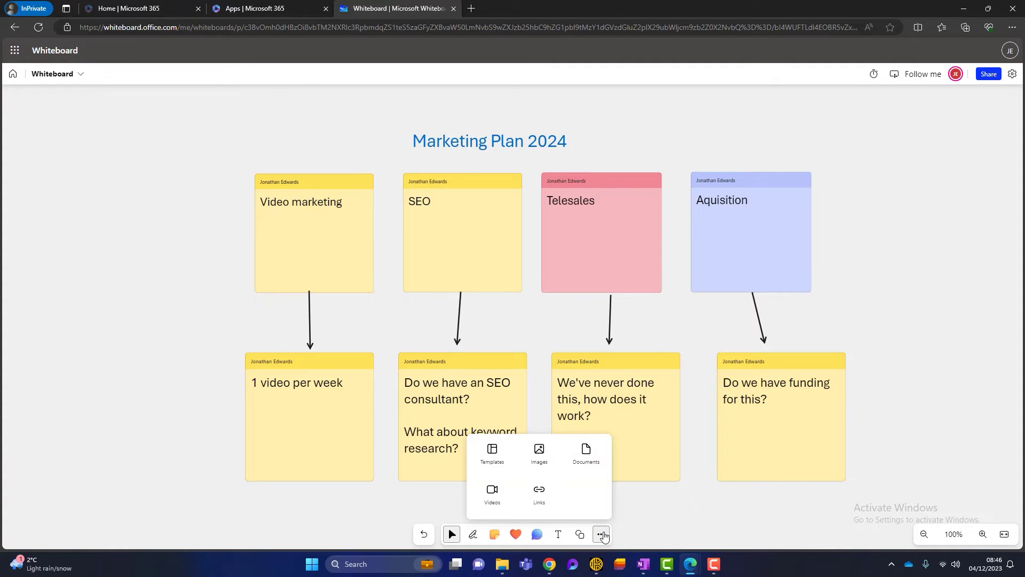
{"action": "left_click", "coordinate": [491, 501]}
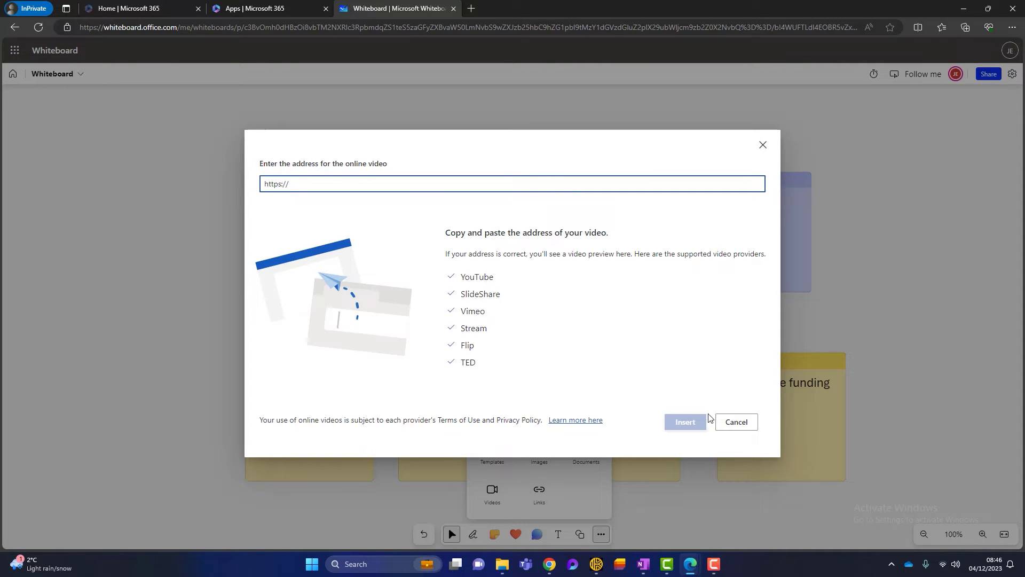
{"action": "left_click", "coordinate": [729, 421]}
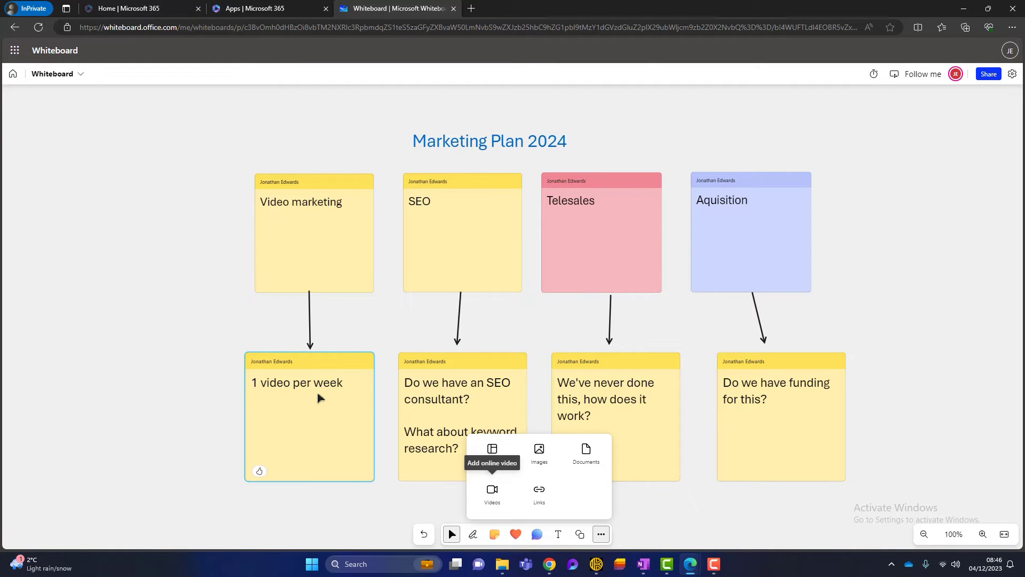
Step: Start adding an online video to the board, and copy the address of the YouTube video about the new Planner from Chrome
{"action": "left_click", "coordinate": [488, 490]}
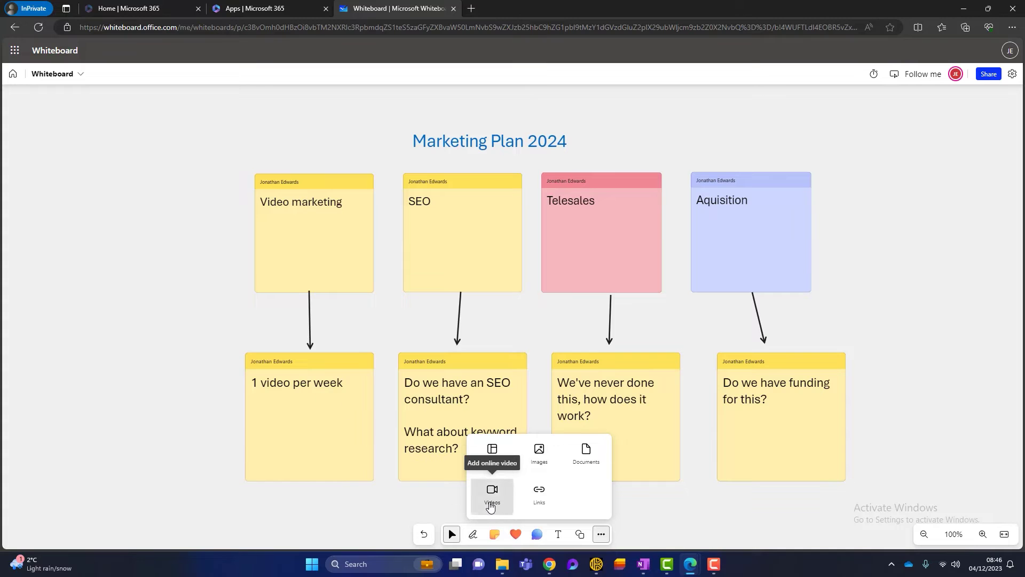
{"action": "left_click", "coordinate": [549, 564]}
{"action": "scroll", "coordinate": [348, 430], "scroll_direction": "down", "scroll_amount": 1}
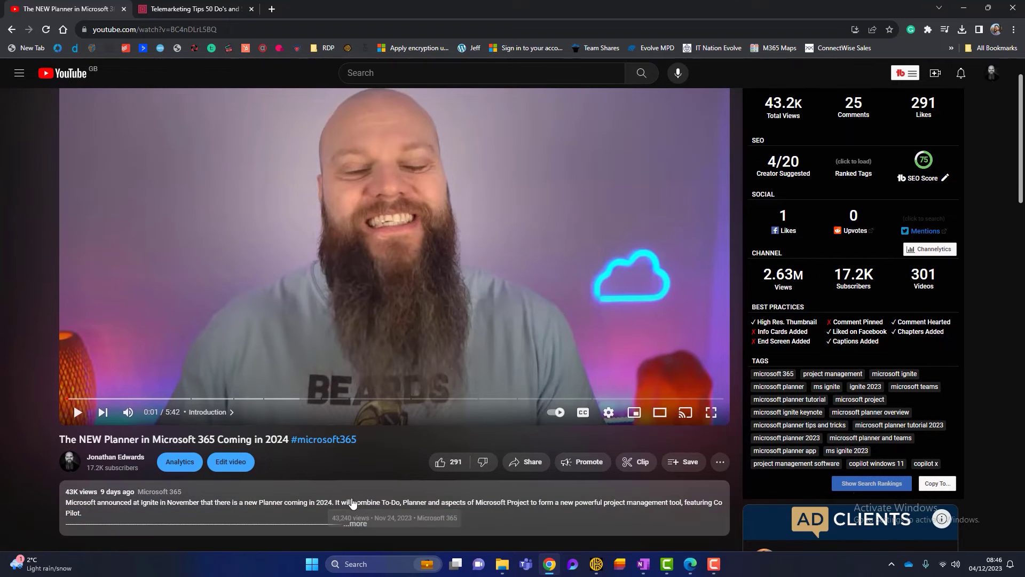
{"action": "left_click", "coordinate": [525, 462]}
{"action": "left_click", "coordinate": [635, 198]}
{"action": "left_click", "coordinate": [185, 32]}
{"action": "key", "text": "ctrl+c"}
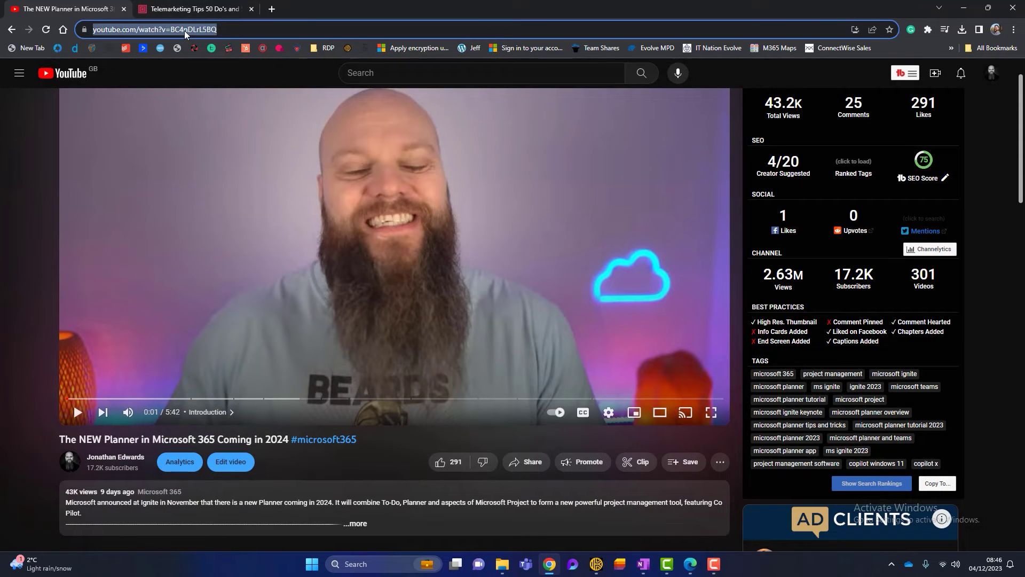
Step: Return to the whiteboard in Edge and insert the YouTube video using the copied address
{"action": "left_click", "coordinate": [690, 564]}
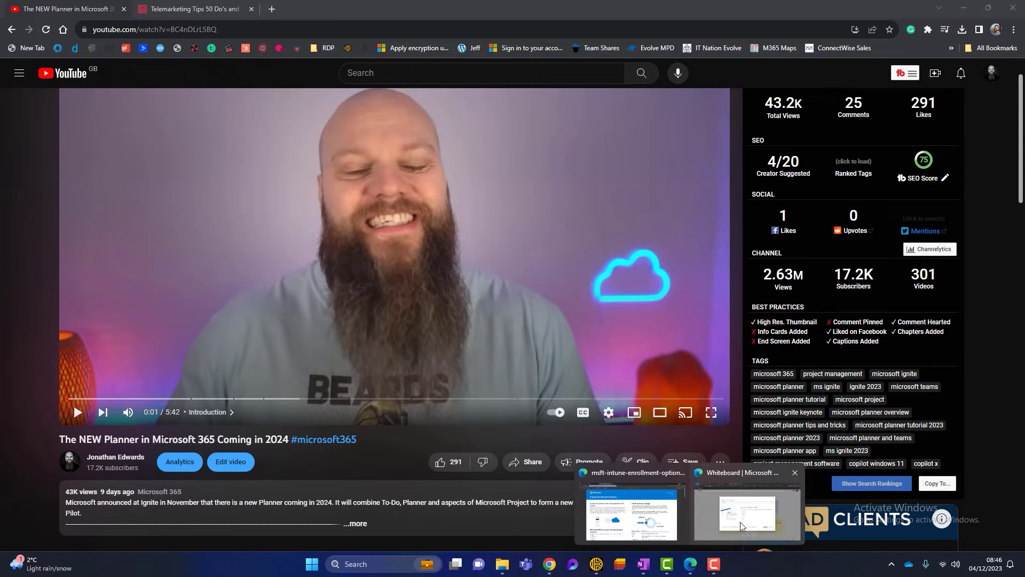
{"action": "left_click", "coordinate": [740, 521]}
{"action": "key", "text": "ctrl+v"}
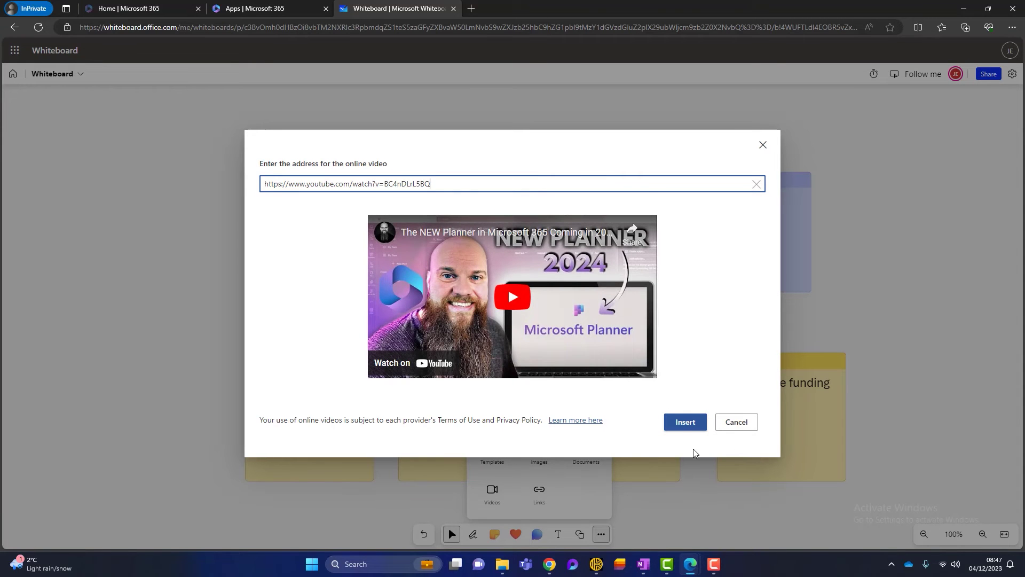
{"action": "left_click", "coordinate": [686, 425]}
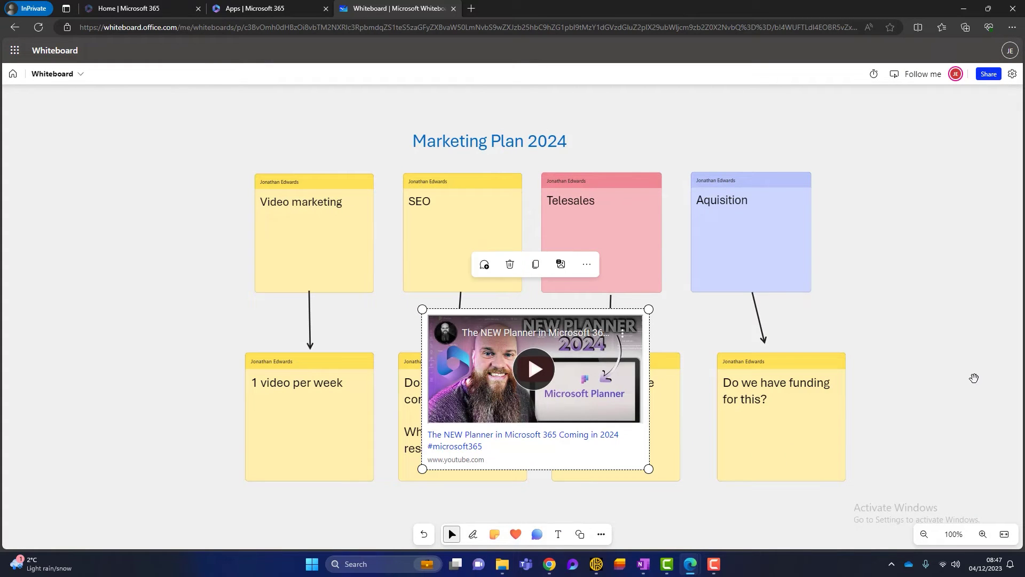
Step: Move the video into the empty area beside the Video marketing note and shrink it to roughly the note's width
{"action": "left_click_drag", "start_coordinate": [557, 376], "coordinate": [136, 313]}
{"action": "left_click_drag", "start_coordinate": [224, 409], "coordinate": [138, 322]}
{"action": "left_click", "coordinate": [173, 377]}
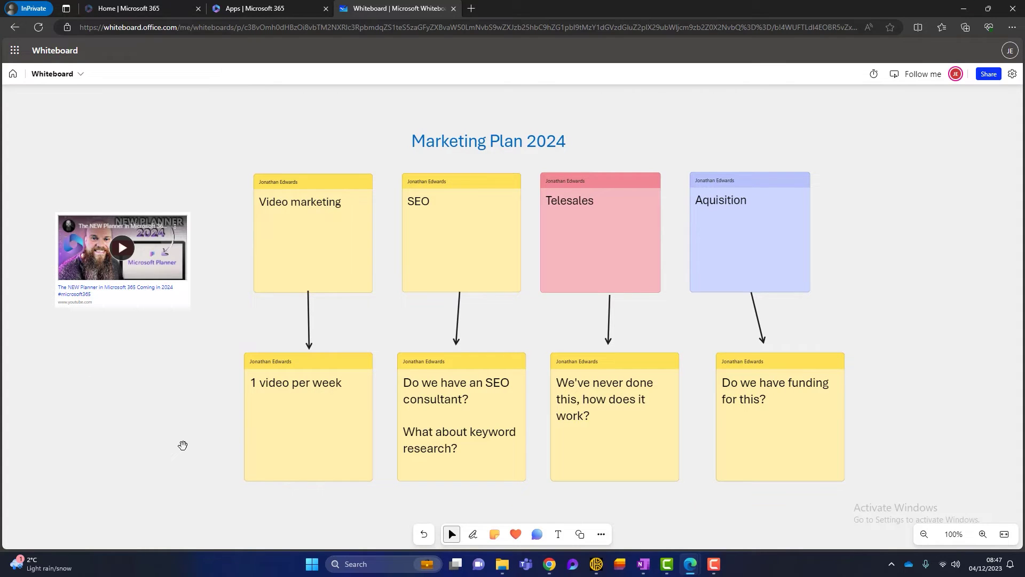
Step: Draw a red freehand arrow with the pen from the "1 video per week" note to the video
{"action": "left_click", "coordinate": [474, 535]}
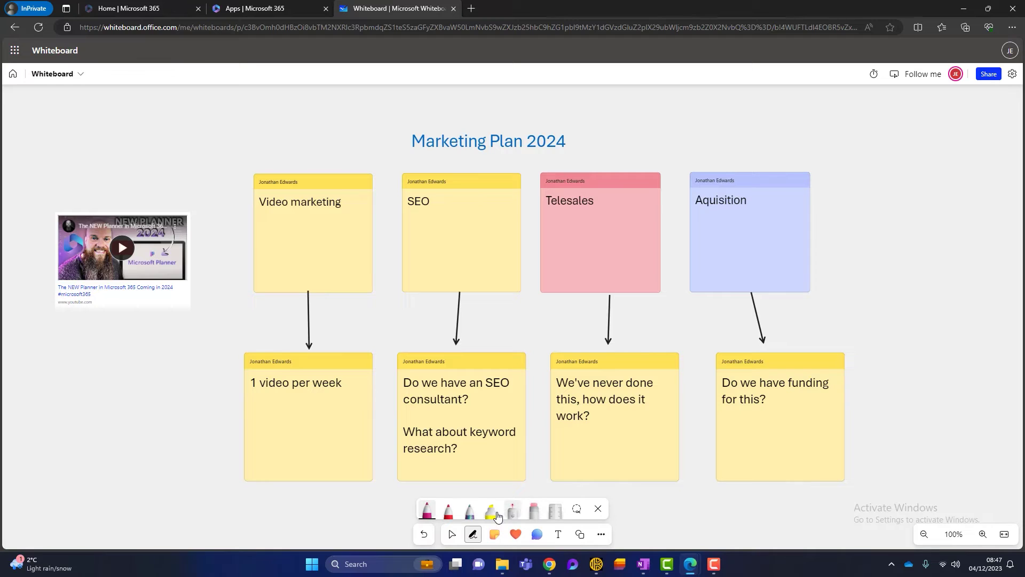
{"action": "left_click", "coordinate": [428, 512]}
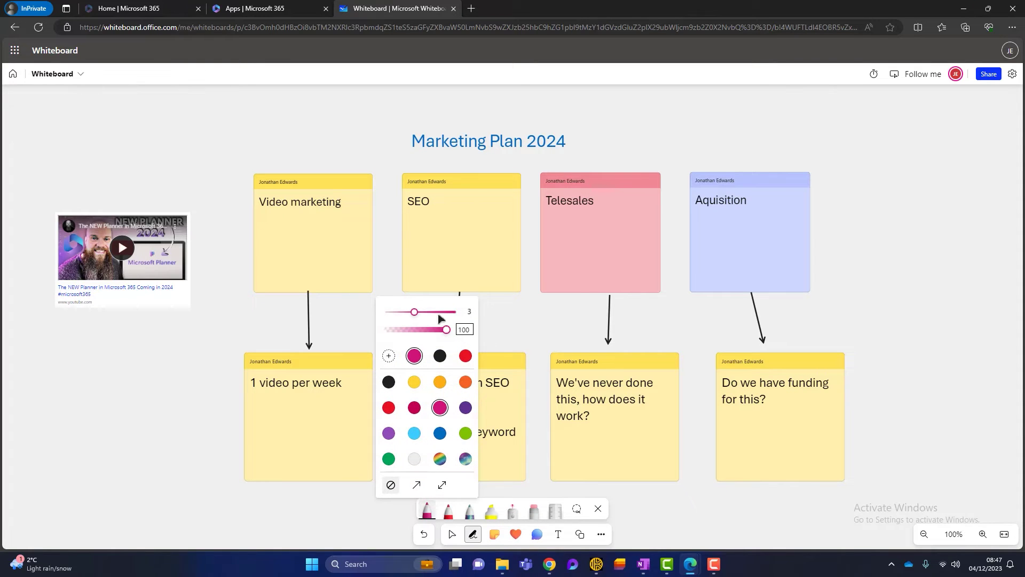
{"action": "left_click", "coordinate": [389, 409]}
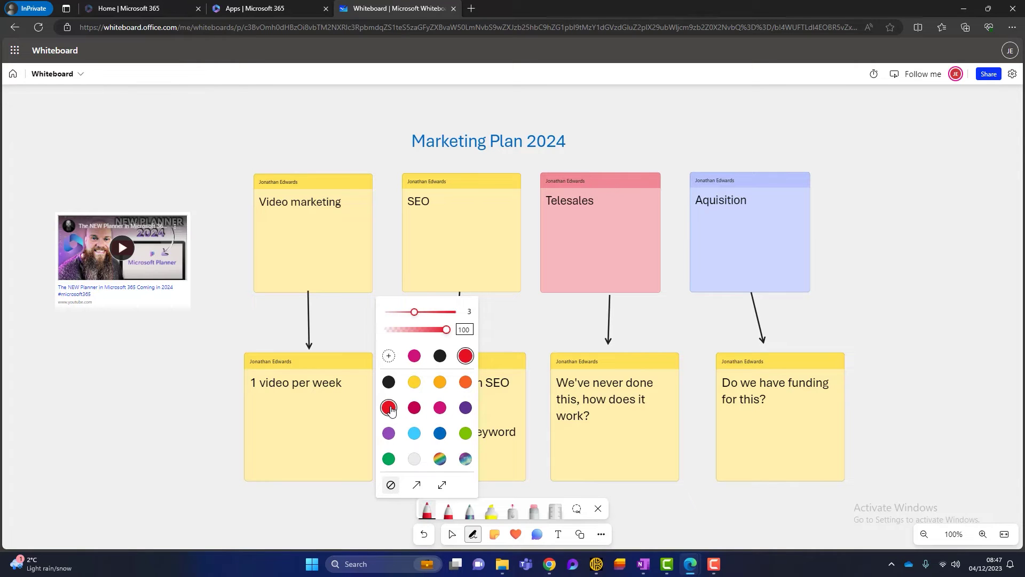
{"action": "left_click_drag", "start_coordinate": [236, 349], "coordinate": [192, 310]}
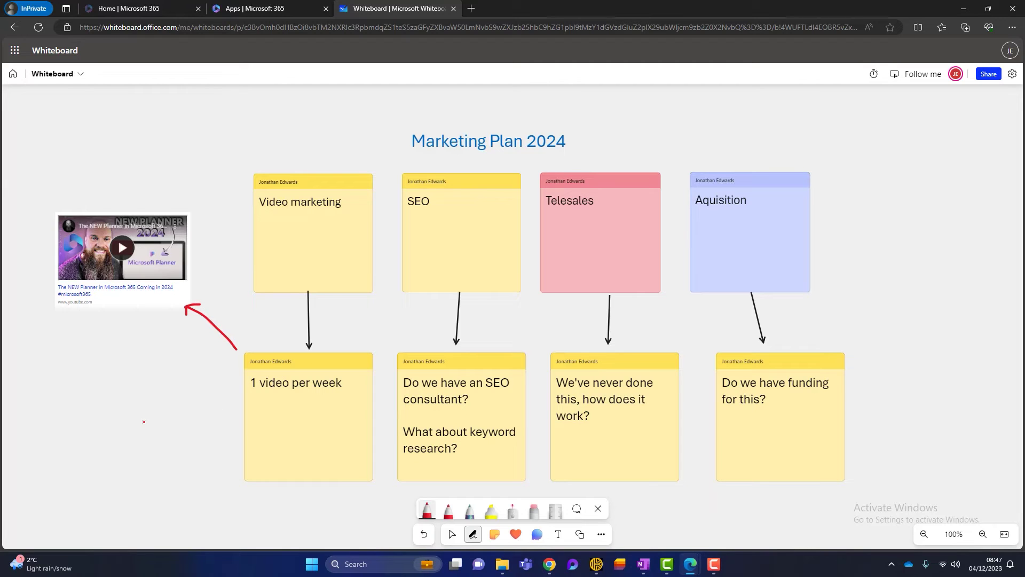
Step: Set the red pen to a single arrow tip and draw a second arrow from the "1 video per week" note to the video
{"action": "left_click", "coordinate": [428, 514]}
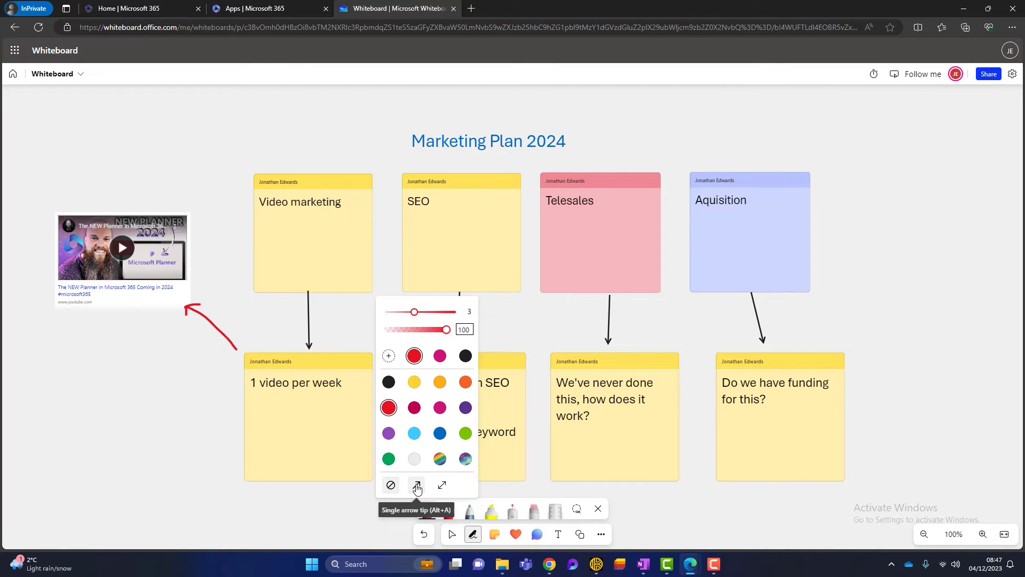
{"action": "left_click", "coordinate": [417, 487]}
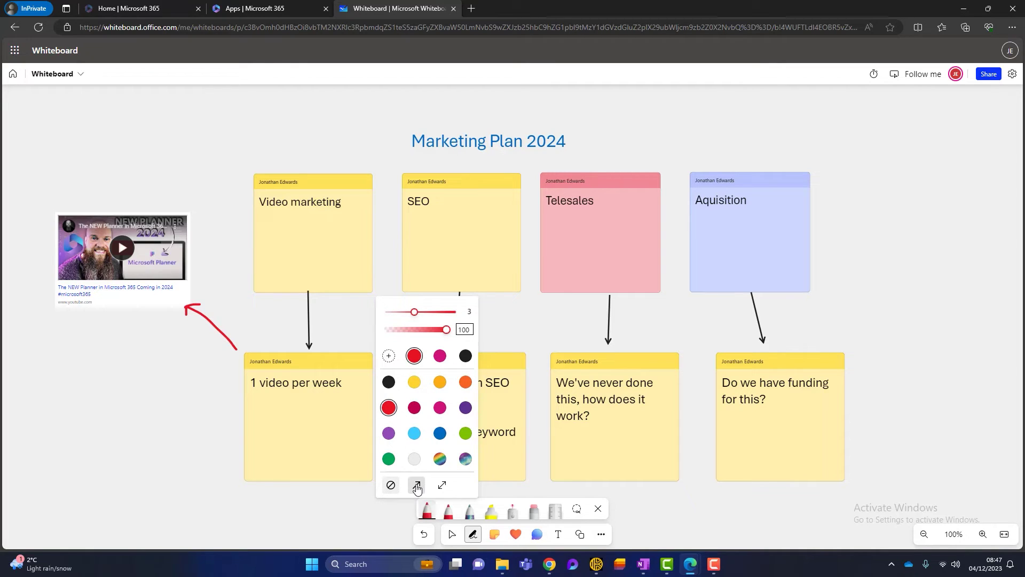
{"action": "left_click_drag", "start_coordinate": [238, 389], "coordinate": [162, 318]}
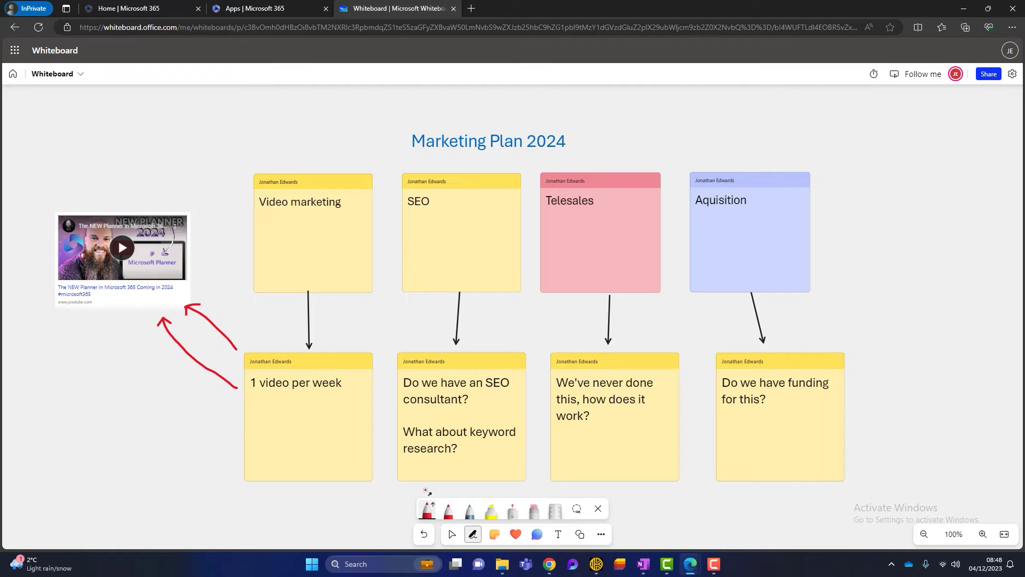
Step: Search Bing Images for "telesales", insert the picture of the man wearing a headset, and shrink it to fit inside the Telesales note
{"action": "left_click", "coordinate": [603, 535]}
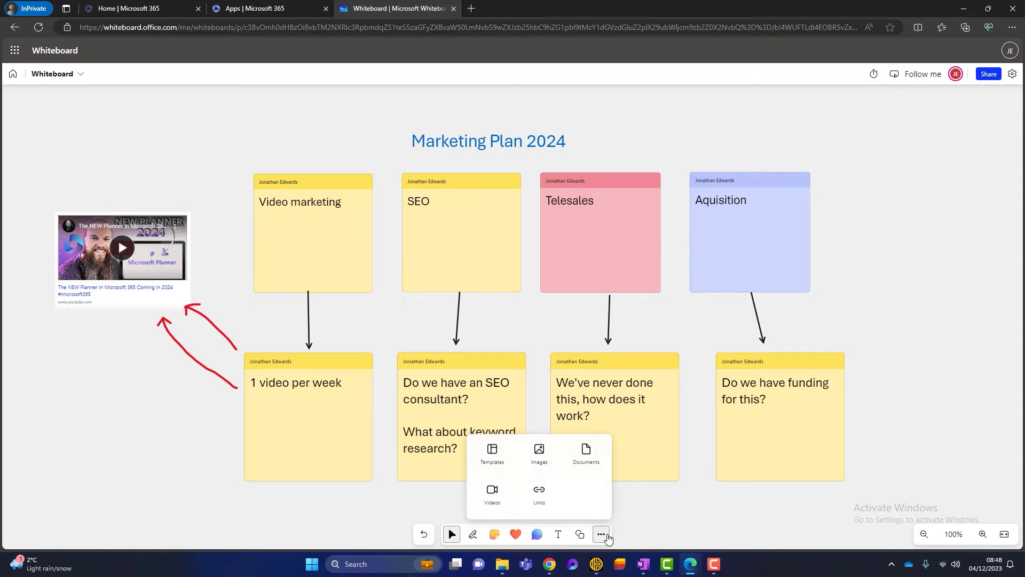
{"action": "left_click", "coordinate": [540, 451]}
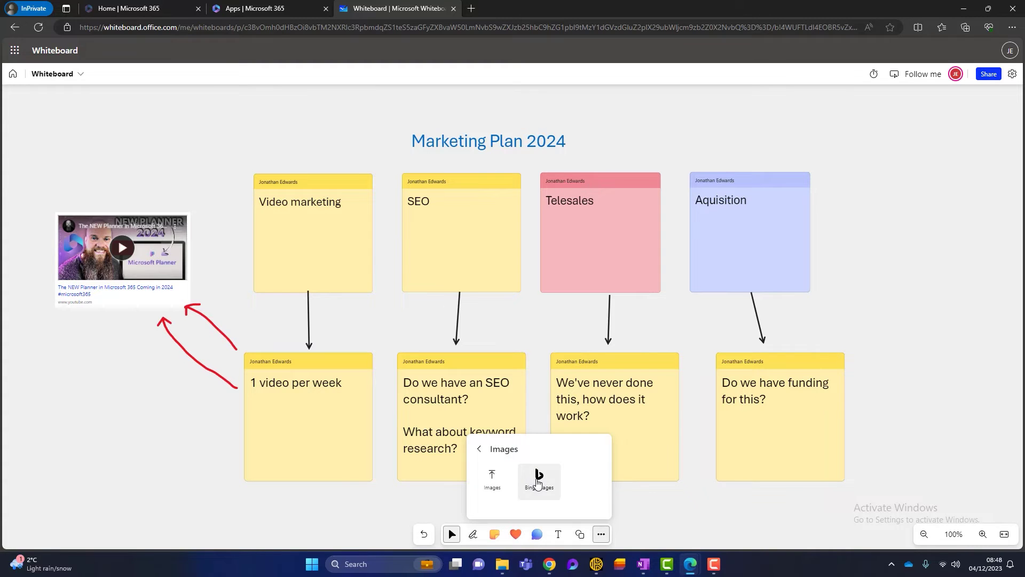
{"action": "left_click", "coordinate": [539, 477]}
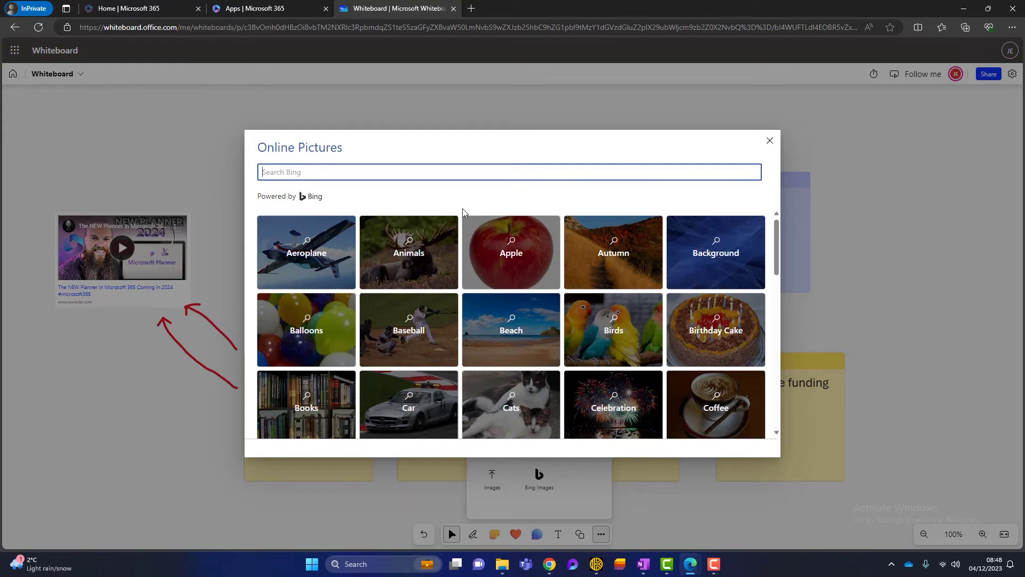
{"action": "type", "text": "telesales"}
{"action": "key", "text": "Return"}
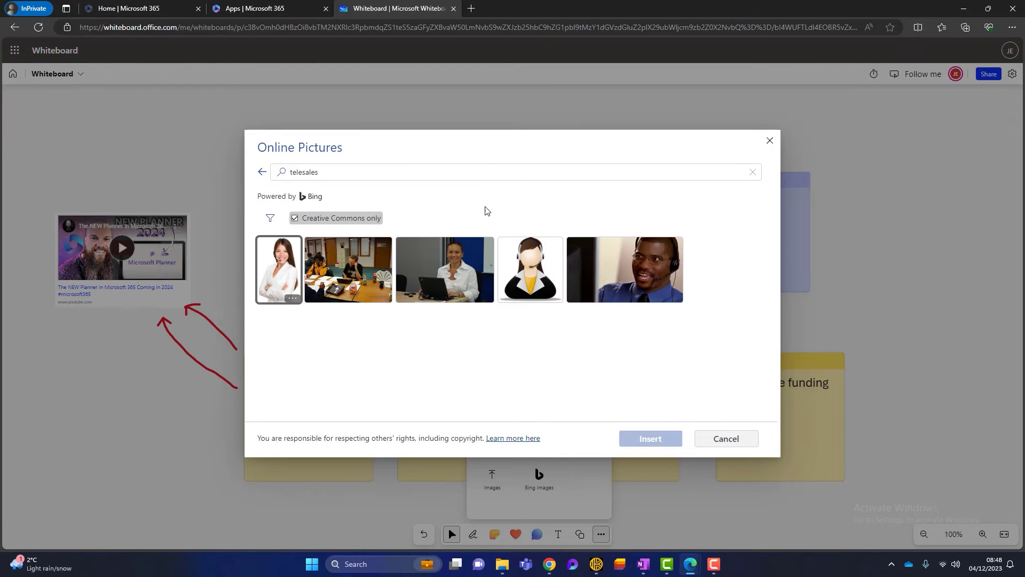
{"action": "left_click", "coordinate": [613, 287]}
{"action": "left_click", "coordinate": [634, 439]}
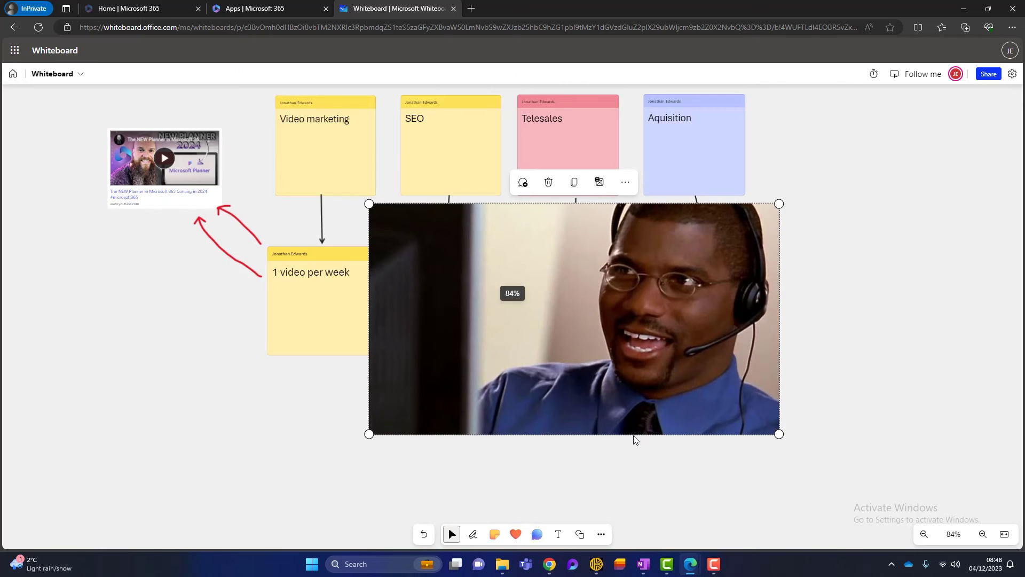
{"action": "left_click_drag", "start_coordinate": [776, 429], "coordinate": [582, 155]}
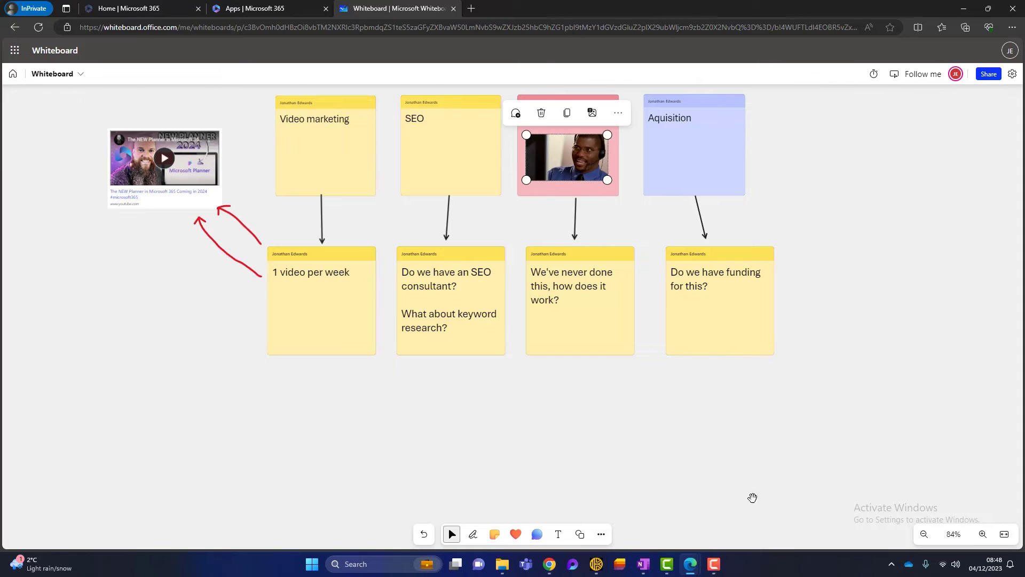
{"action": "left_click", "coordinate": [748, 481]}
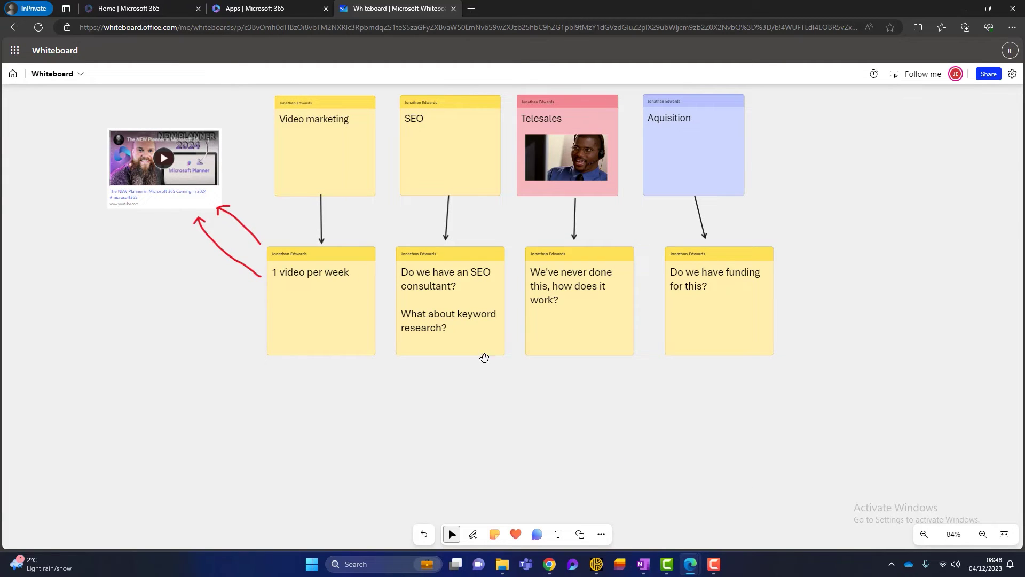
Step: Examine the whole Marketing Plan 2024 board at several zoom levels, panning to keep its content in view
{"action": "scroll", "coordinate": [628, 442], "scroll_direction": "up", "scroll_amount": 3}
{"action": "scroll", "coordinate": [632, 433], "scroll_direction": "down", "scroll_amount": 2}
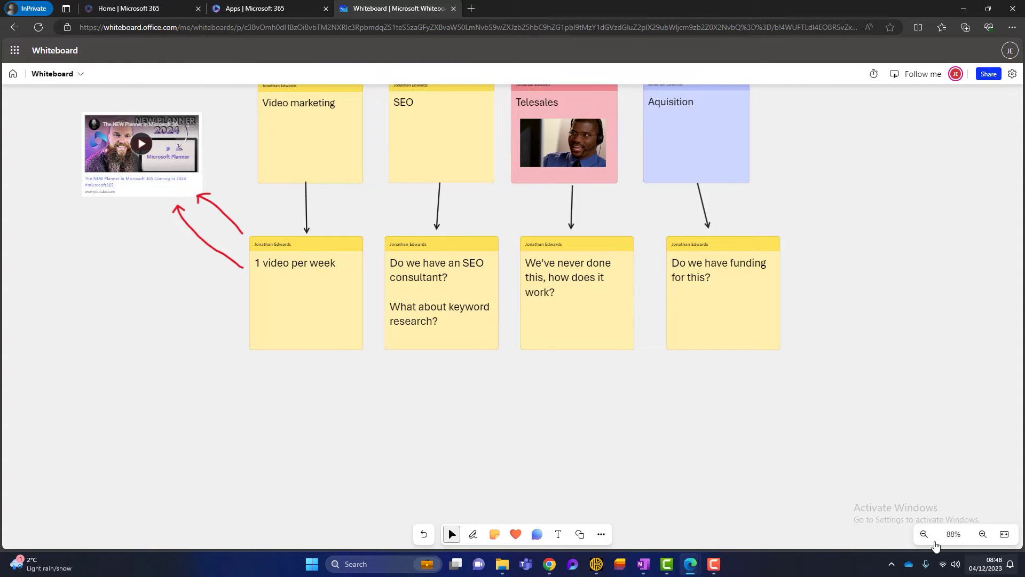
{"action": "left_click", "coordinate": [982, 534]}
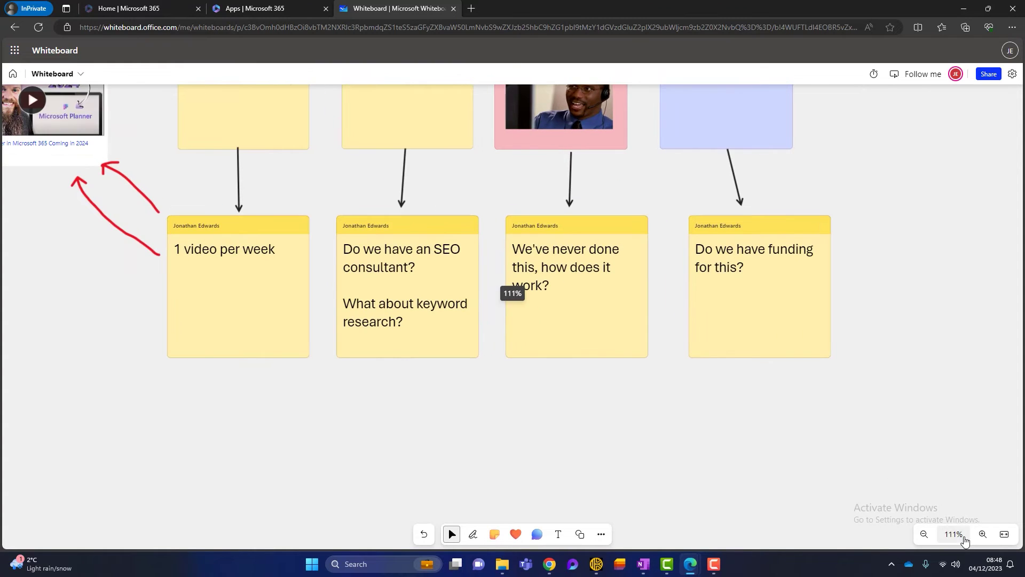
{"action": "left_click", "coordinate": [924, 534]}
{"action": "left_click_drag", "start_coordinate": [643, 415], "coordinate": [643, 488]}
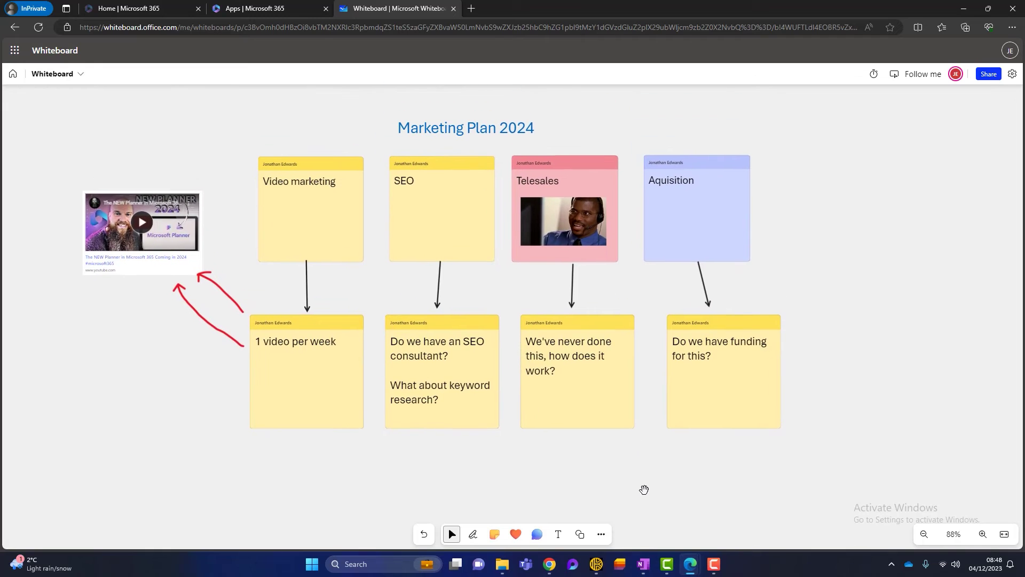
{"action": "left_click", "coordinate": [924, 534]}
{"action": "left_click", "coordinate": [924, 534]}
{"action": "left_click", "coordinate": [924, 534]}
{"action": "left_click_drag", "start_coordinate": [626, 483], "coordinate": [664, 451]}
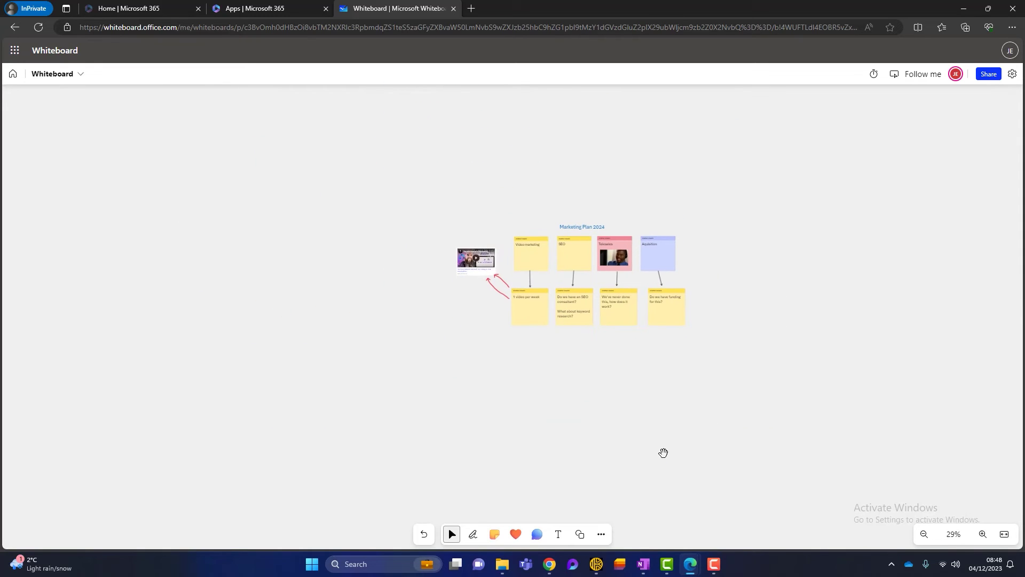
{"action": "left_click", "coordinate": [982, 534]}
{"action": "left_click_drag", "start_coordinate": [814, 424], "coordinate": [742, 470]}
{"action": "left_click", "coordinate": [982, 534]}
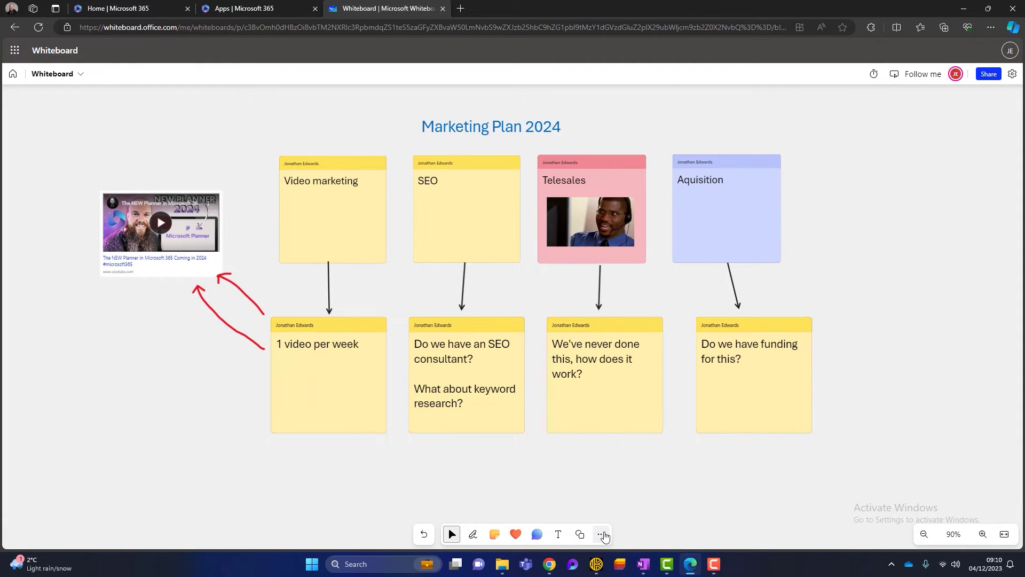
{"action": "left_click", "coordinate": [603, 534]}
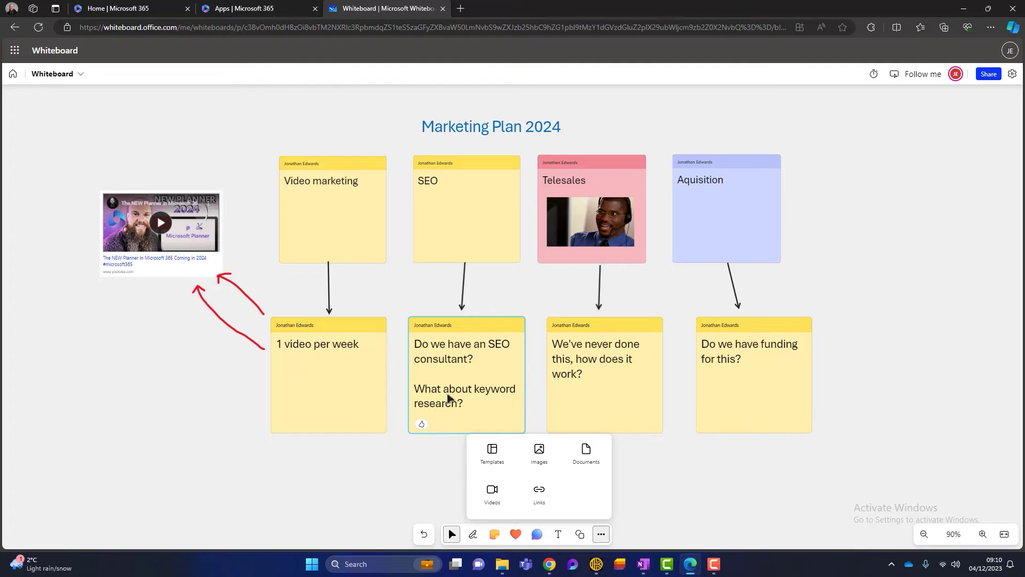
{"action": "left_click", "coordinate": [588, 458]}
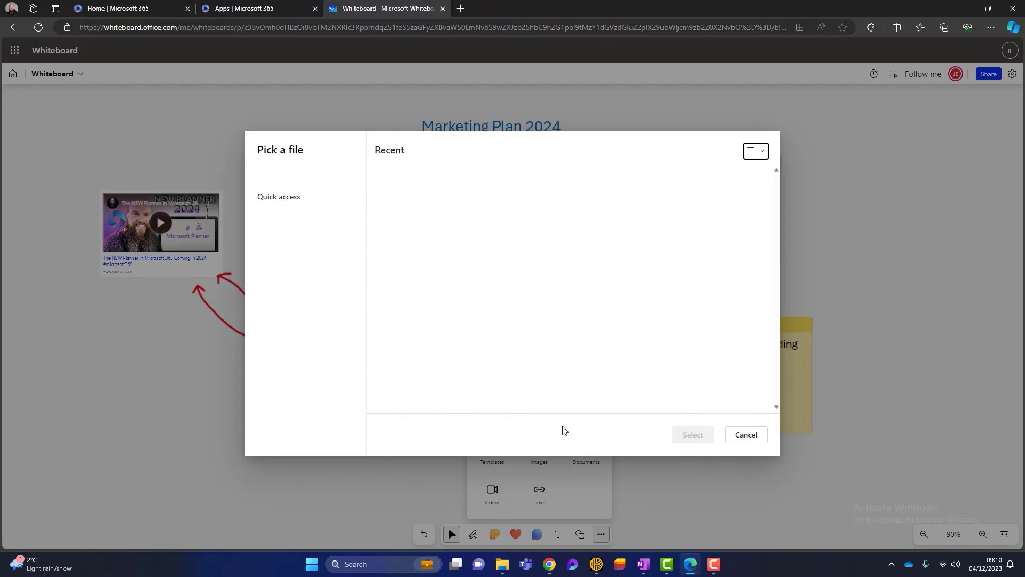
{"action": "left_click", "coordinate": [745, 435]}
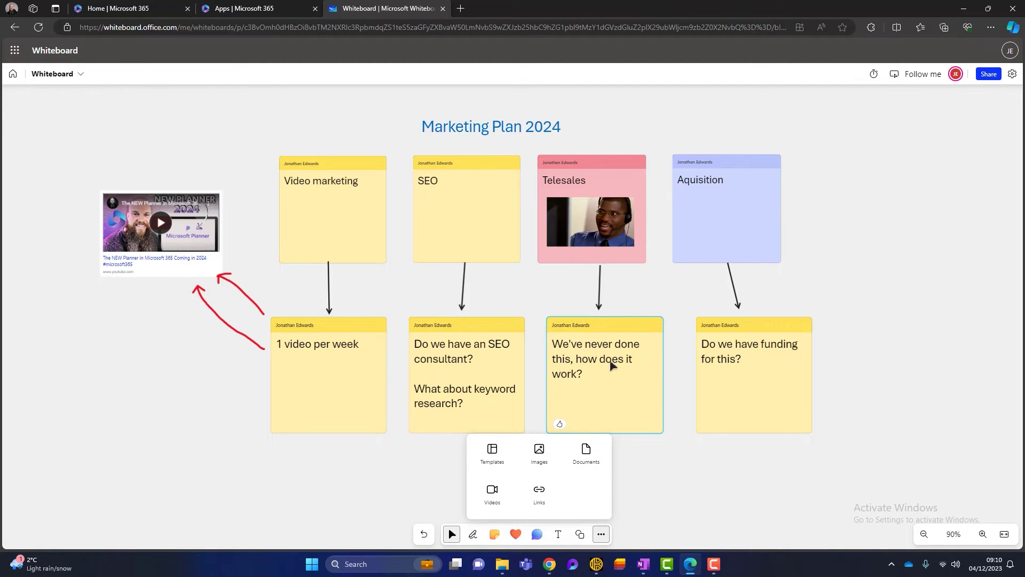
Step: Copy the address of the Telemarketing Tips 50 Do's and Don'ts page in Chrome and return to the whiteboard in Edge
{"action": "left_click", "coordinate": [549, 564]}
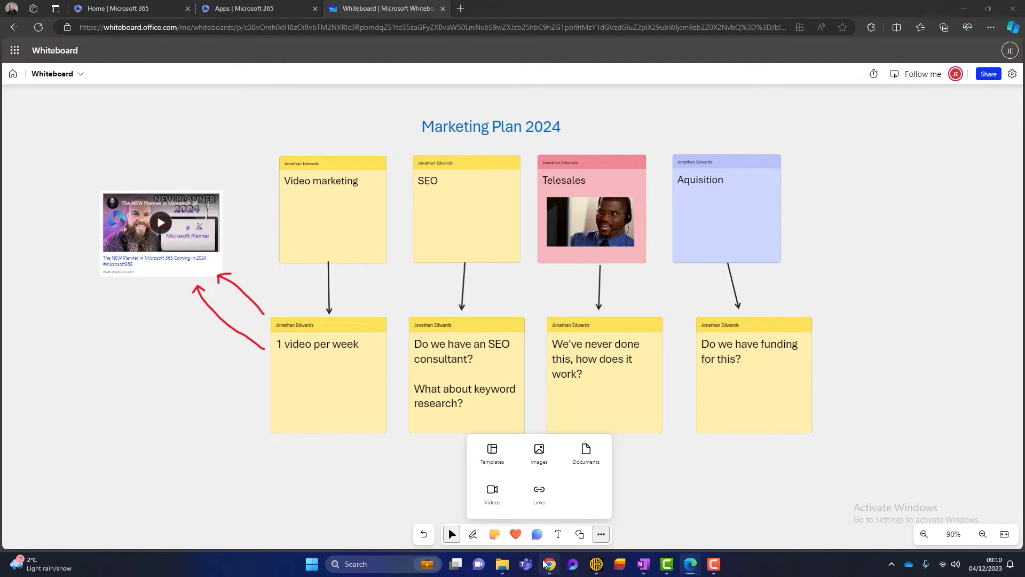
{"action": "left_click", "coordinate": [224, 9]}
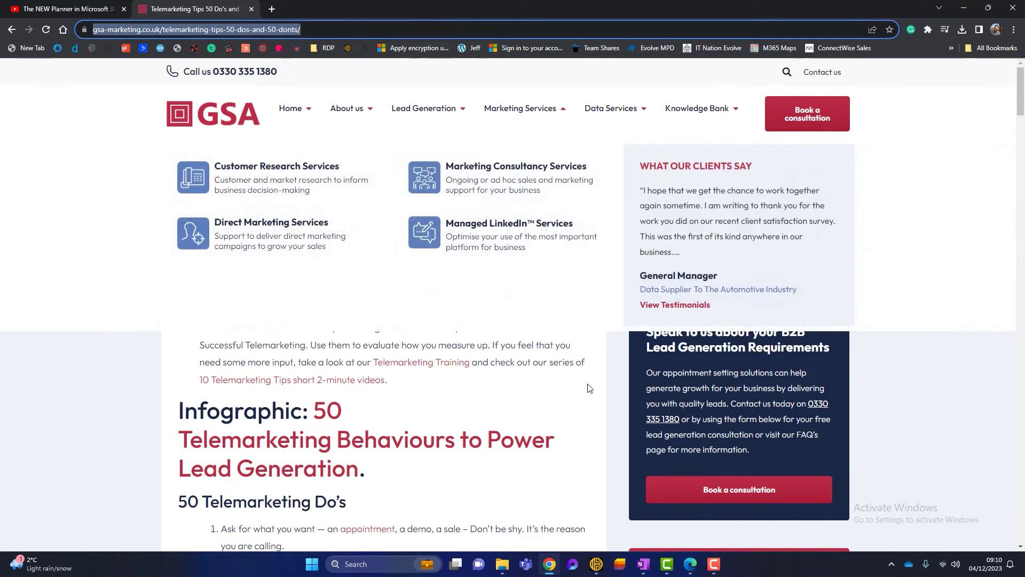
{"action": "left_click", "coordinate": [689, 566]}
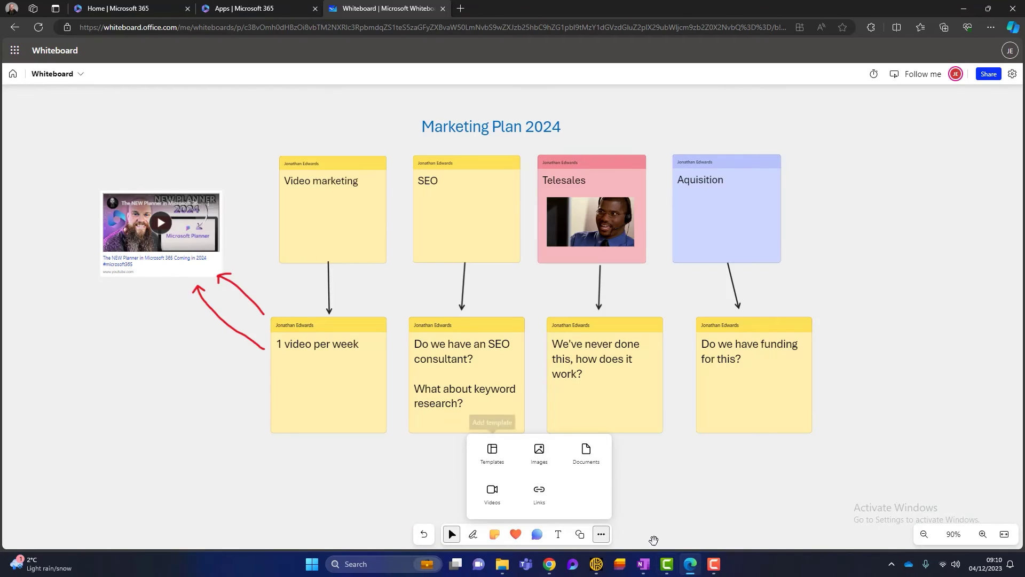
Step: Insert the copied Telemarketing Tips page as a link card, shrink it and place it below the SEO consultant note
{"action": "left_click", "coordinate": [546, 499]}
{"action": "key", "text": "ctrl+v"}
{"action": "left_click", "coordinate": [553, 317]}
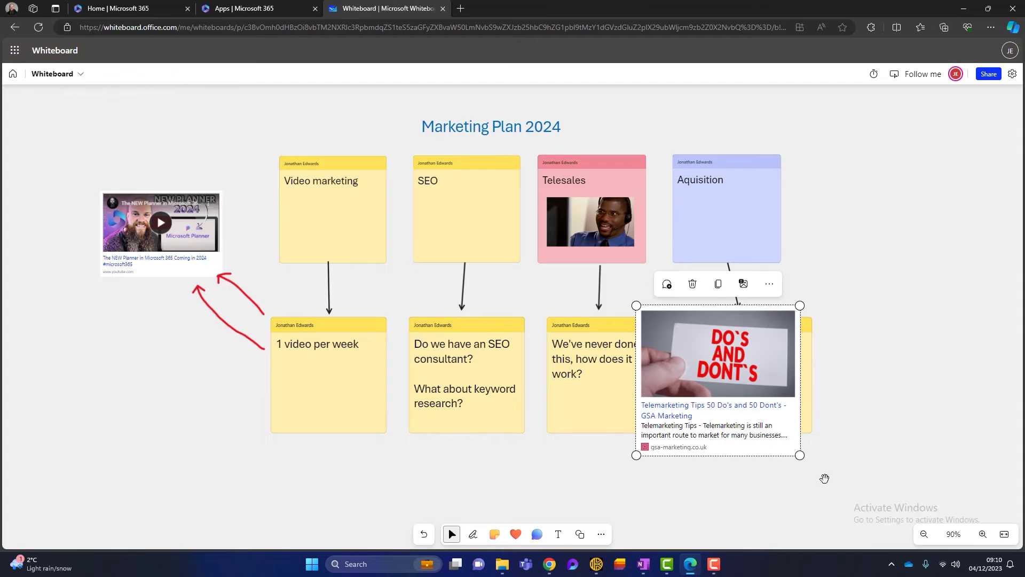
{"action": "left_click_drag", "start_coordinate": [794, 450], "coordinate": [727, 384]}
{"action": "left_click_drag", "start_coordinate": [684, 353], "coordinate": [487, 505]}
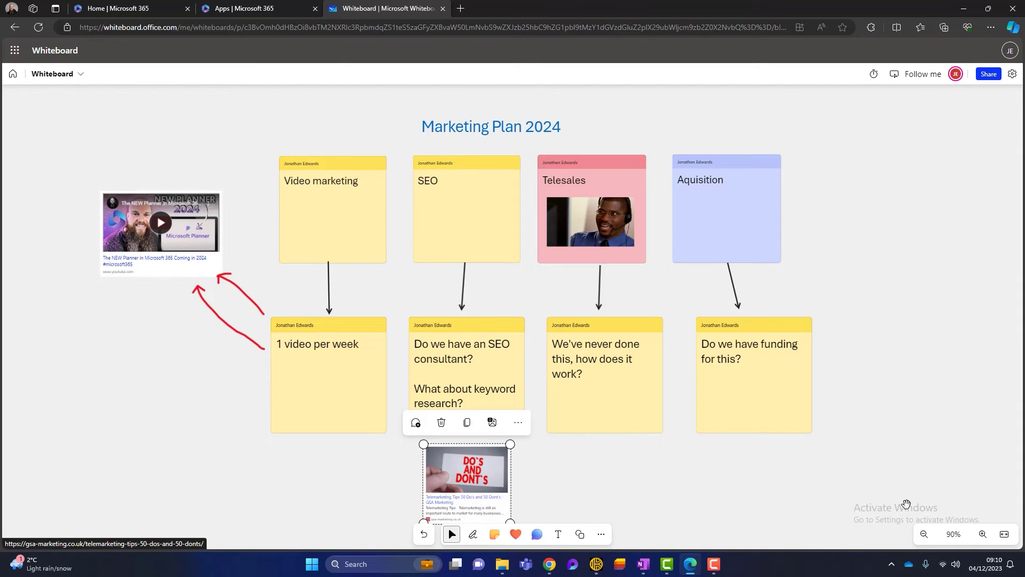
Step: Draw a black double-headed arrow between the SEO consultant note and the Telemarketing Tips link card
{"action": "left_click", "coordinate": [924, 534]}
{"action": "left_click", "coordinate": [924, 534]}
{"action": "left_click", "coordinate": [472, 534]}
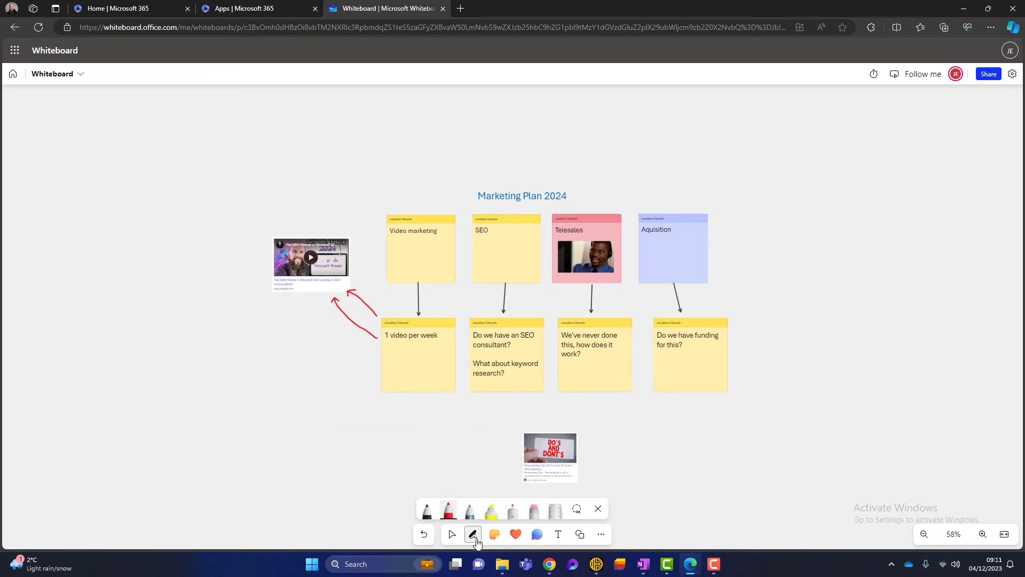
{"action": "left_click", "coordinate": [425, 511]}
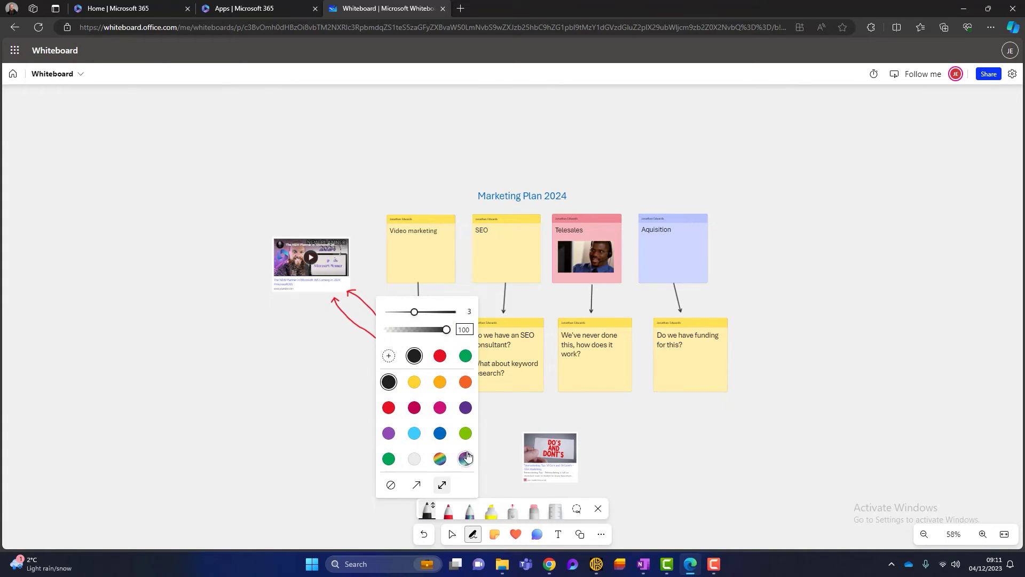
{"action": "left_click_drag", "start_coordinate": [528, 401], "coordinate": [529, 427]}
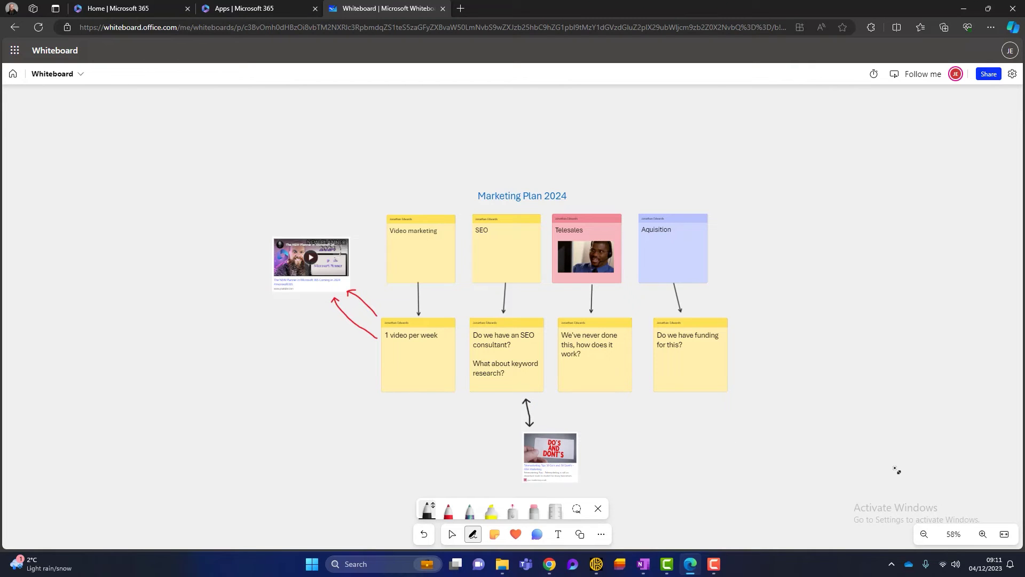
{"action": "key", "text": "Escape"}
{"action": "scroll", "coordinate": [689, 467], "scroll_direction": "up", "scroll_amount": 2}
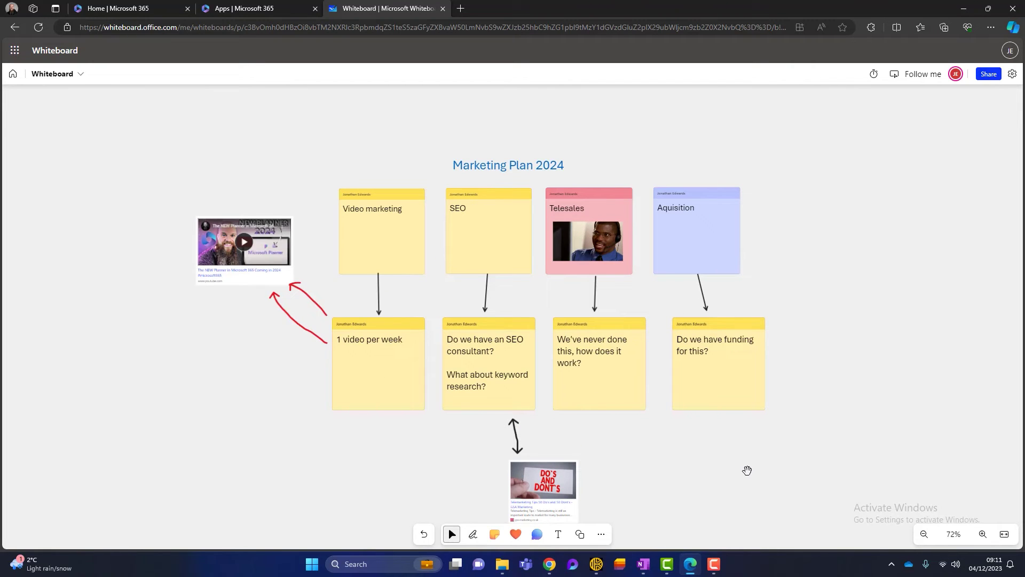
{"action": "left_click", "coordinate": [601, 534]}
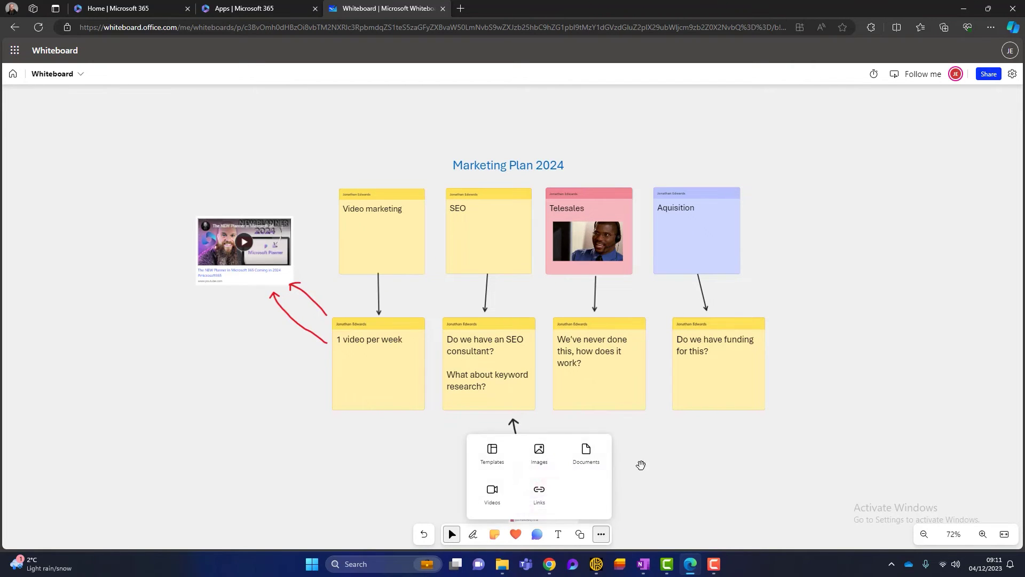
{"action": "left_click", "coordinate": [680, 482]}
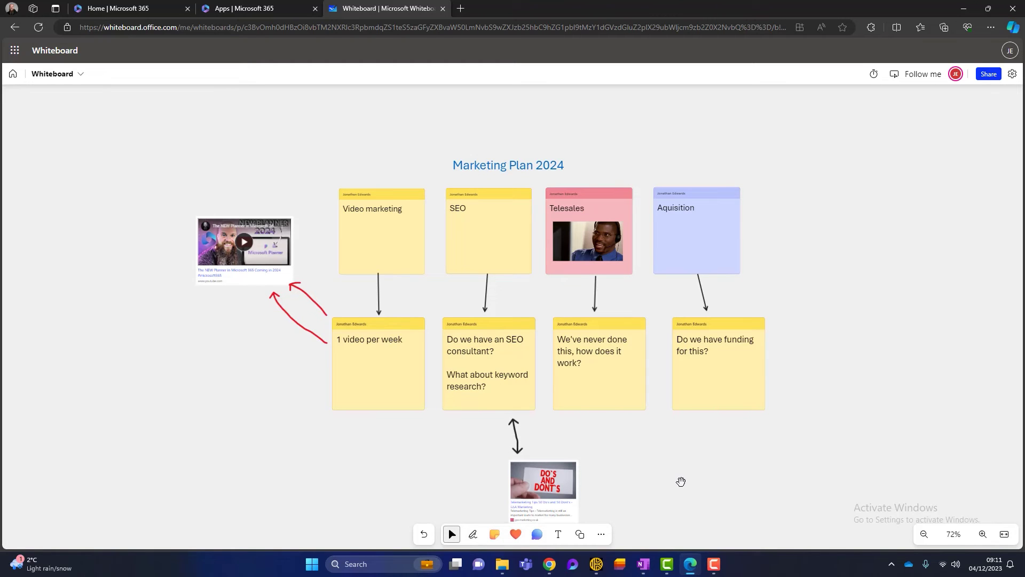
Step: Add yellow highlighter strokes across the "Do we have funding for this?" note and erase the shorter red arrow pointing to the video
{"action": "left_click", "coordinate": [472, 535]}
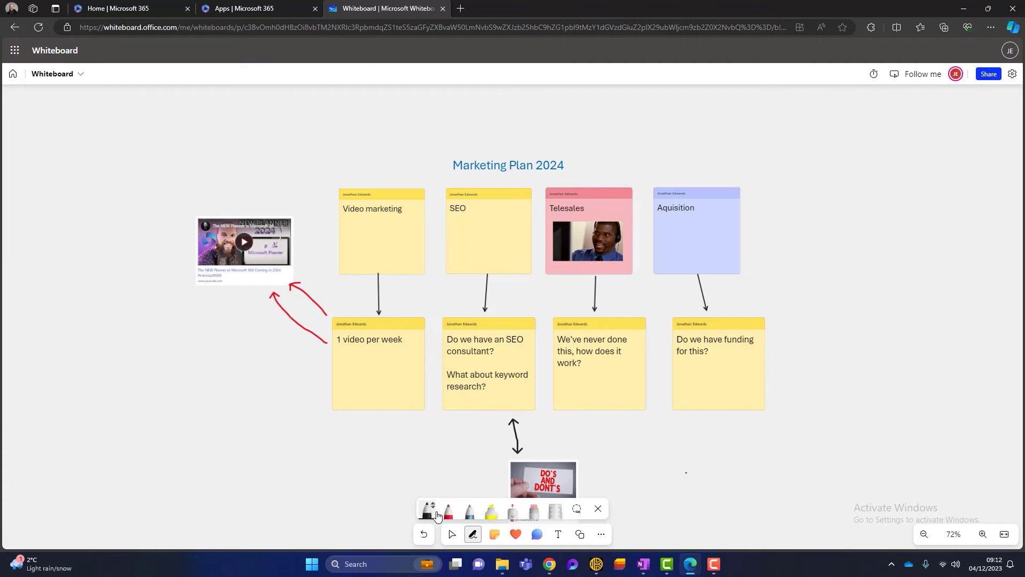
{"action": "left_click", "coordinate": [491, 512]}
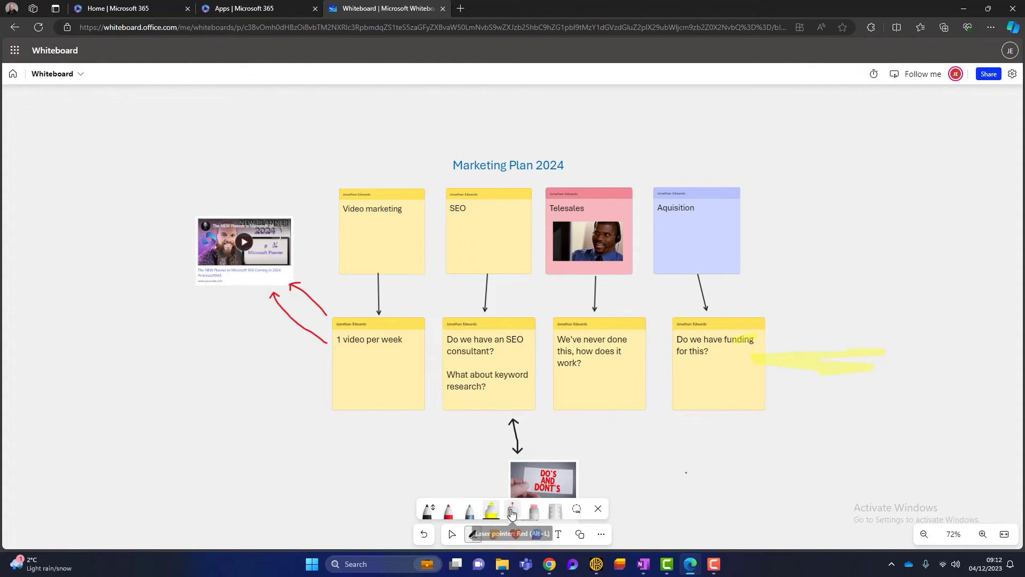
{"action": "left_click", "coordinate": [530, 514]}
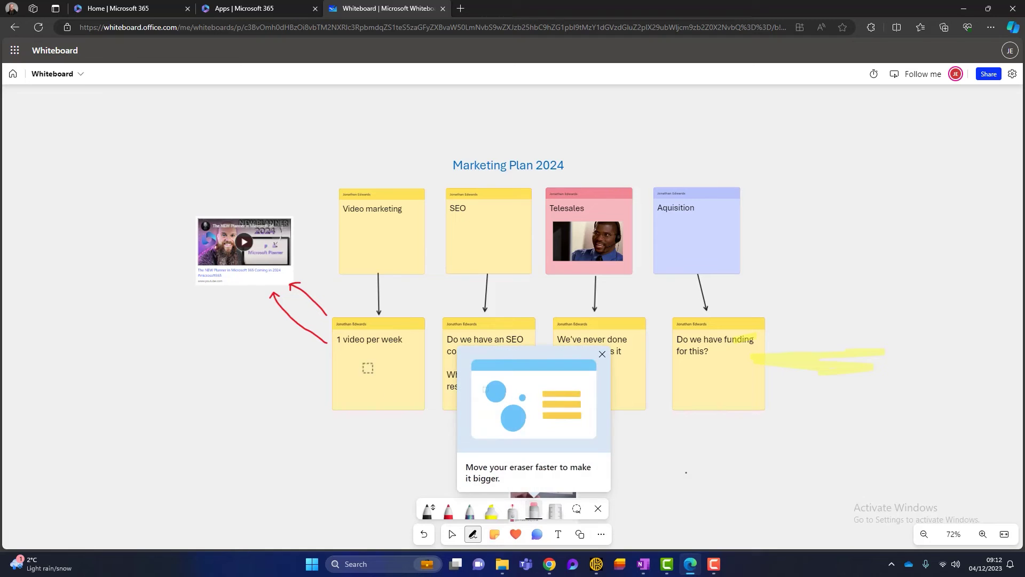
{"action": "left_click_drag", "start_coordinate": [300, 293], "coordinate": [291, 280]}
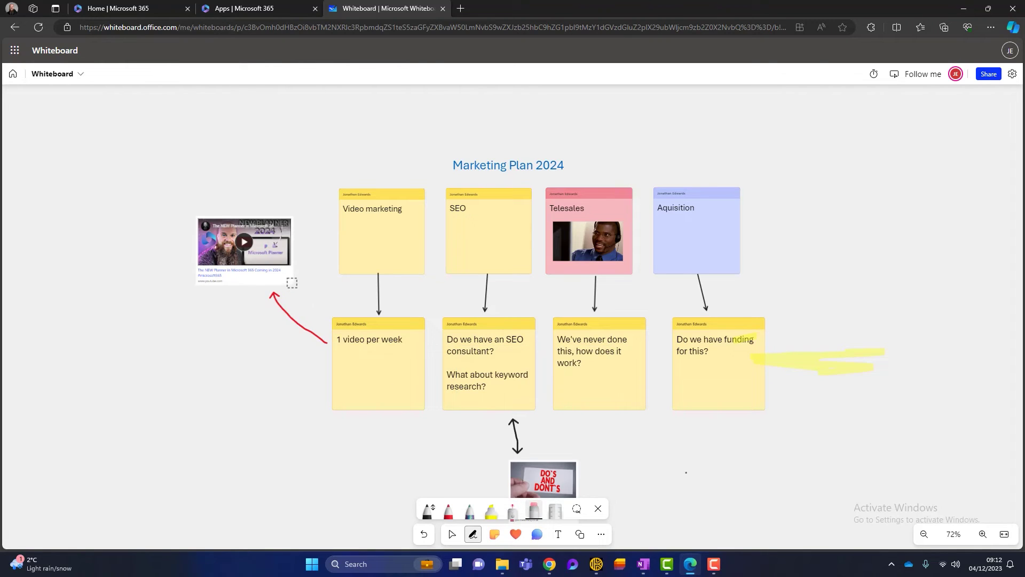
Step: Show the ruler, rotate it to about 1° and place it across the Marketing Plan 2024 title
{"action": "left_click", "coordinate": [556, 511]}
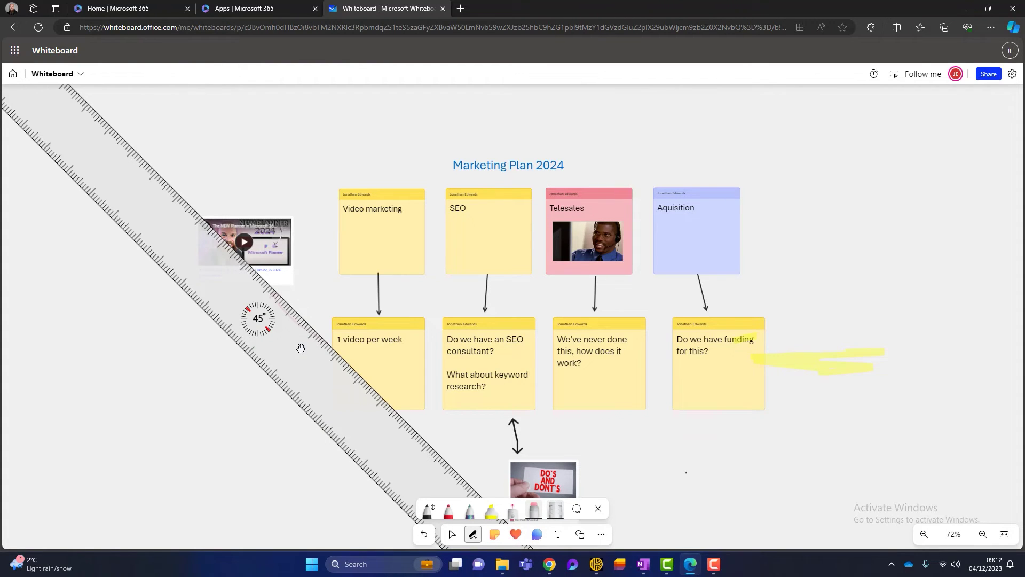
{"action": "scroll", "coordinate": [301, 348], "scroll_direction": "up", "scroll_amount": 9}
{"action": "left_click_drag", "start_coordinate": [301, 348], "coordinate": [569, 210]}
{"action": "scroll", "coordinate": [569, 210], "scroll_direction": "up", "scroll_amount": 20}
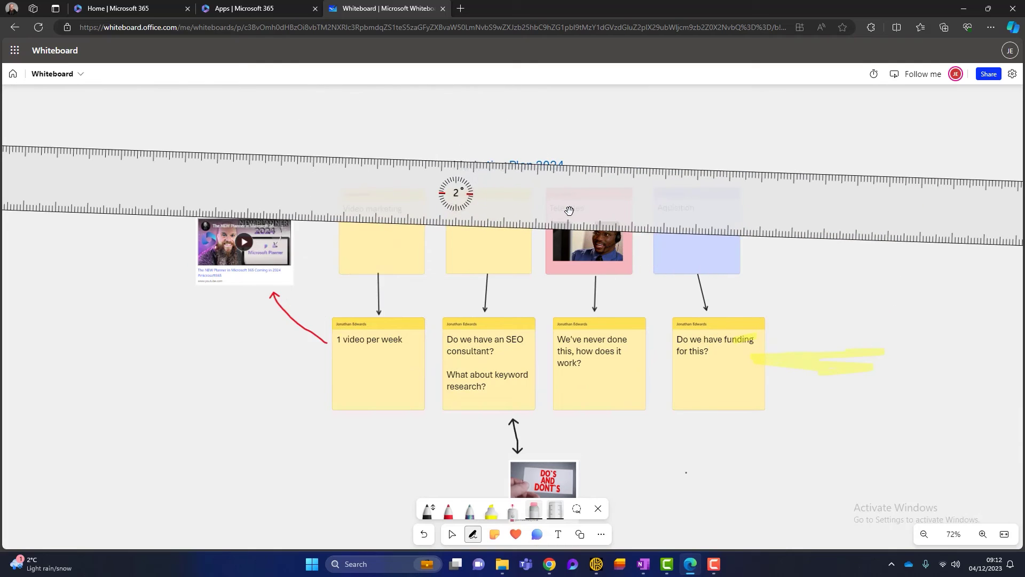
{"action": "left_click_drag", "start_coordinate": [569, 210], "coordinate": [566, 169]}
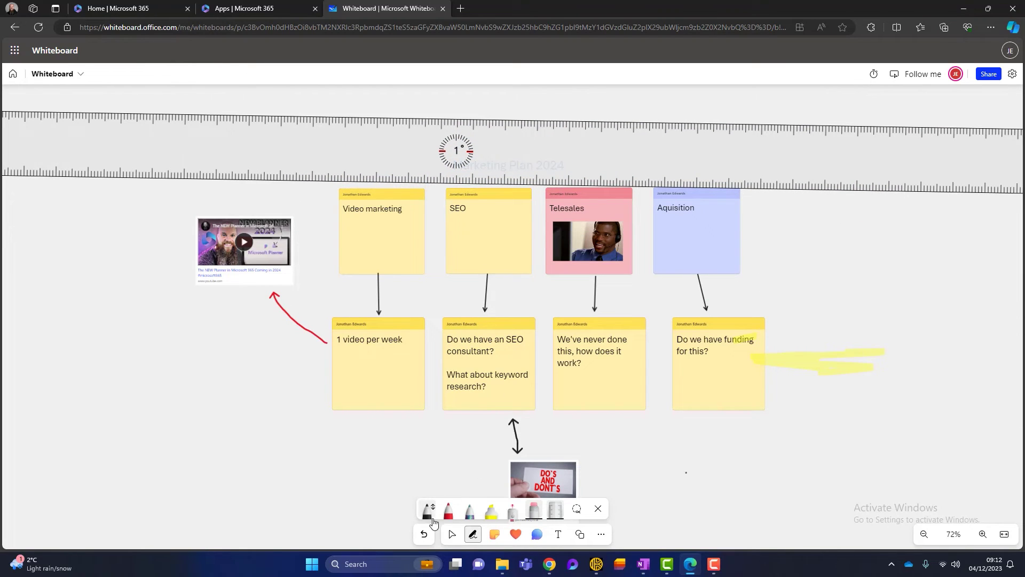
Step: Set the black pen to orange with double arrow tips, draw a long line along the ruler's upper edge, and hide the ruler
{"action": "left_click", "coordinate": [431, 513]}
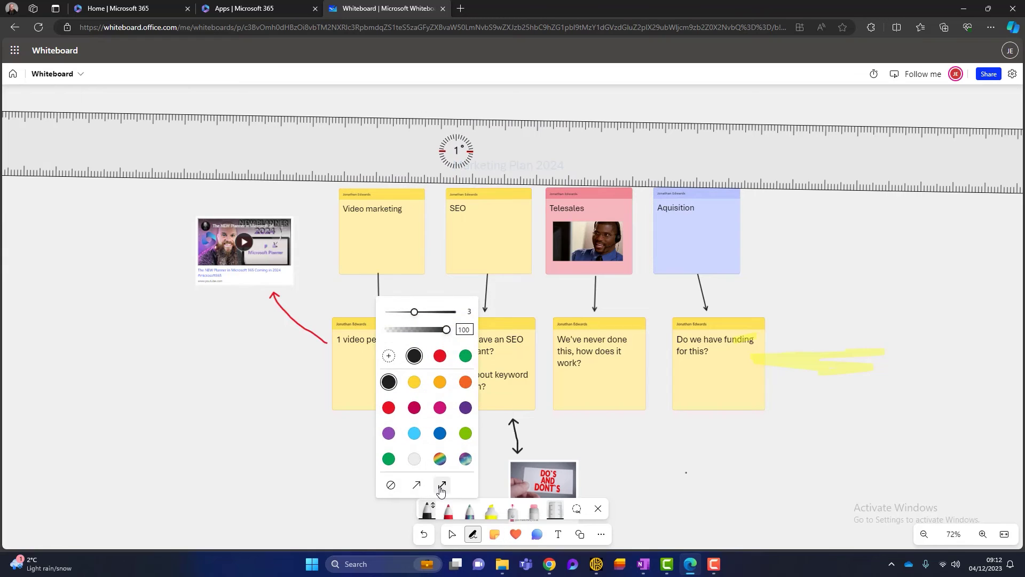
{"action": "left_click", "coordinate": [442, 485]}
{"action": "left_click", "coordinate": [465, 382]}
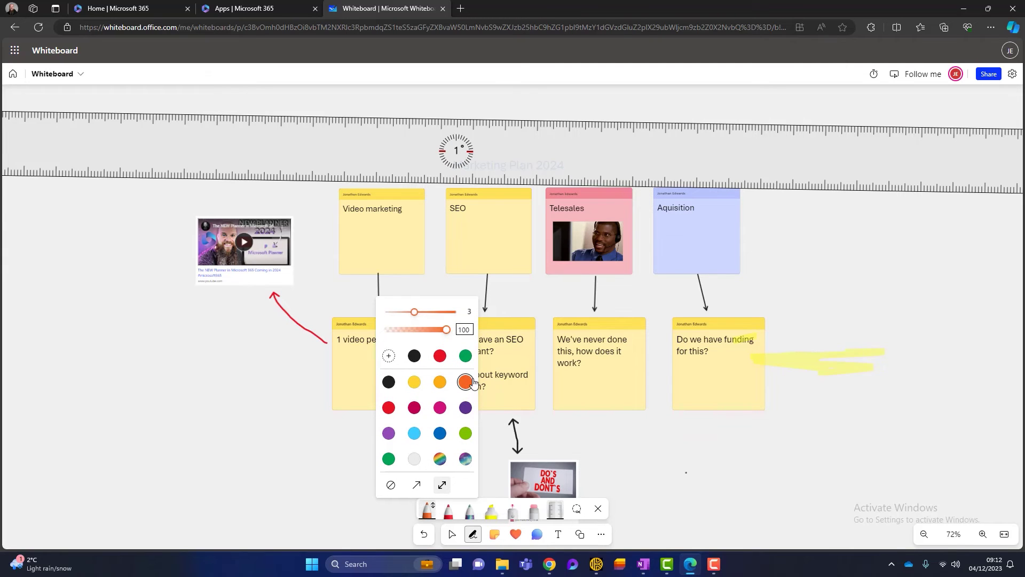
{"action": "left_click", "coordinate": [219, 117]}
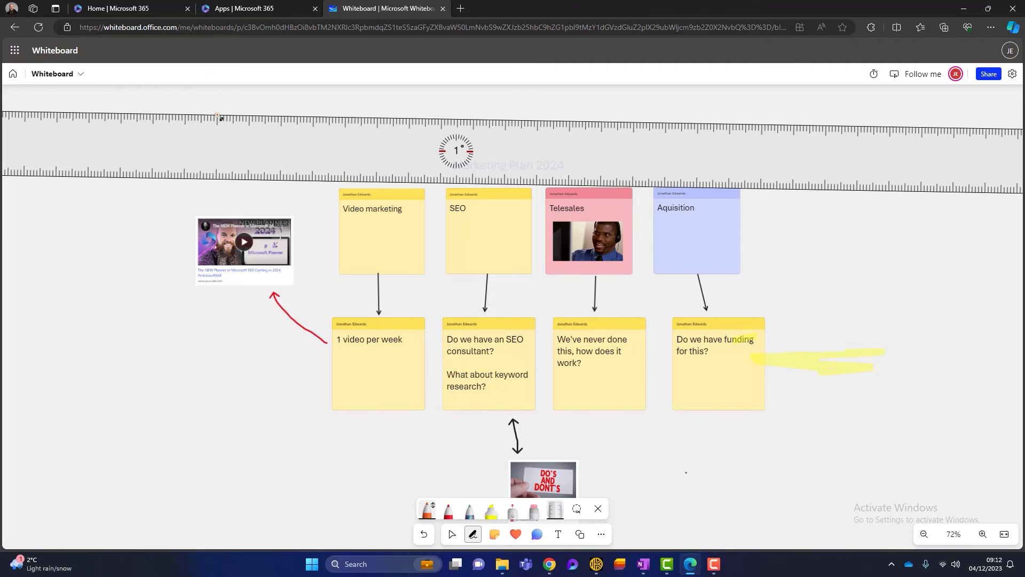
{"action": "left_click_drag", "start_coordinate": [248, 116], "coordinate": [719, 139]}
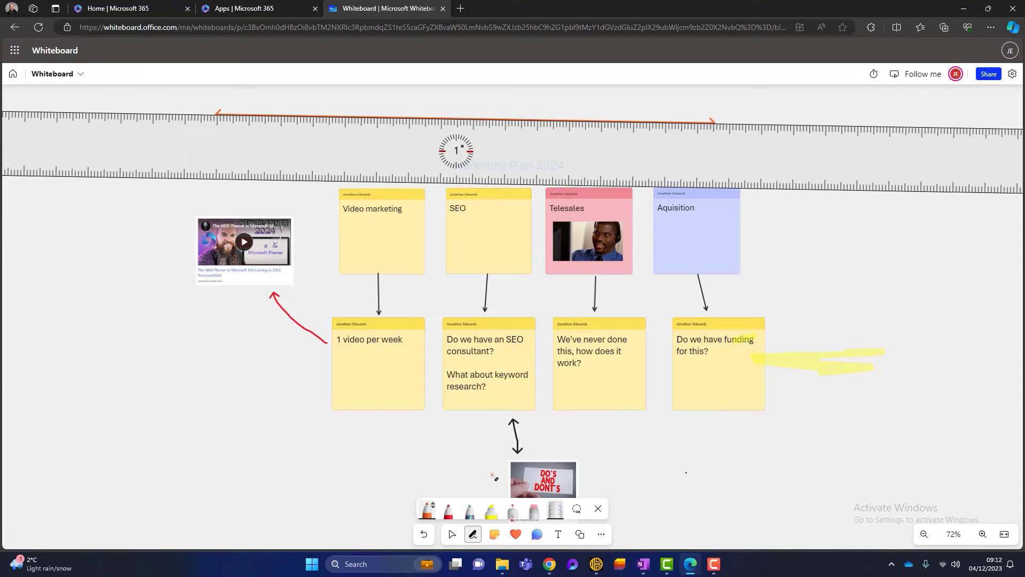
{"action": "left_click", "coordinate": [427, 510]}
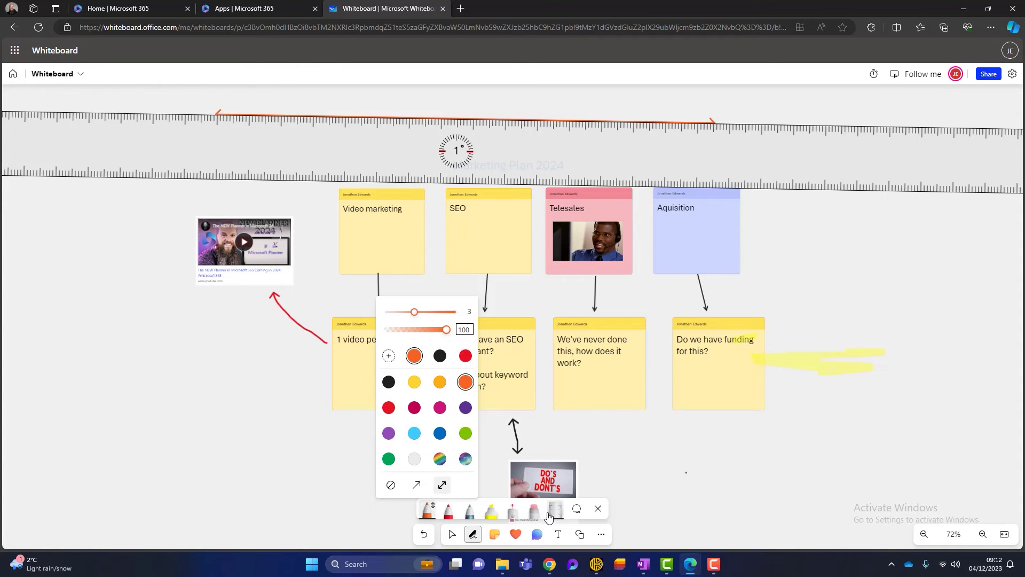
{"action": "left_click", "coordinate": [555, 510]}
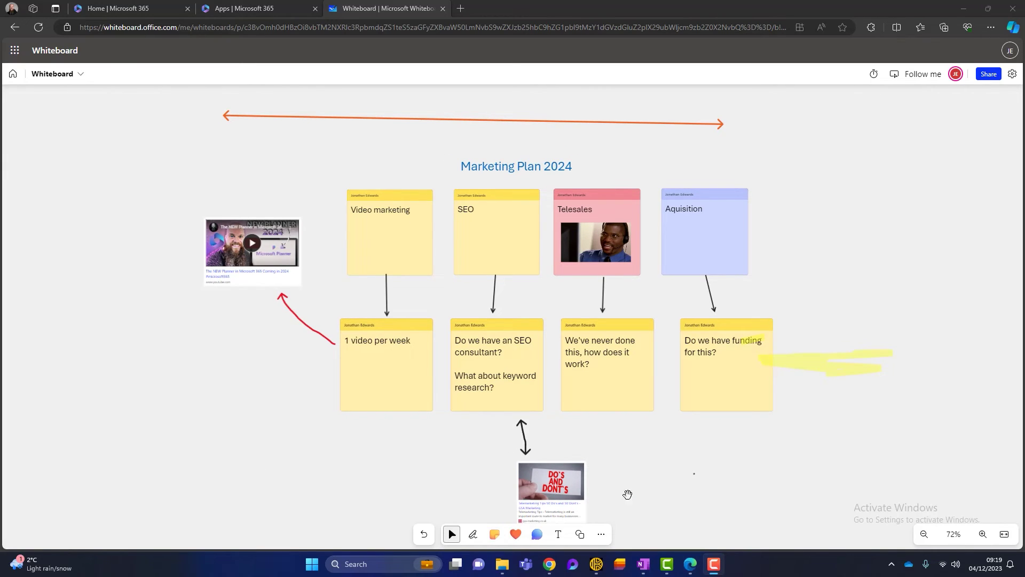
Step: Add a block arrow shape, enlarge it and place it beside the "1 video per week" note, pointing at the note
{"action": "left_click", "coordinate": [584, 535]}
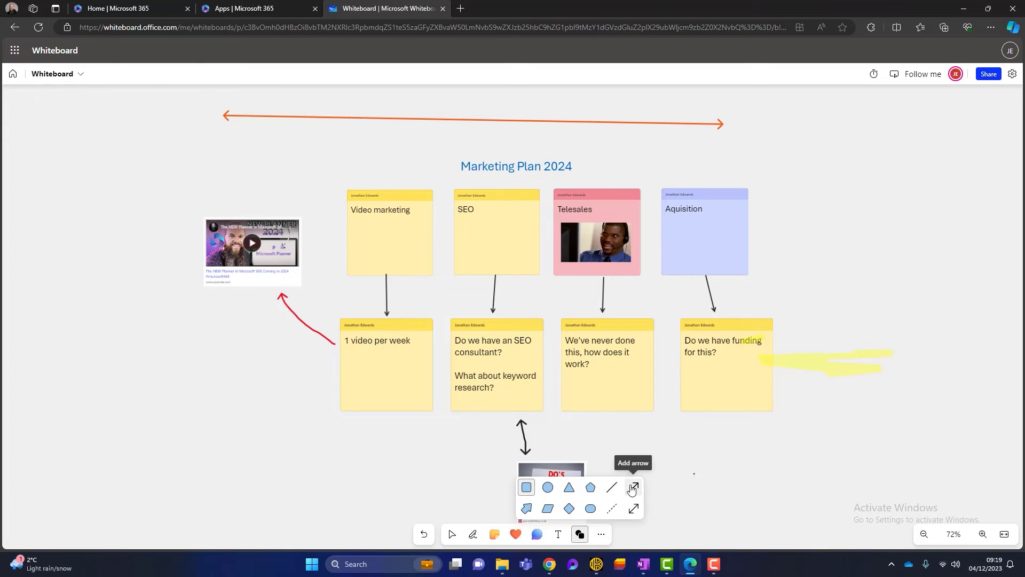
{"action": "left_click", "coordinate": [527, 509]}
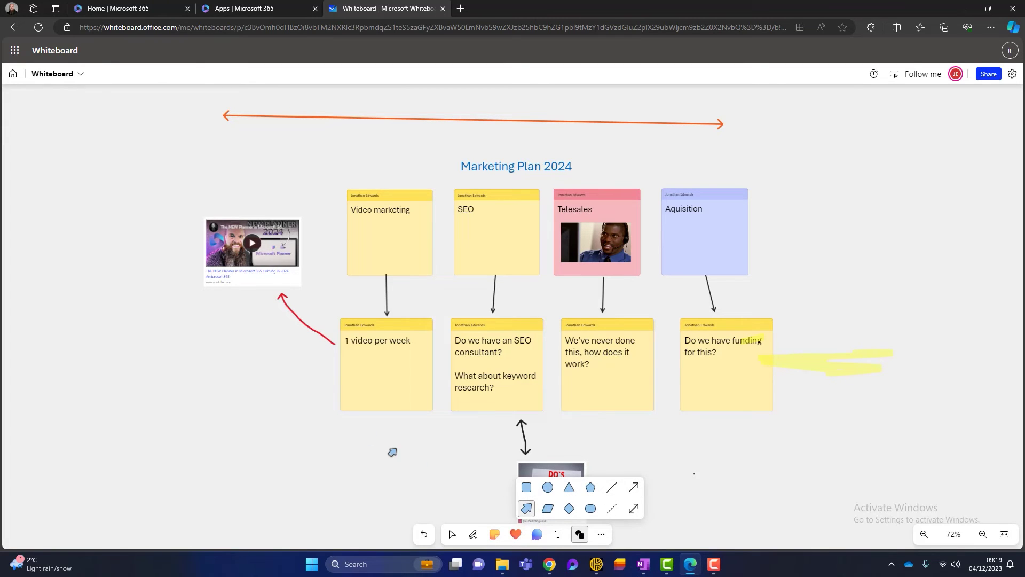
{"action": "left_click", "coordinate": [289, 400]}
{"action": "left_click_drag", "start_coordinate": [317, 429], "coordinate": [437, 455]}
{"action": "left_click_drag", "start_coordinate": [318, 417], "coordinate": [204, 379]}
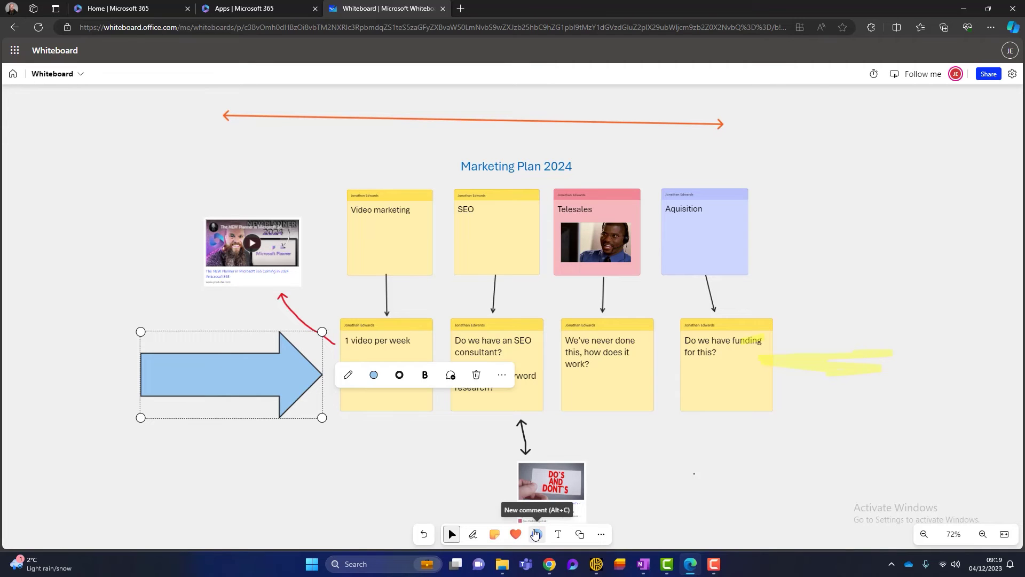
Step: Post the comment "No we don't have the funds!" on the "Do we have funding for this?" note and reopen it for viewing
{"action": "left_click", "coordinate": [535, 534]}
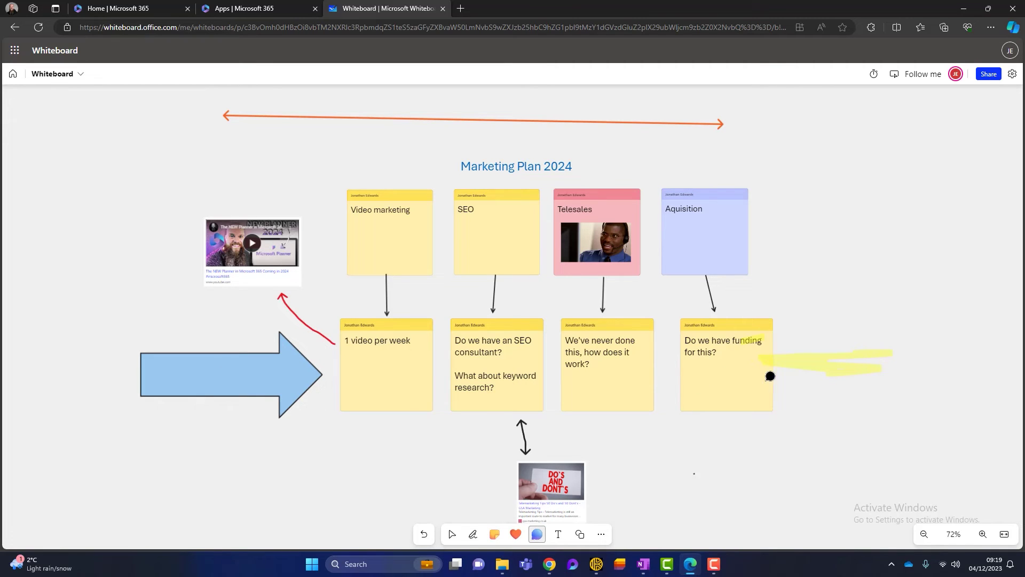
{"action": "left_click", "coordinate": [725, 377]}
{"action": "type", "text": "No we don't have the funds!"}
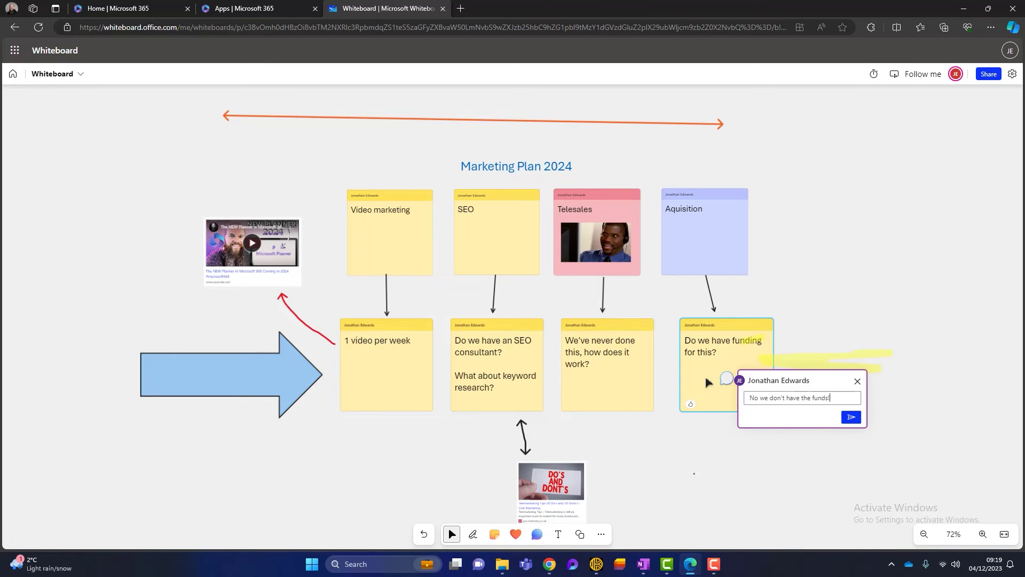
{"action": "left_click", "coordinate": [849, 417]}
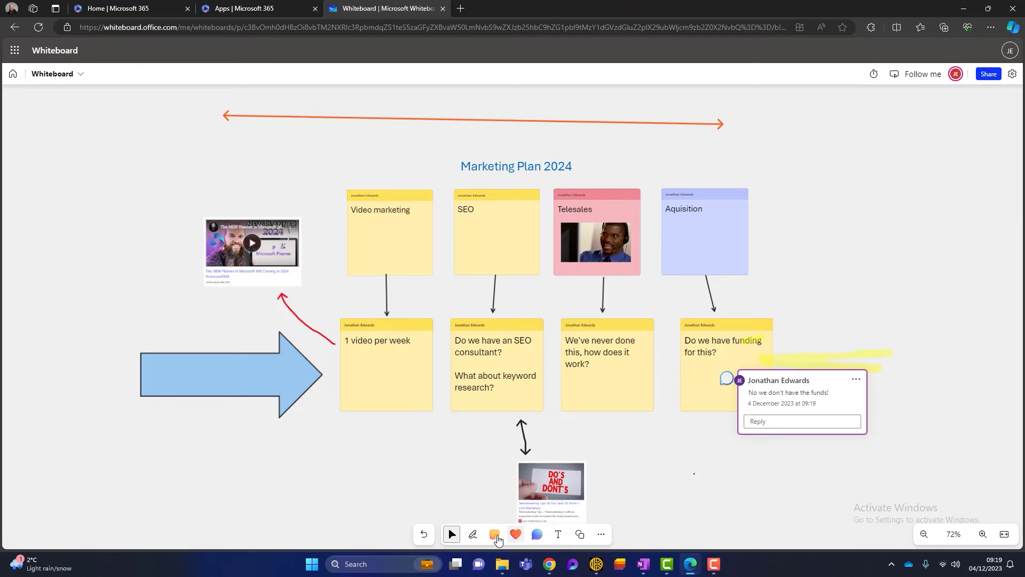
{"action": "left_click", "coordinate": [818, 514]}
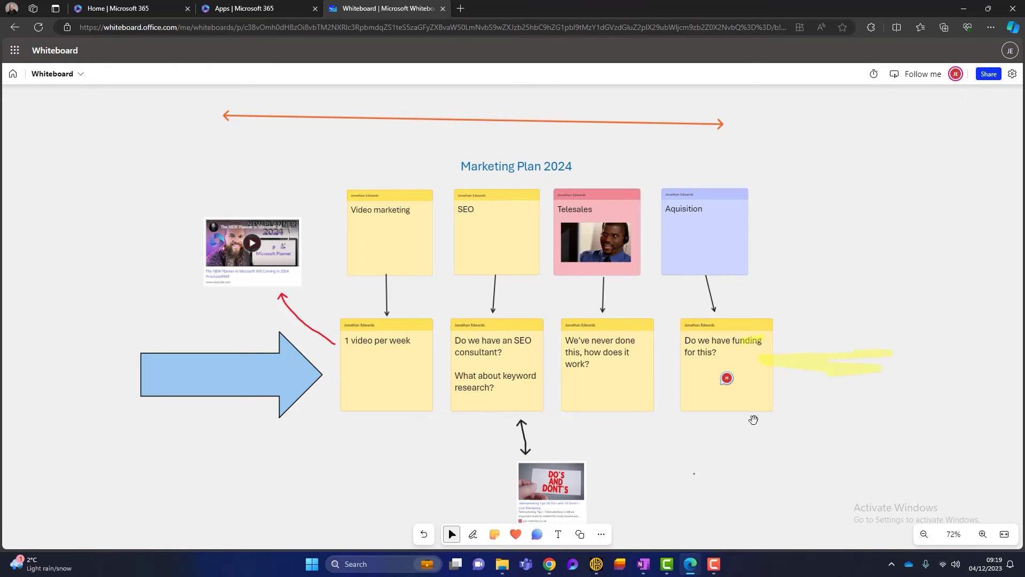
{"action": "left_click", "coordinate": [726, 379]}
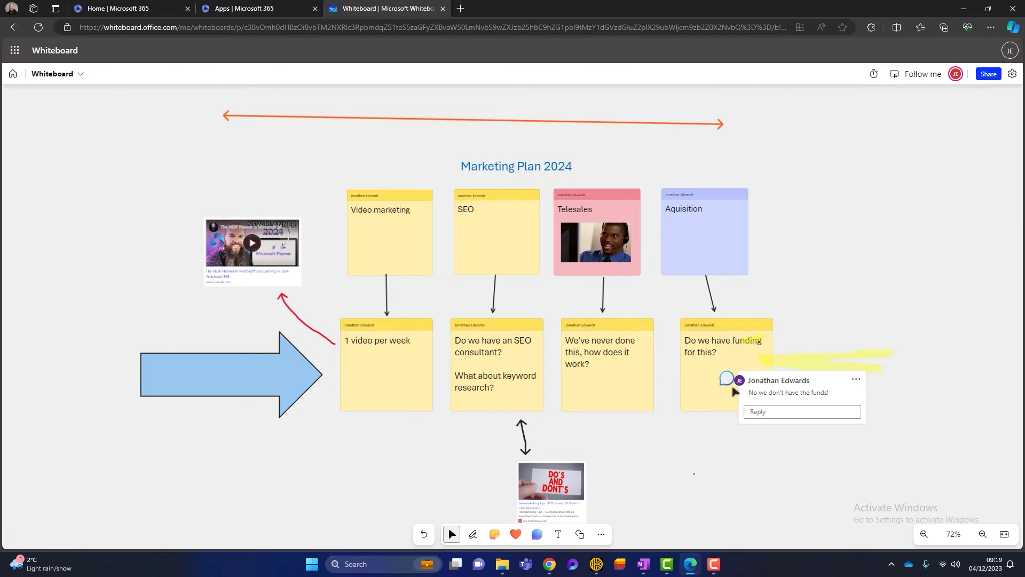
{"action": "left_click", "coordinate": [824, 462]}
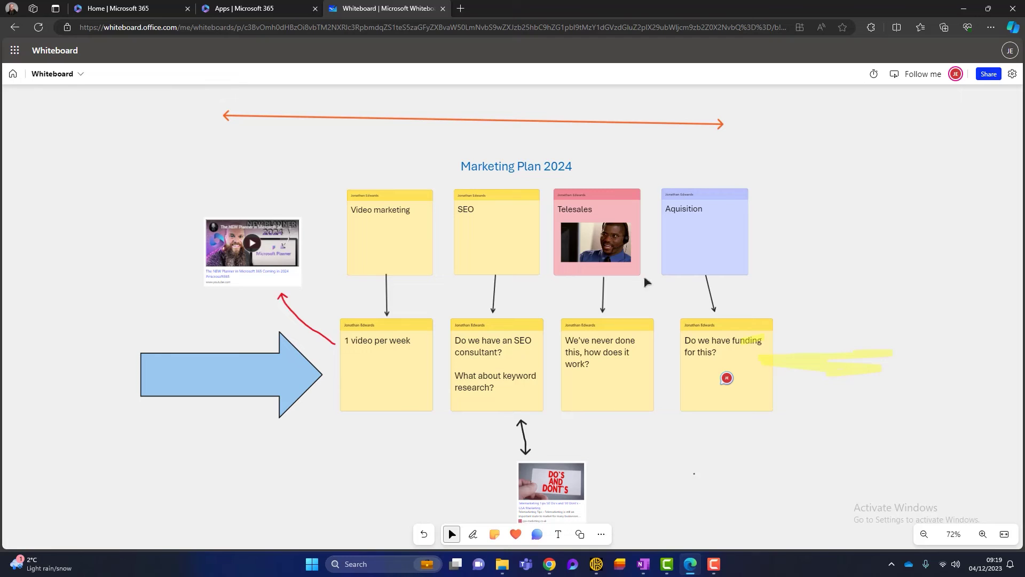
Step: Place a green check mark reaction on the "We've never done this" note and a heart reaction on the "1 video per week" note
{"action": "left_click", "coordinate": [515, 534]}
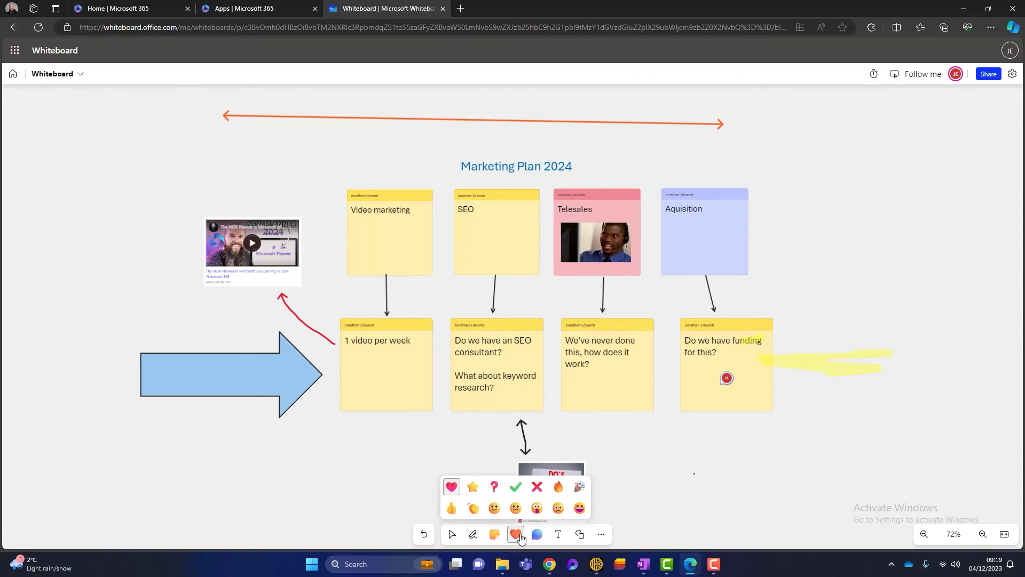
{"action": "left_click", "coordinate": [516, 486]}
{"action": "left_click", "coordinate": [628, 374]}
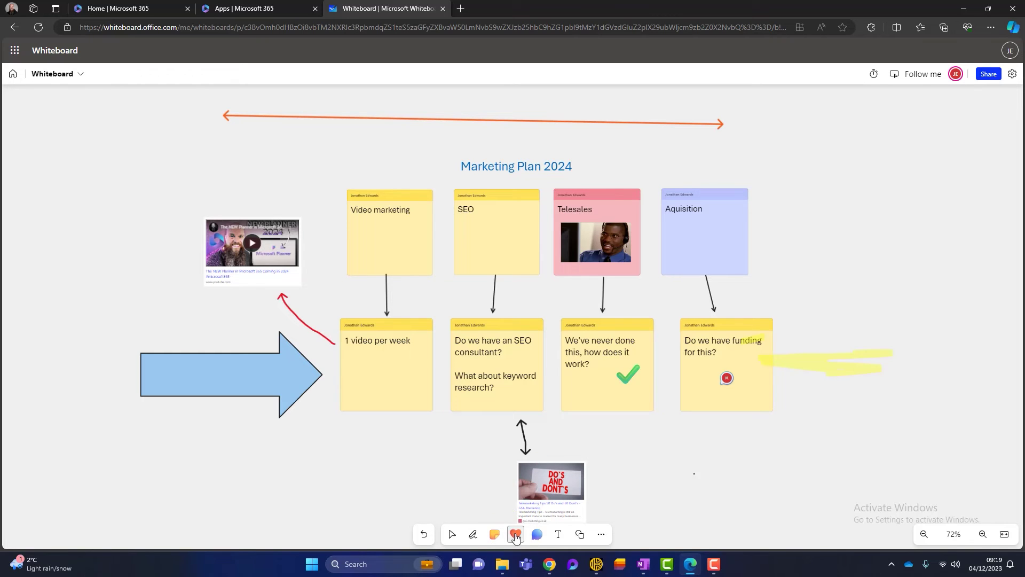
{"action": "left_click", "coordinate": [517, 534]}
{"action": "left_click", "coordinate": [451, 486]}
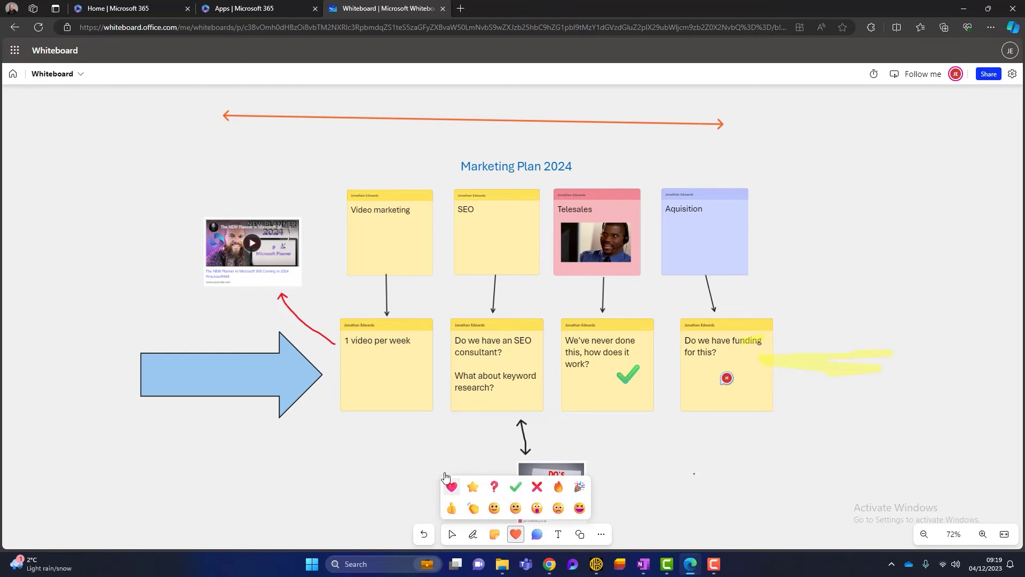
{"action": "left_click", "coordinate": [370, 366]}
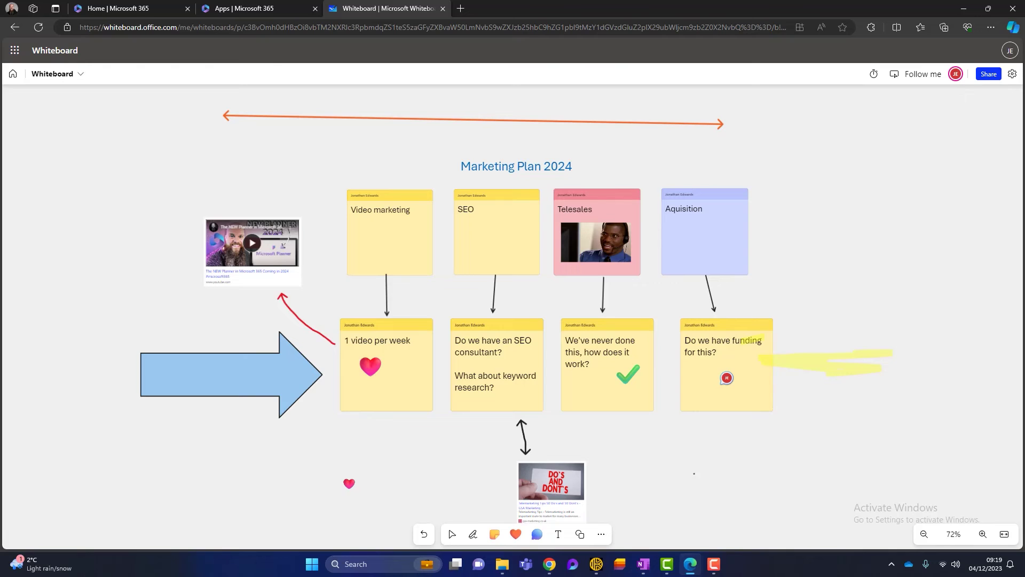
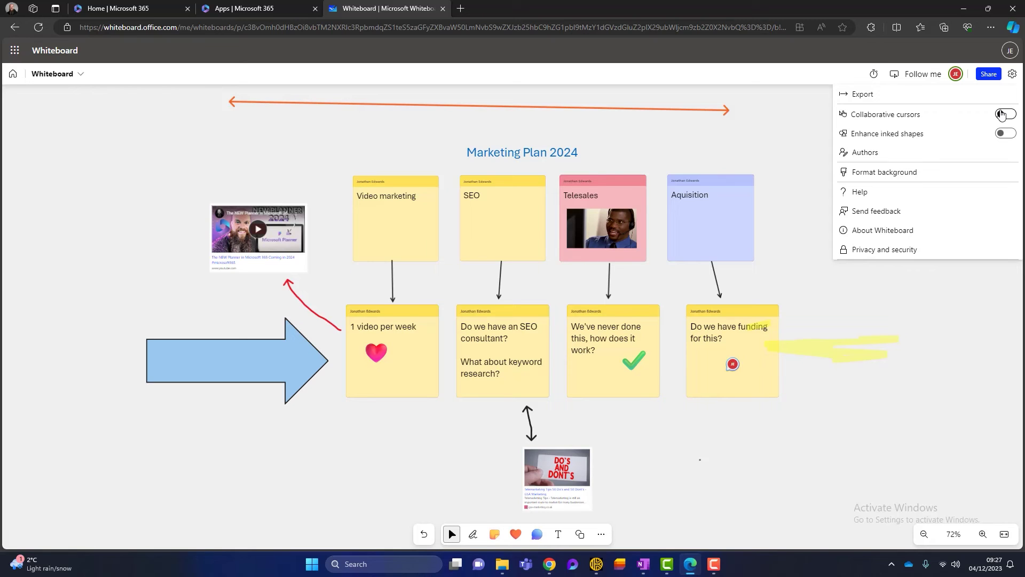
Step: Switch collaborative cursors off and turn on Enhance inked shapes in the board settings
{"action": "left_click", "coordinate": [1001, 114]}
{"action": "left_click", "coordinate": [1009, 134]}
{"action": "left_click", "coordinate": [958, 358]}
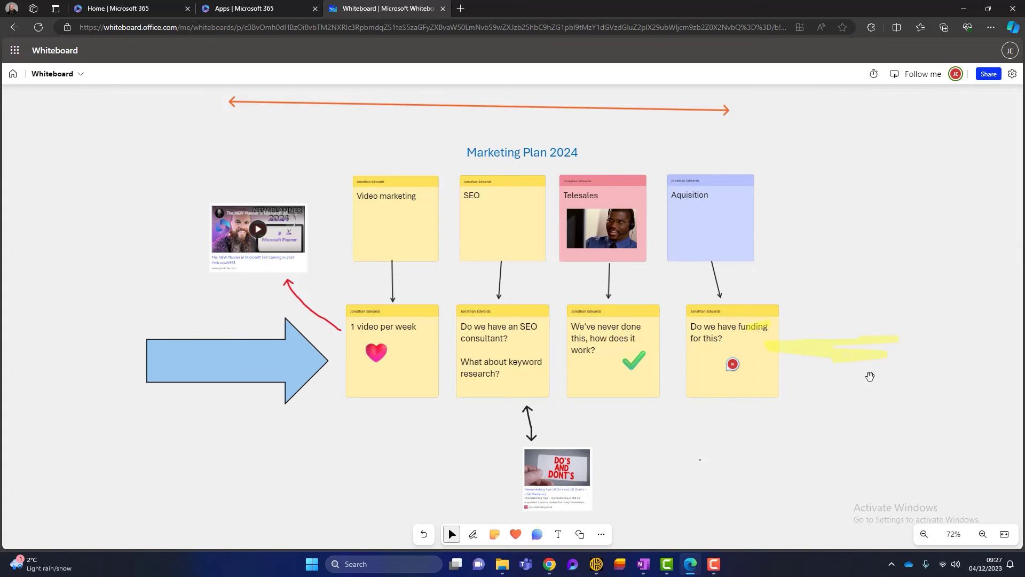
Step: Draw a rectangle with the red pen in the empty area below the blue block arrow
{"action": "left_click", "coordinate": [467, 541]}
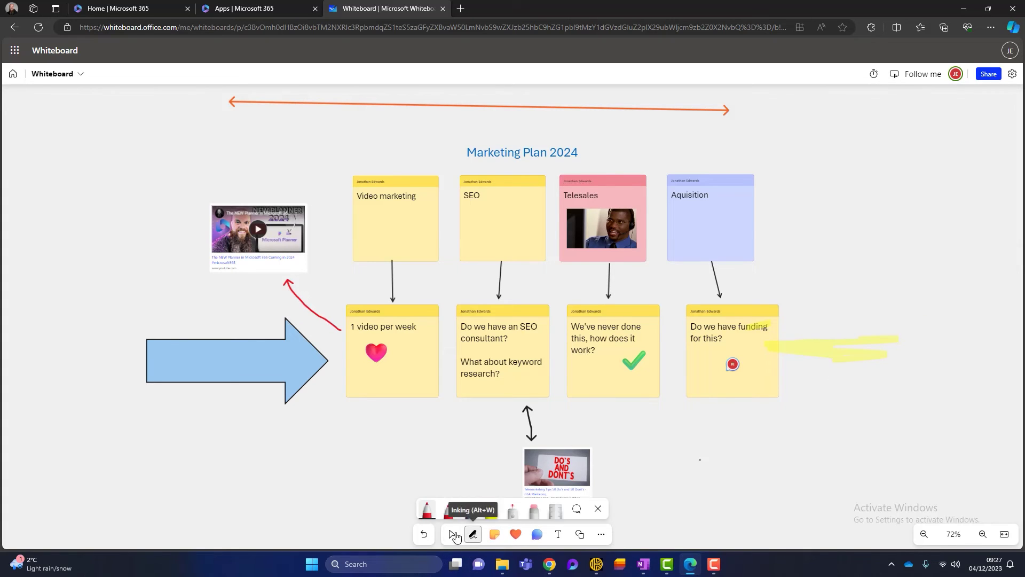
{"action": "left_click", "coordinate": [428, 511]}
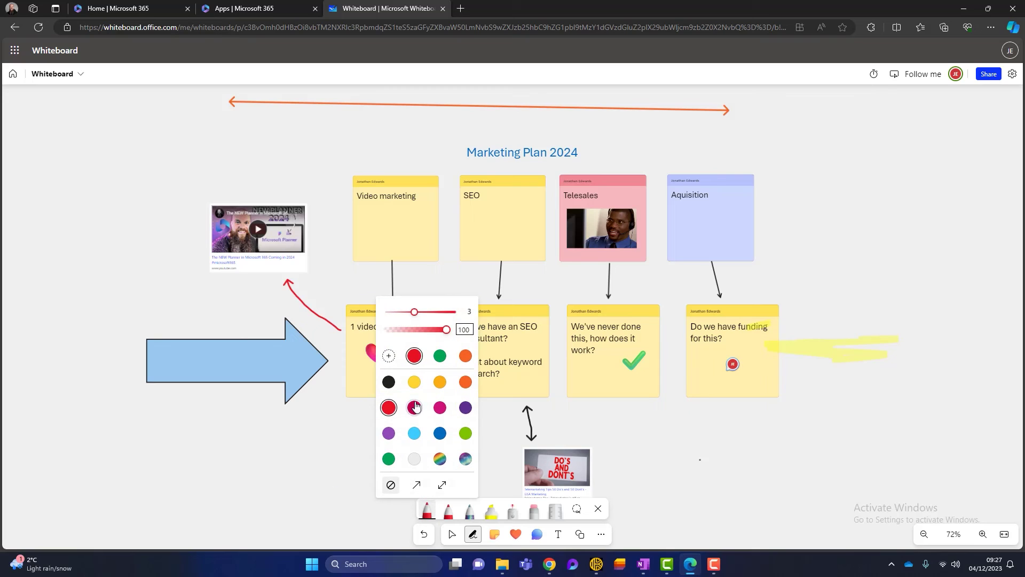
{"action": "left_click", "coordinate": [209, 462]}
{"action": "mouse_move", "coordinate": [126, 420]}
{"action": "left_mouse_down"}
{"action": "mouse_move", "coordinate": [184, 416]}
{"action": "mouse_move", "coordinate": [269, 438]}
{"action": "mouse_move", "coordinate": [214, 472]}
{"action": "mouse_move", "coordinate": [107, 471]}
{"action": "mouse_move", "coordinate": [107, 423]}
{"action": "left_mouse_up"}
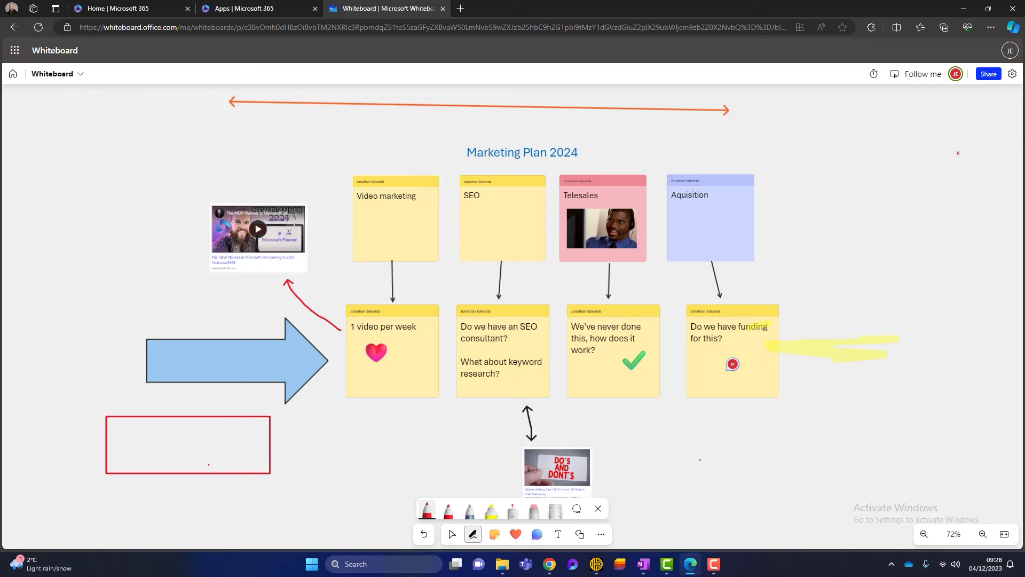
Step: Hide the author names on the sticky notes and display them again
{"action": "left_click", "coordinate": [1012, 75]}
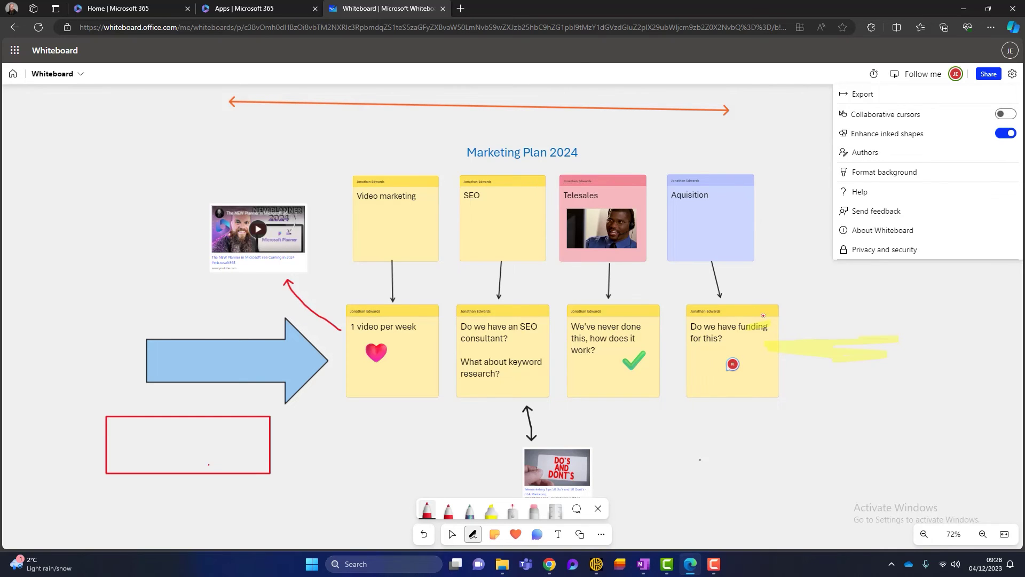
{"action": "left_click", "coordinate": [889, 154]}
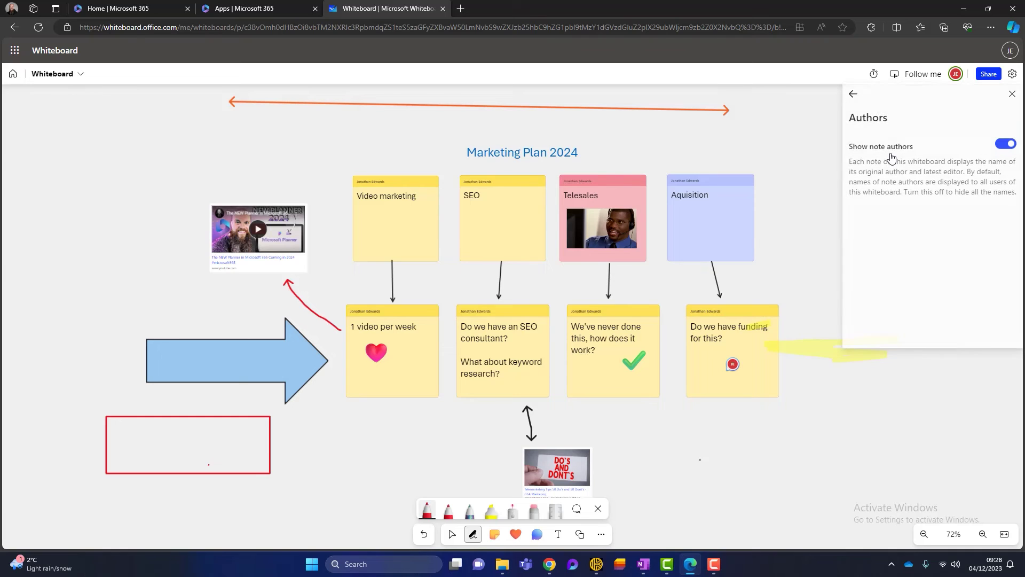
{"action": "left_click", "coordinate": [1006, 146]}
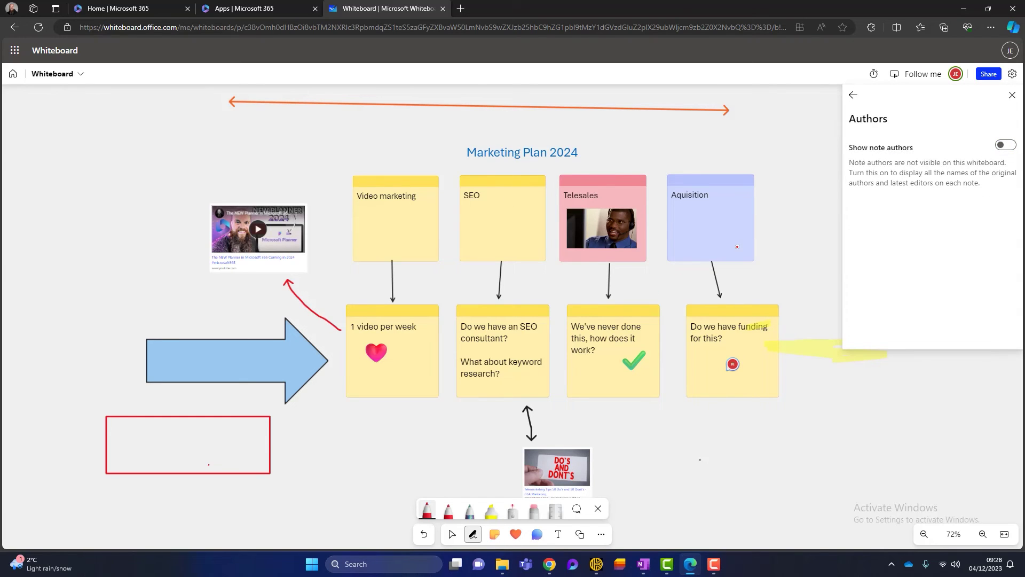
{"action": "left_click", "coordinate": [1004, 144]}
{"action": "left_click", "coordinate": [853, 96]}
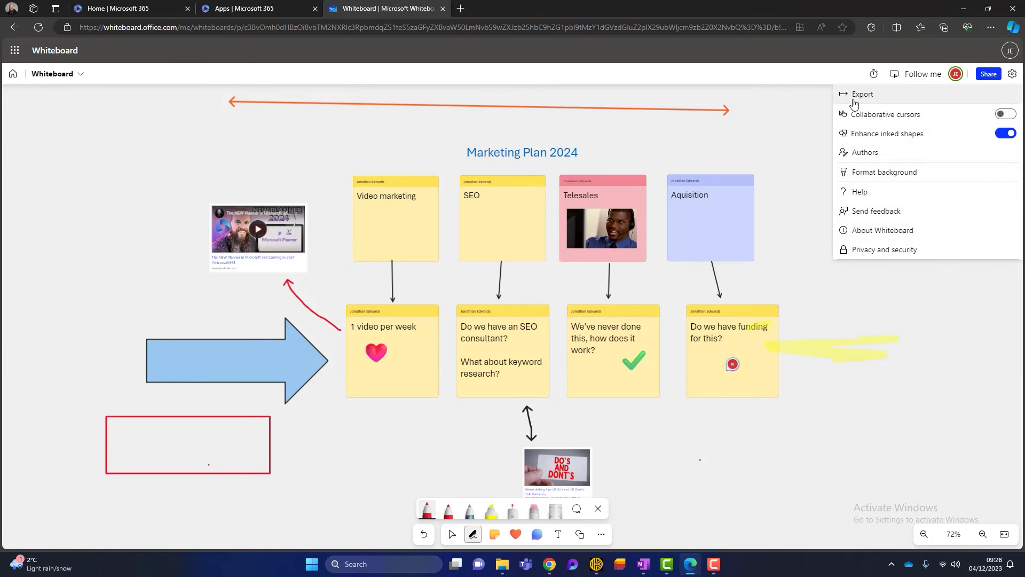
Step: Try a light blue background and a dot grid, and format the board background as white with the Wide rule grid
{"action": "left_click", "coordinate": [886, 178]}
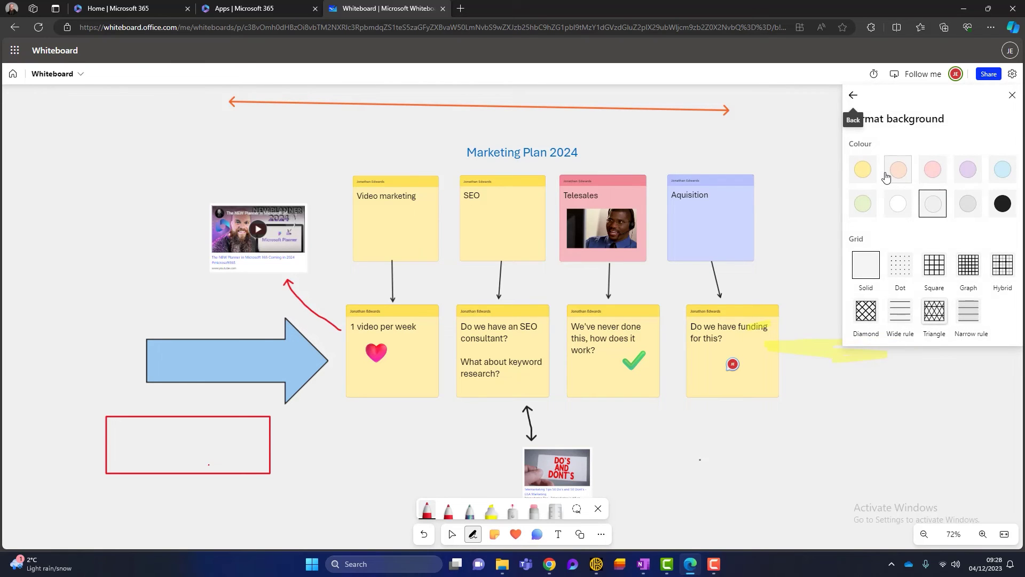
{"action": "left_click", "coordinate": [1002, 169]}
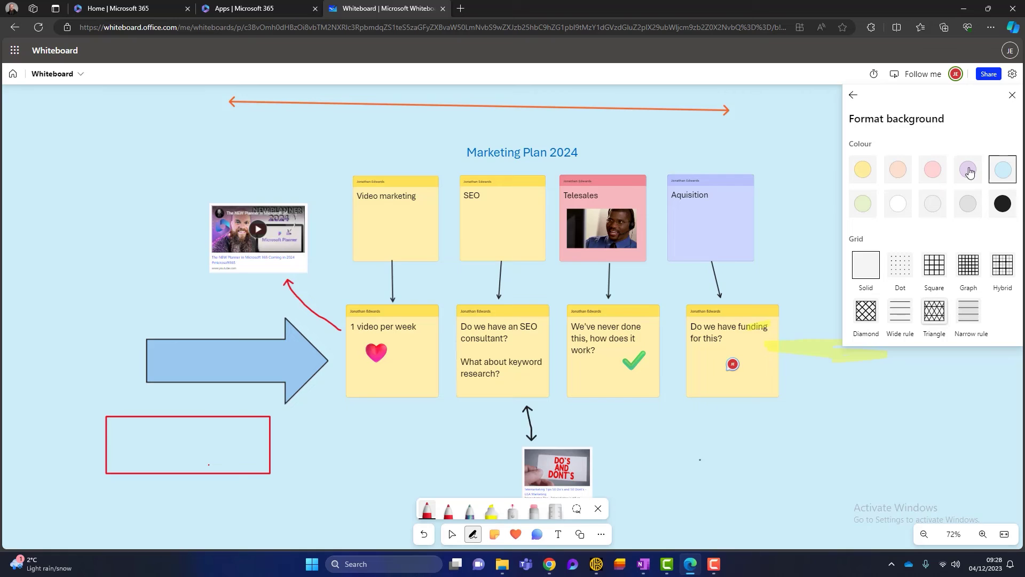
{"action": "left_click", "coordinate": [898, 203]}
{"action": "left_click", "coordinate": [865, 266]}
{"action": "left_click", "coordinate": [900, 265]}
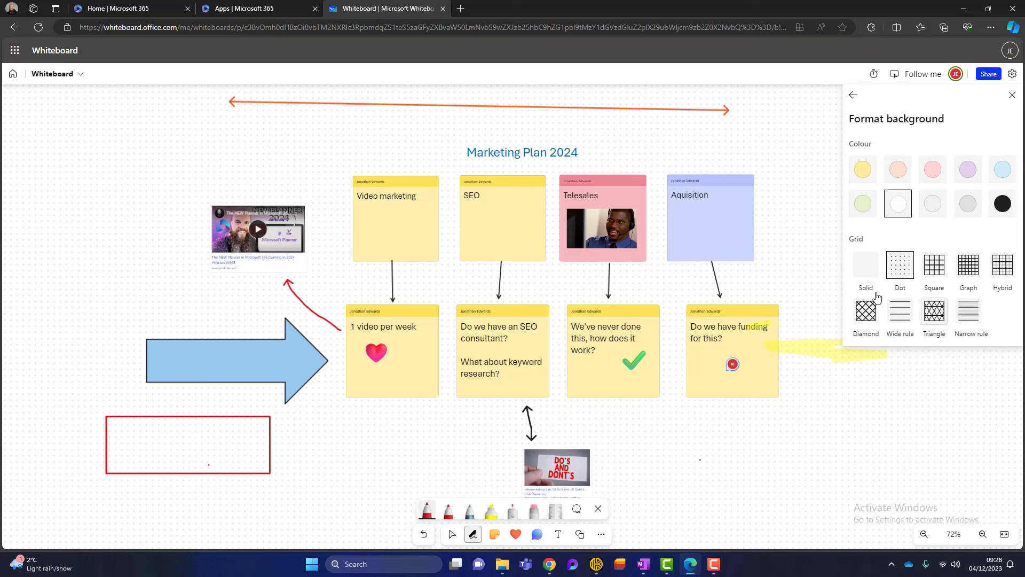
{"action": "left_click", "coordinate": [898, 310]}
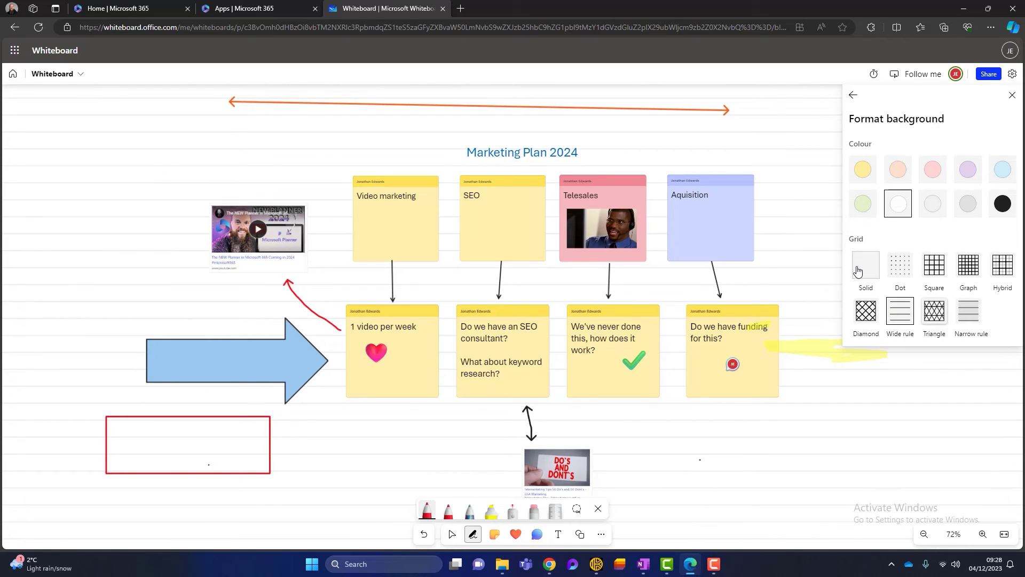
{"action": "left_click", "coordinate": [855, 97]}
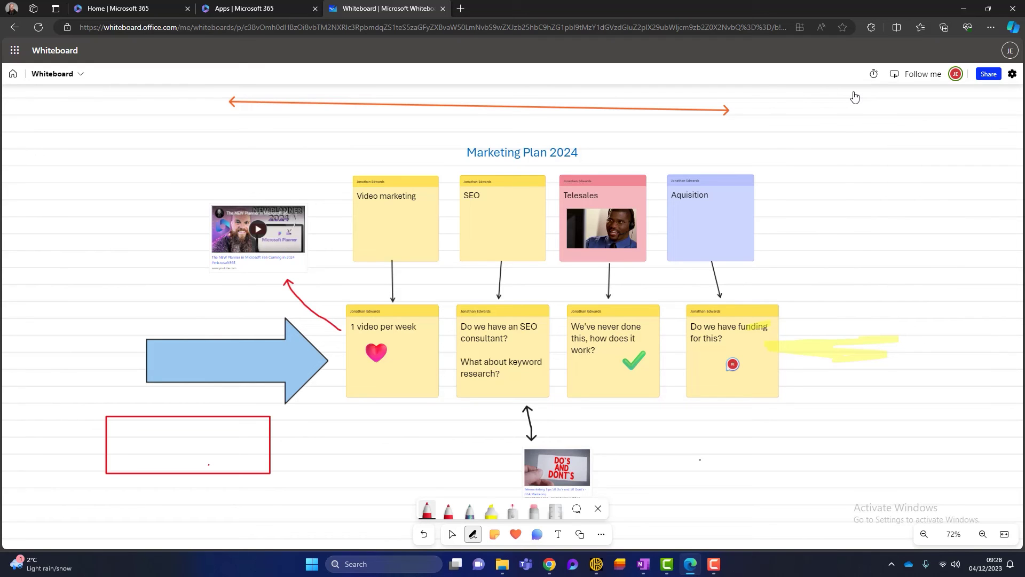
{"action": "key", "text": "Escape"}
Step: Review the board's share options and link sharing settings, and close them without changes
{"action": "left_click", "coordinate": [987, 77]}
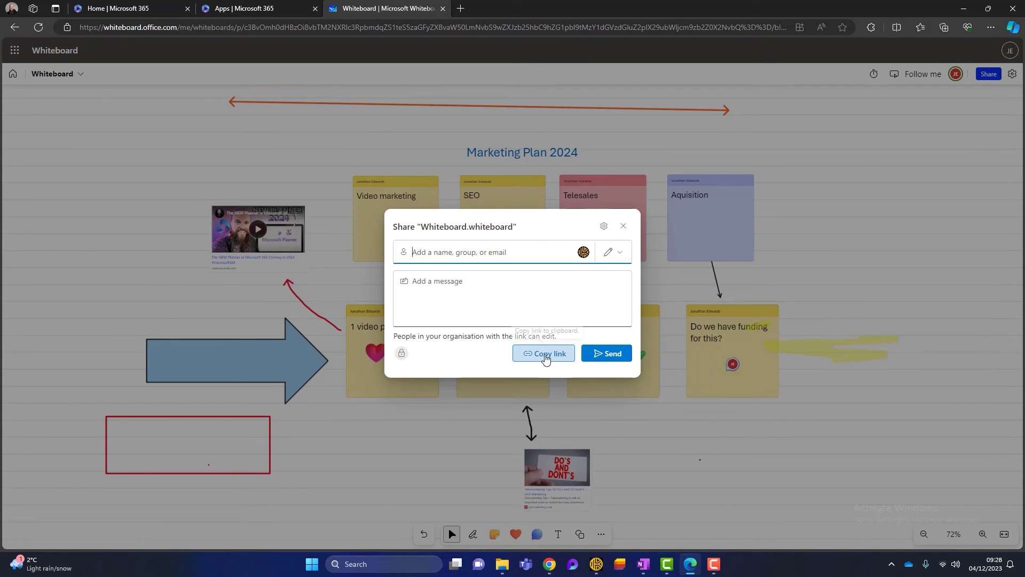
{"action": "left_click", "coordinate": [603, 226]}
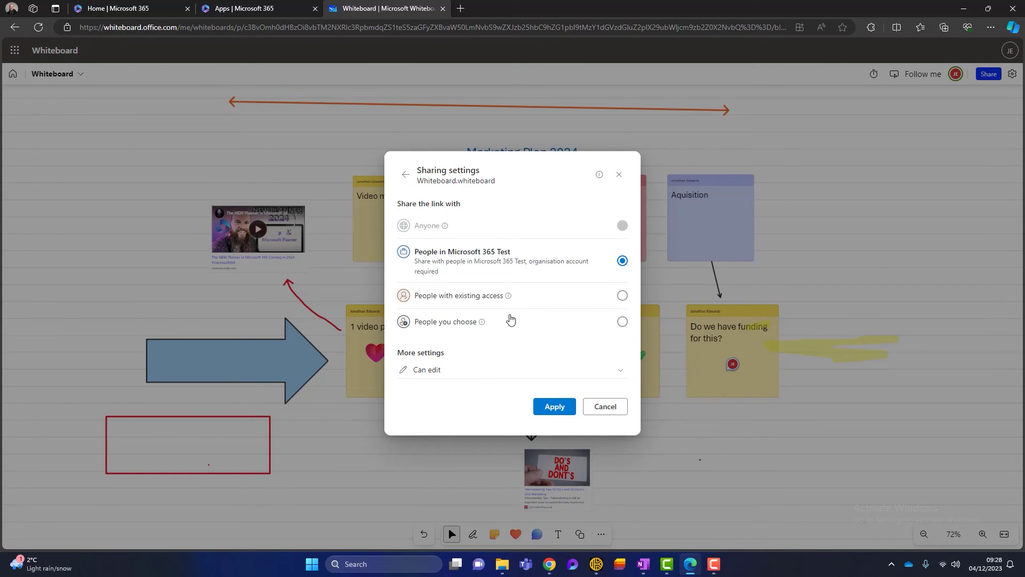
{"action": "left_click", "coordinate": [596, 410]}
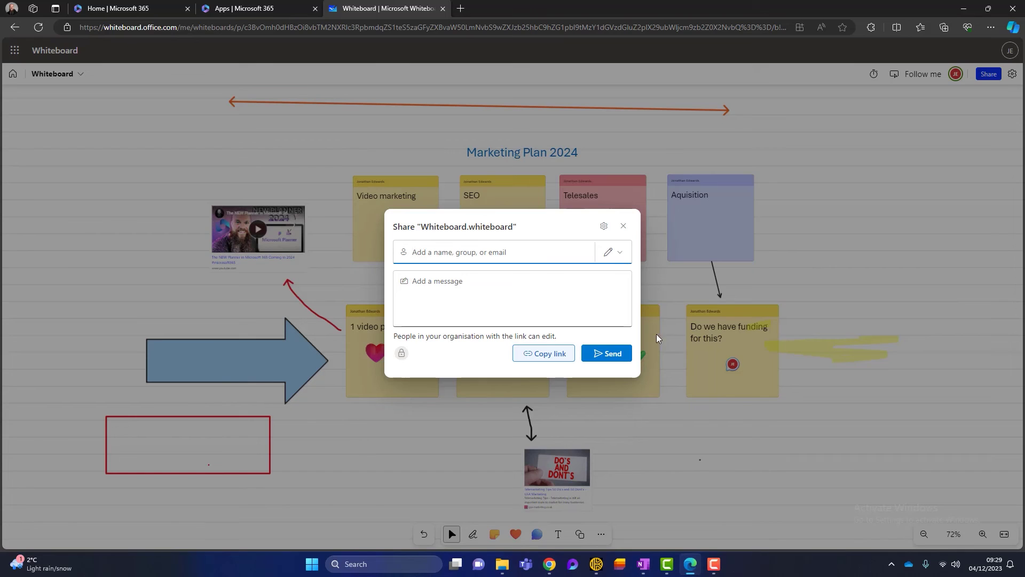
{"action": "left_click", "coordinate": [623, 225]}
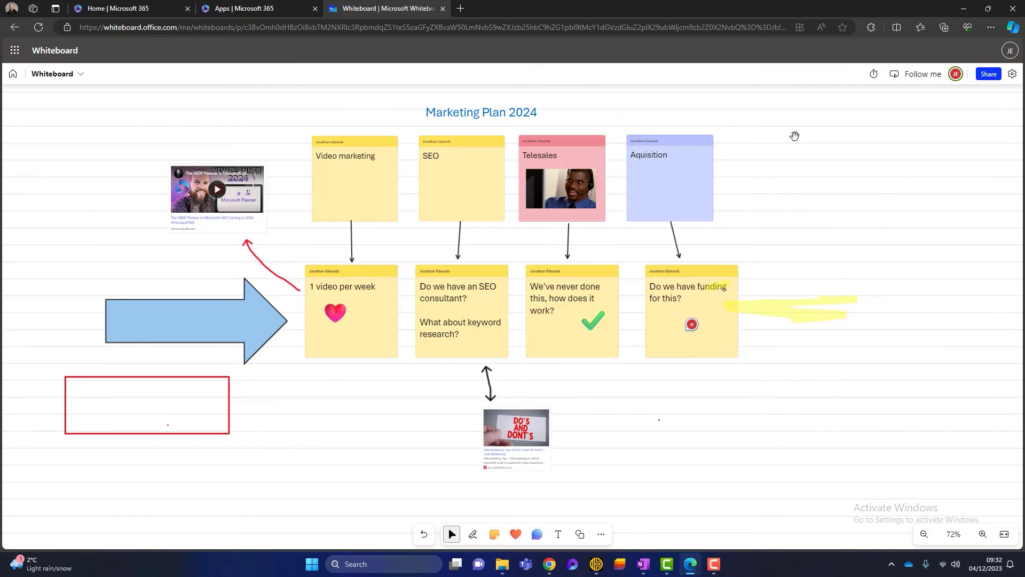
Step: Start Follow me so participants follow the view to the empty area beyond the notes, and stop it again
{"action": "left_click_drag", "start_coordinate": [926, 468], "coordinate": [659, 387]}
{"action": "left_click_drag", "start_coordinate": [232, 436], "coordinate": [440, 509]}
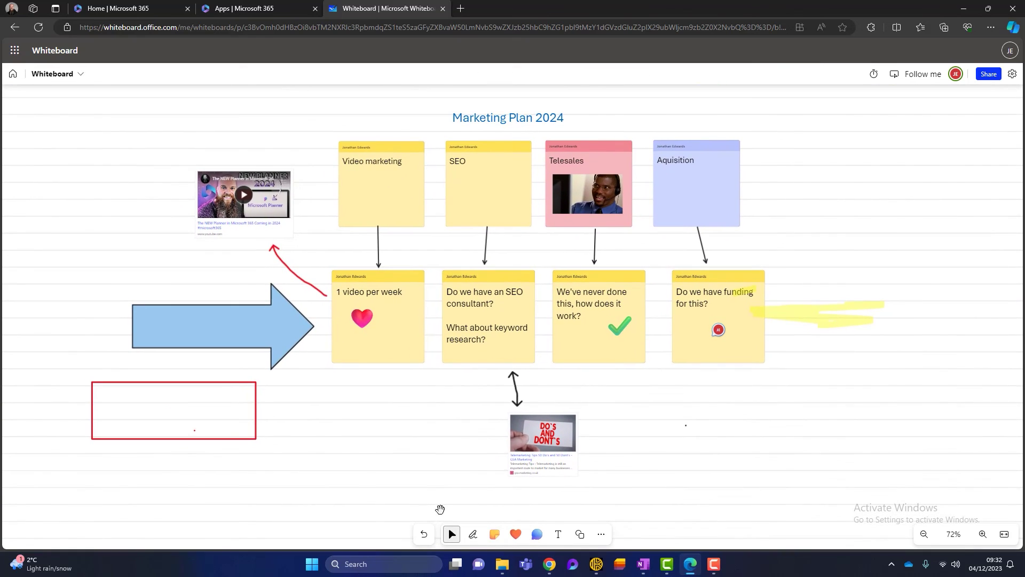
{"action": "left_click", "coordinate": [901, 77]}
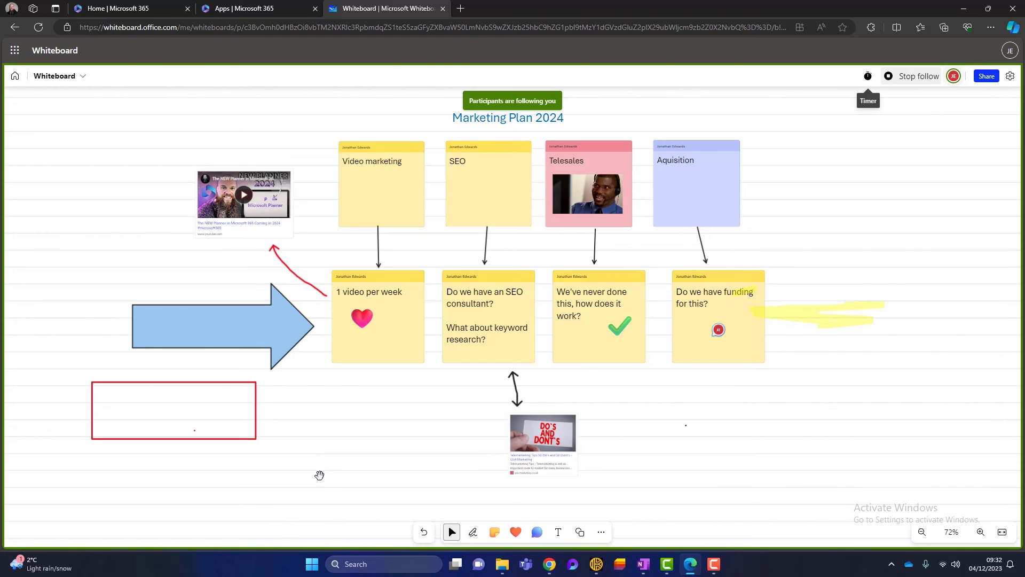
{"action": "left_click_drag", "start_coordinate": [919, 347], "coordinate": [402, 334]}
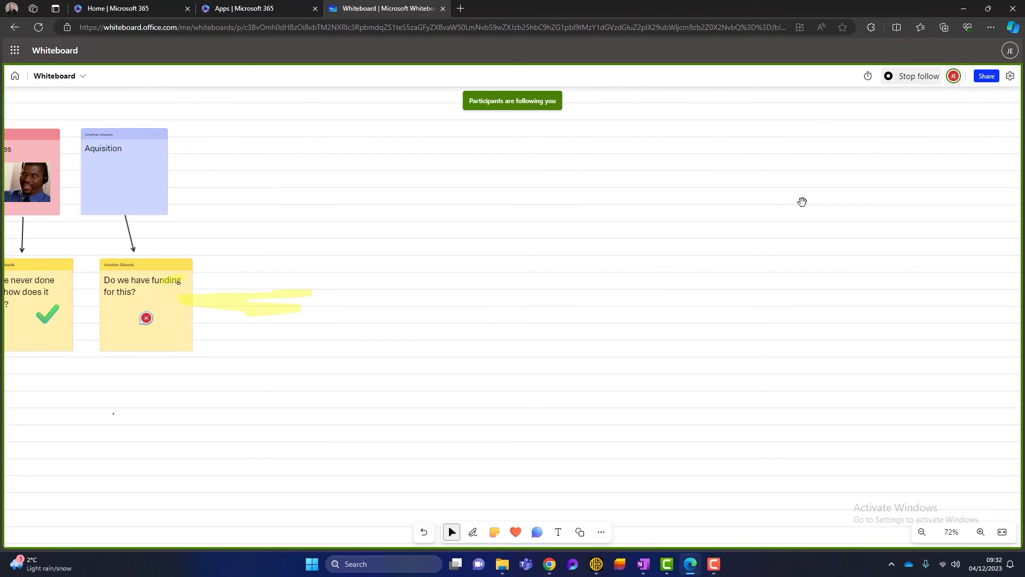
{"action": "left_click", "coordinate": [907, 78]}
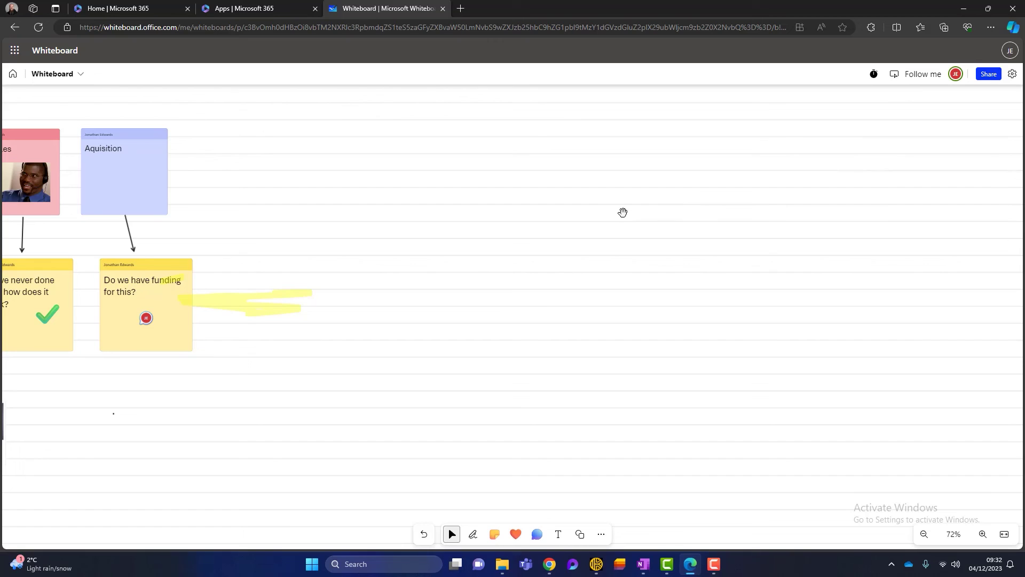
{"action": "left_click_drag", "start_coordinate": [674, 227], "coordinate": [821, 268]}
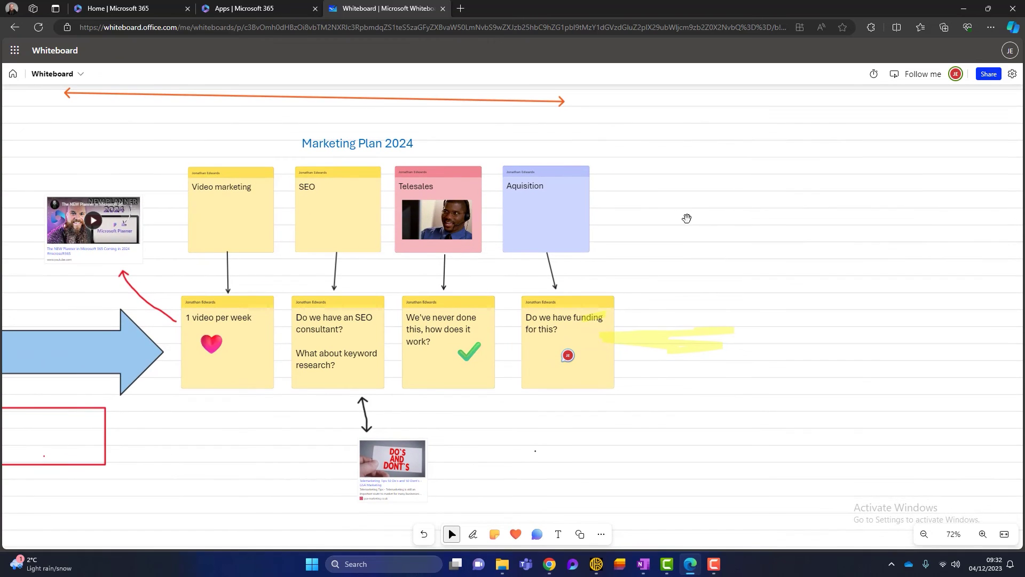
{"action": "left_click_drag", "start_coordinate": [686, 219], "coordinate": [755, 214]}
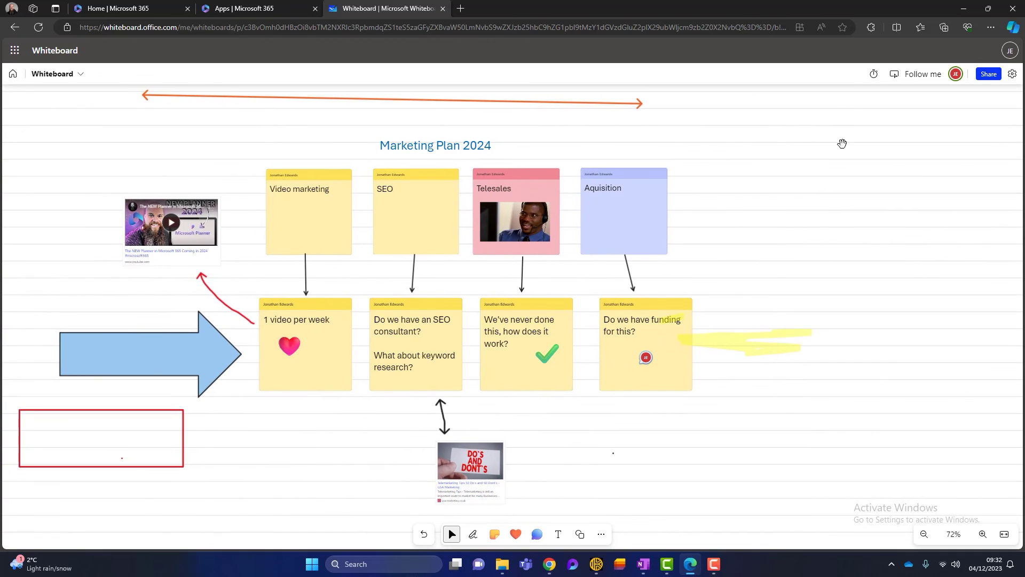
Step: Start the board timer at 05:00, stop the countdown and hide the timer
{"action": "left_click", "coordinate": [873, 74]}
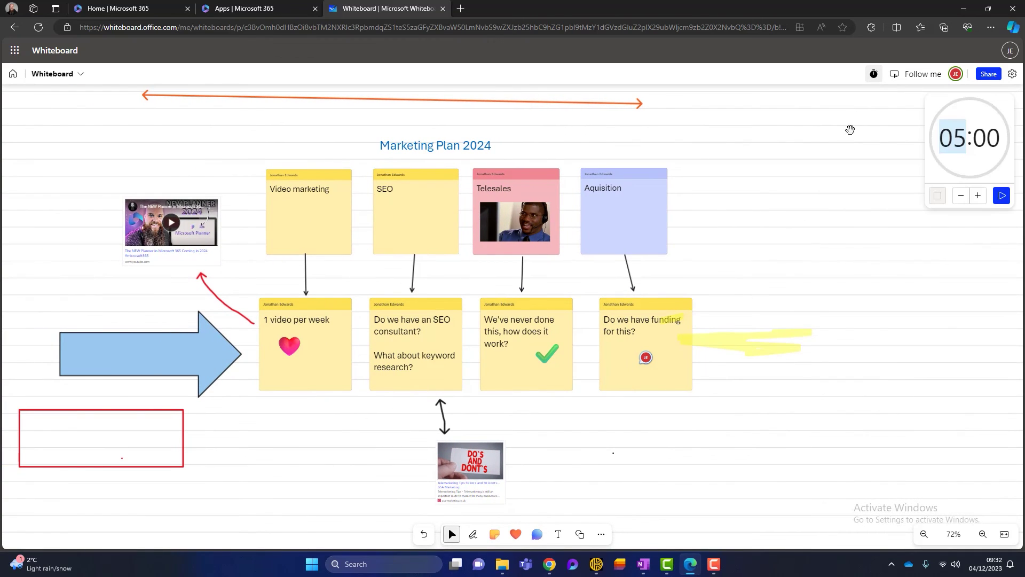
{"action": "left_click", "coordinate": [997, 197]}
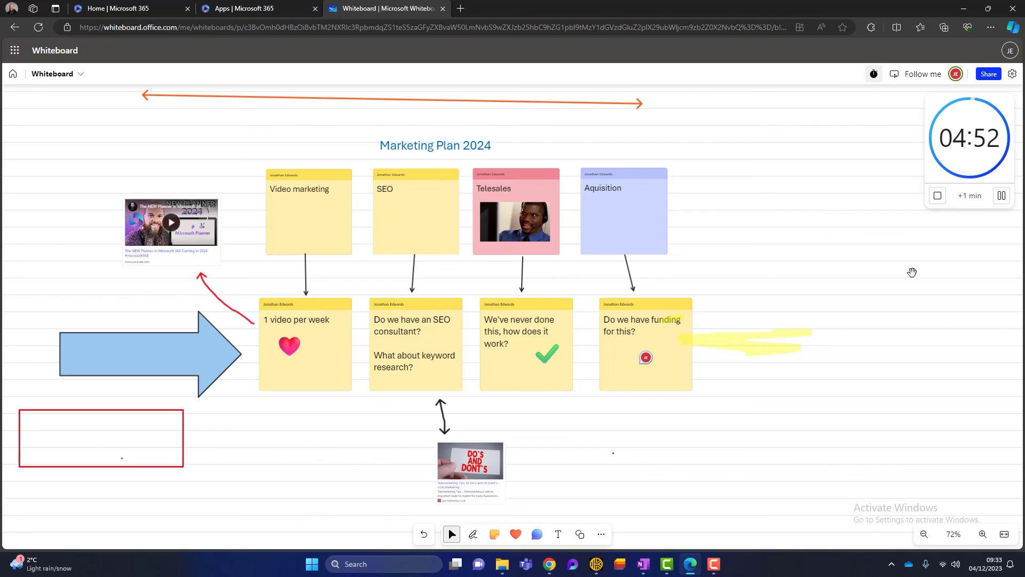
{"action": "left_click", "coordinate": [937, 195]}
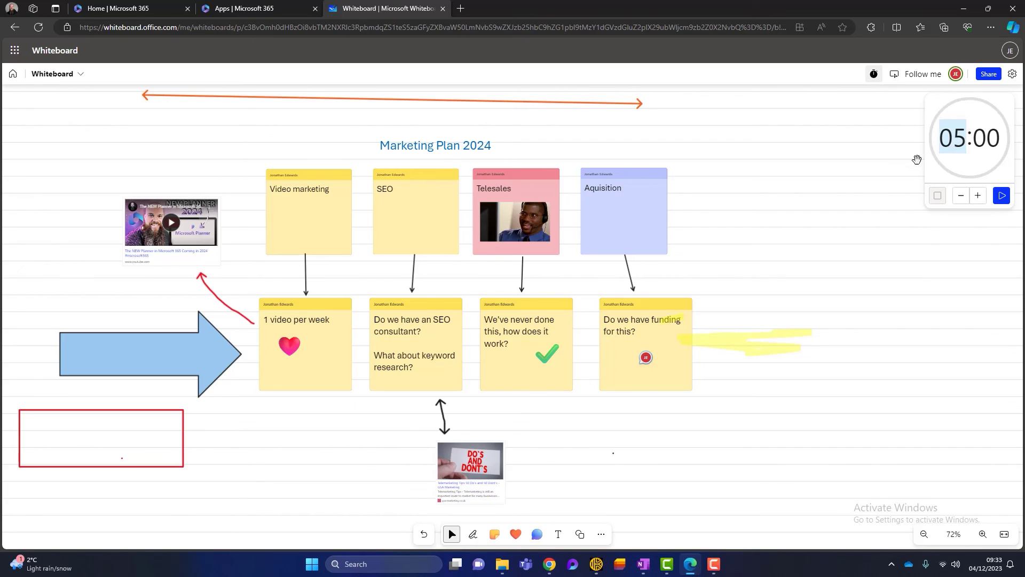
{"action": "left_click", "coordinate": [868, 75]}
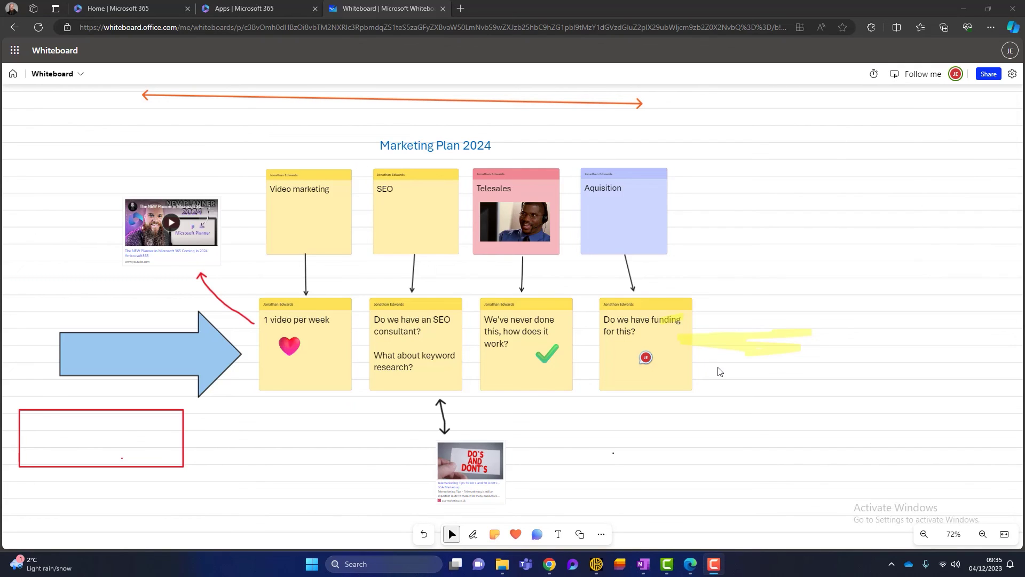
Step: Rename the board as Marketing Plan 2024
{"action": "left_click", "coordinate": [70, 75]}
{"action": "left_click_drag", "start_coordinate": [96, 108], "coordinate": [3, 106]}
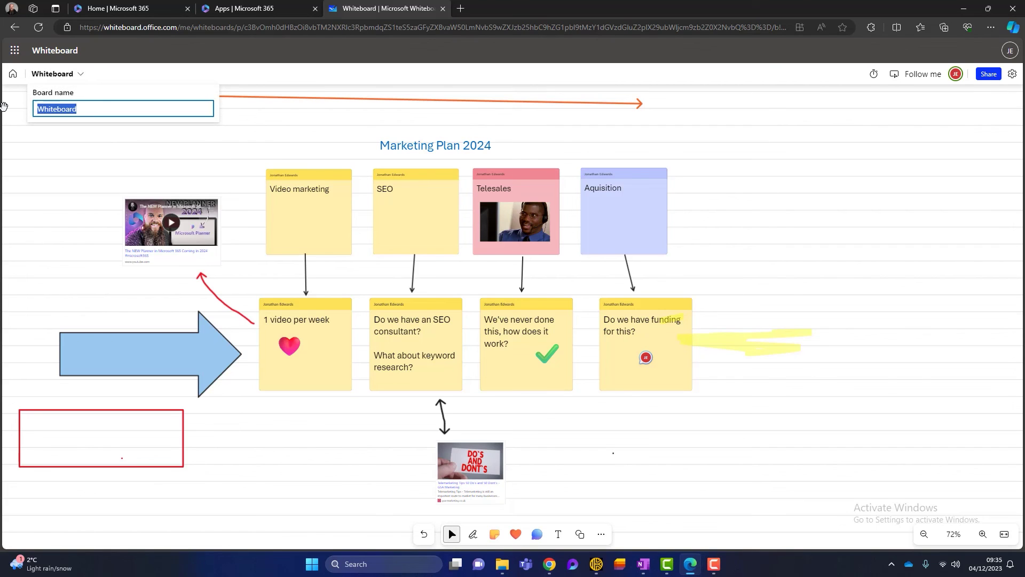
{"action": "type", "text": "Marketing Plan 2024"}
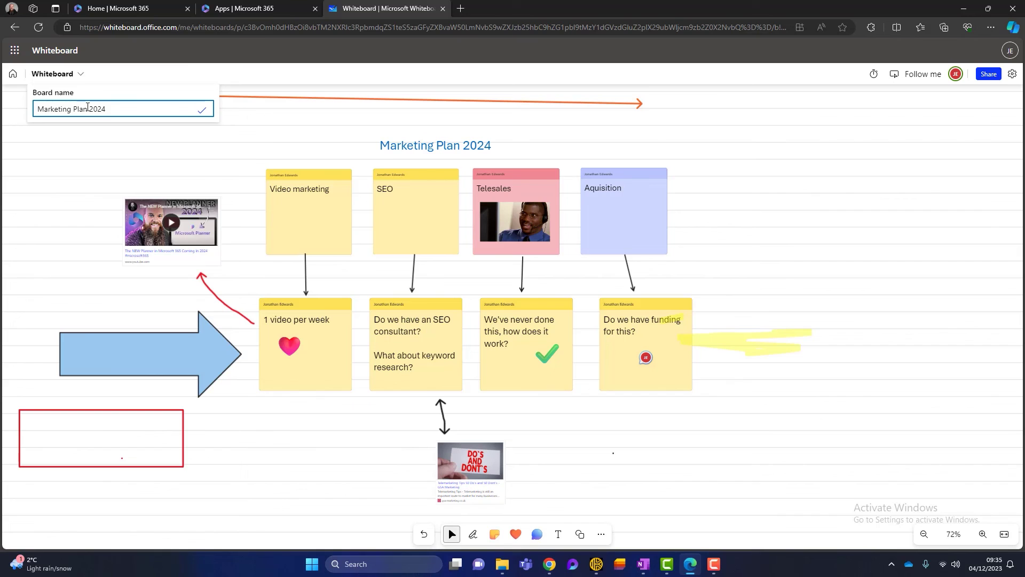
{"action": "key", "text": "Return"}
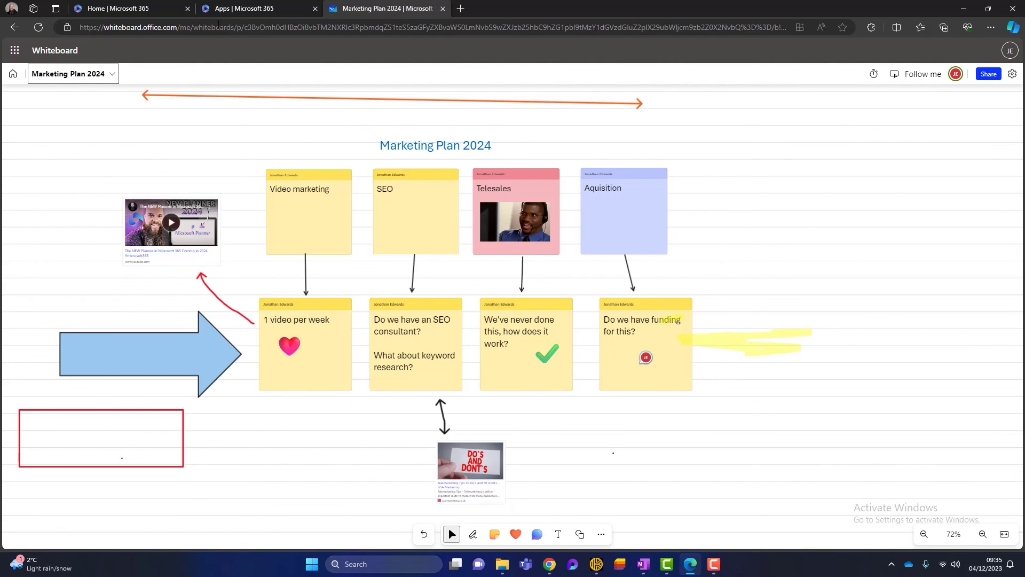
Step: Switch to the Microsoft 365 Apps page and open Microsoft Teams from its app launcher
{"action": "left_click", "coordinate": [246, 7]}
{"action": "left_click", "coordinate": [21, 52]}
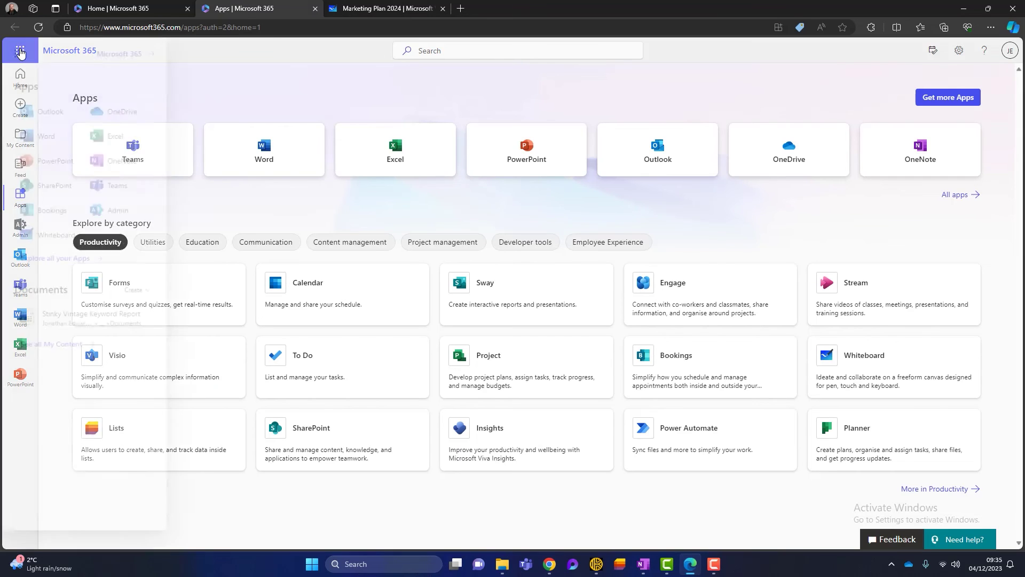
{"action": "left_click", "coordinate": [143, 192]}
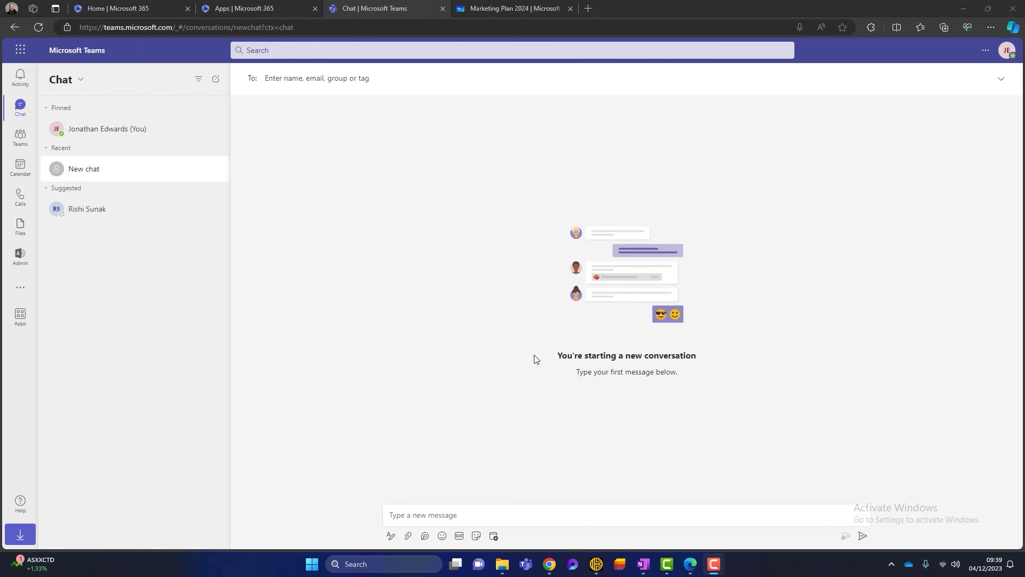
Step: Open the Marketing Plan 2024 Brainstorm meeting from the Teams calendar and join it with computer audio and the microphone off
{"action": "left_click", "coordinate": [20, 167]}
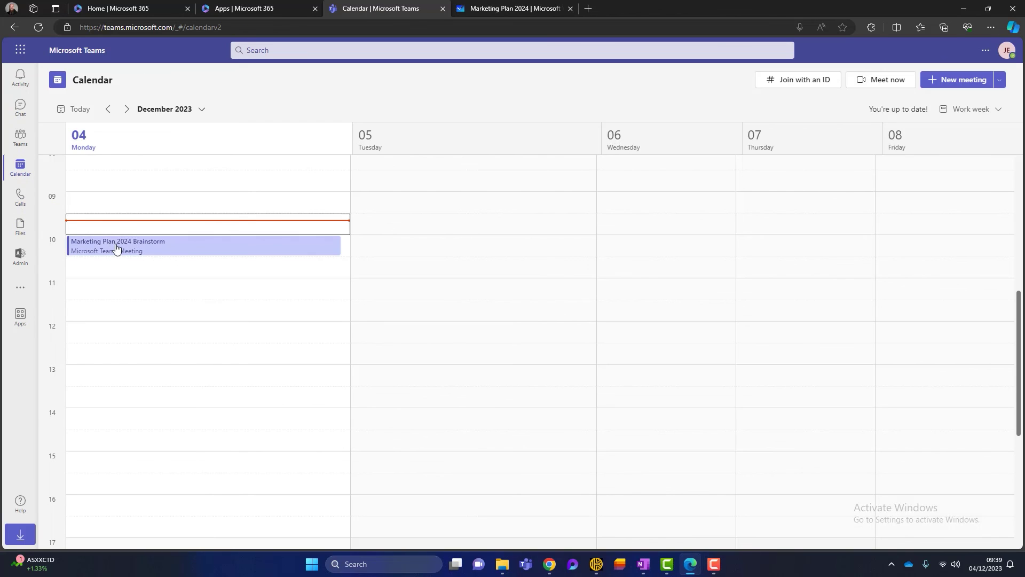
{"action": "double_click", "coordinate": [223, 250]}
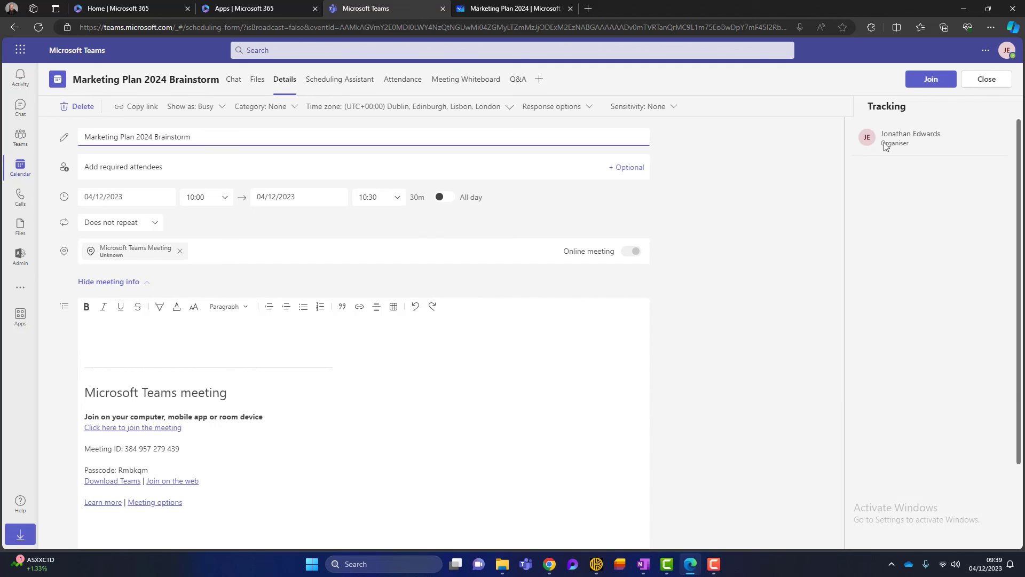
{"action": "left_click", "coordinate": [930, 79]}
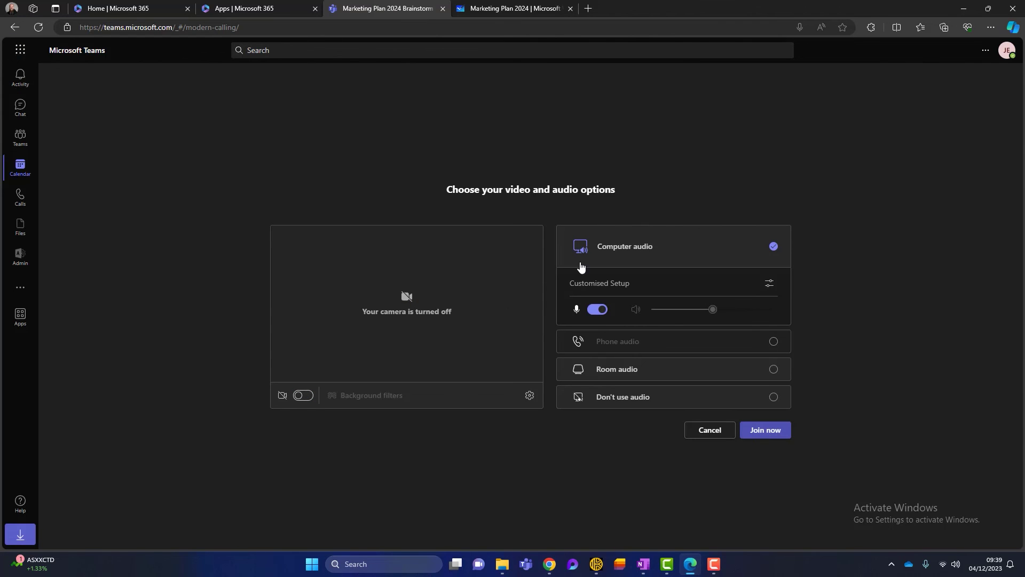
{"action": "left_click", "coordinate": [593, 310]}
{"action": "left_click", "coordinate": [770, 428]}
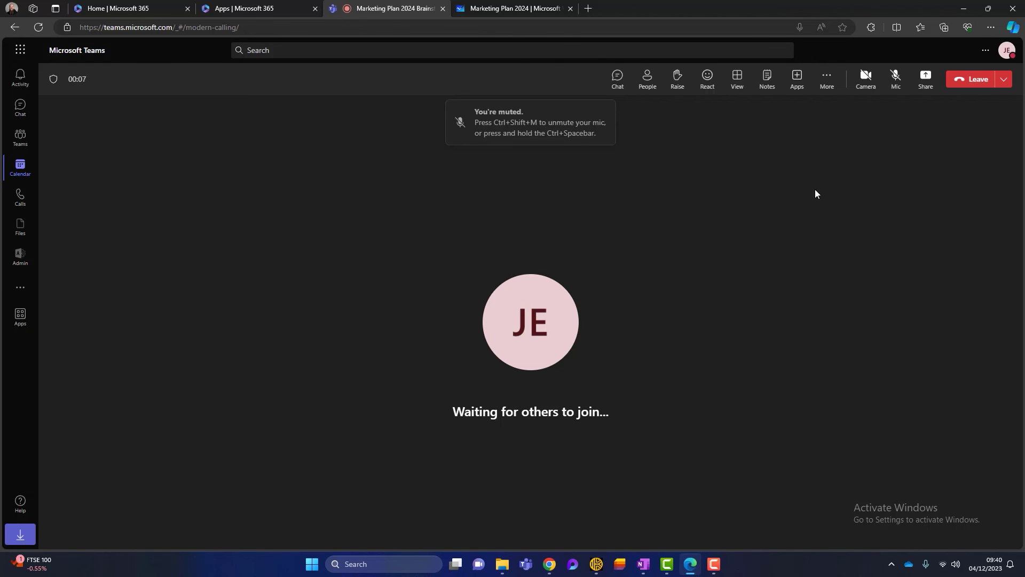
Step: Share the existing Marketing Plan 2024 whiteboard in the meeting with Start with follow me turned off
{"action": "left_click", "coordinate": [927, 79]}
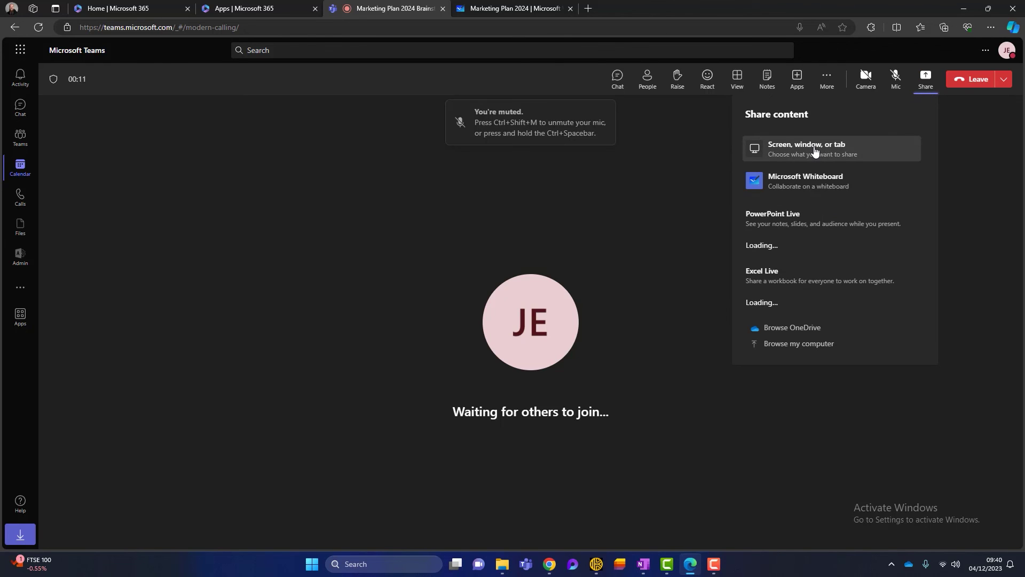
{"action": "left_click", "coordinate": [799, 181]}
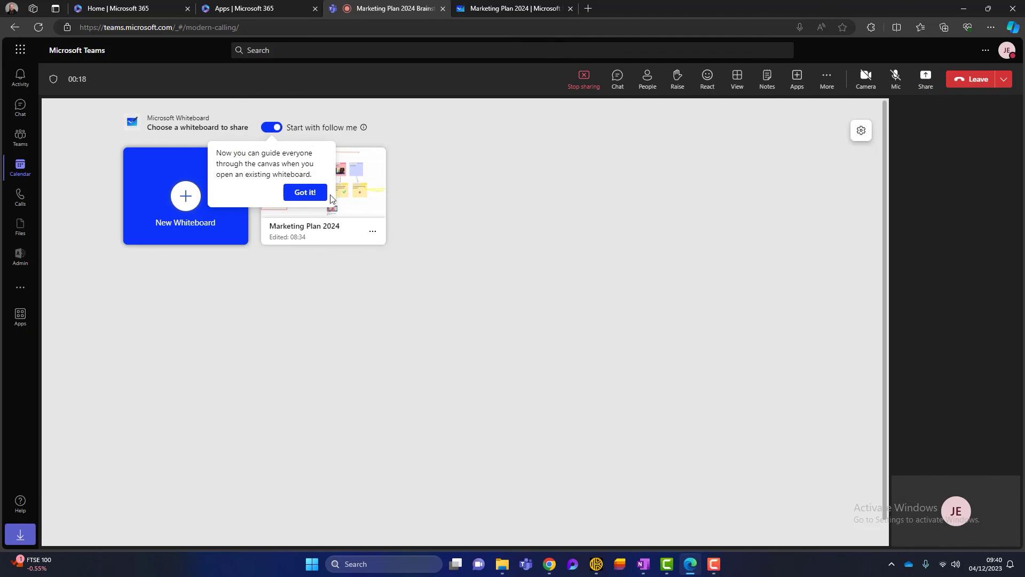
{"action": "left_click", "coordinate": [297, 195]}
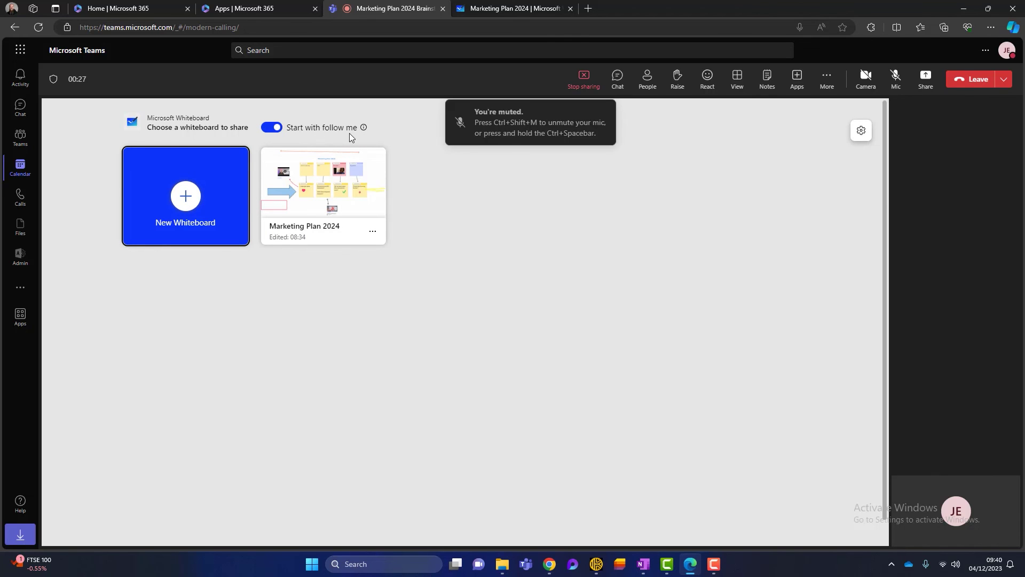
{"action": "left_click", "coordinate": [272, 127]}
{"action": "left_click", "coordinate": [333, 186]}
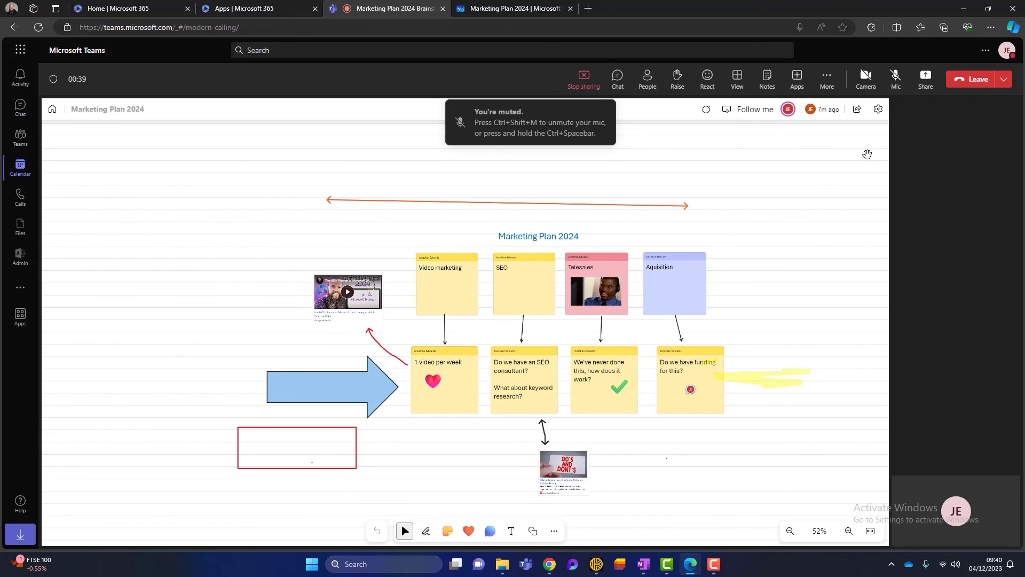
Step: Look over the shared whiteboard's settings, including Other participants can edit, and leave the meeting after stopping the share
{"action": "left_click", "coordinate": [879, 112]}
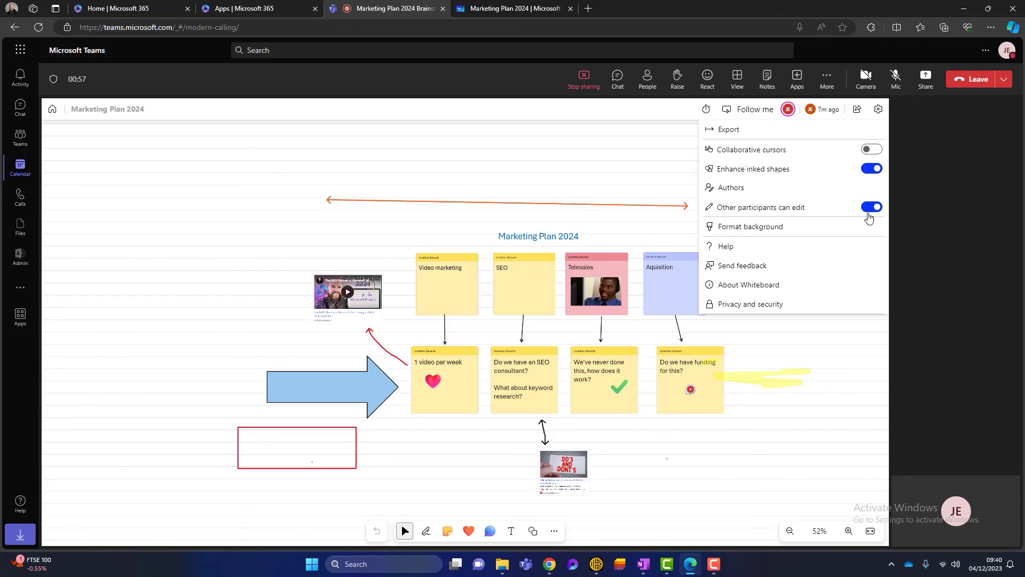
{"action": "left_click", "coordinate": [782, 380]}
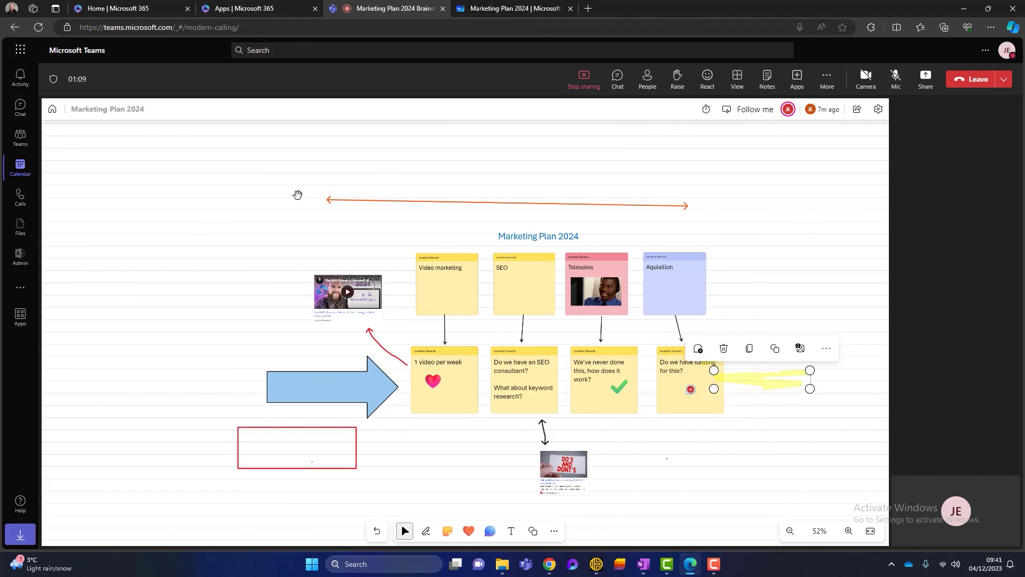
{"action": "left_click", "coordinate": [583, 80]}
{"action": "left_click", "coordinate": [958, 79]}
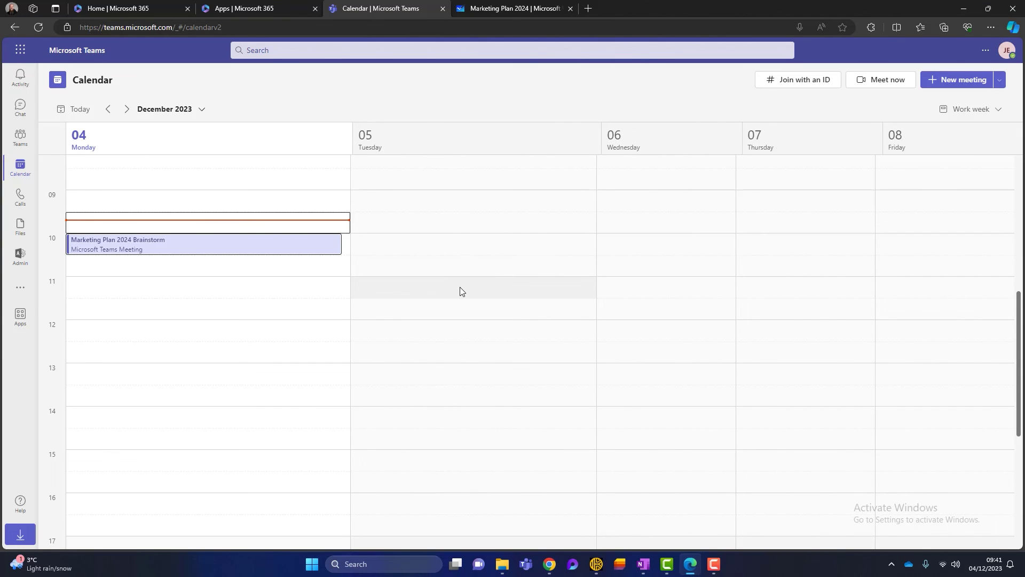
Step: Reopen the Marketing Plan 2024 Brainstorm calendar event, view its Meeting Whiteboard and dismiss the comments tip
{"action": "double_click", "coordinate": [158, 245]}
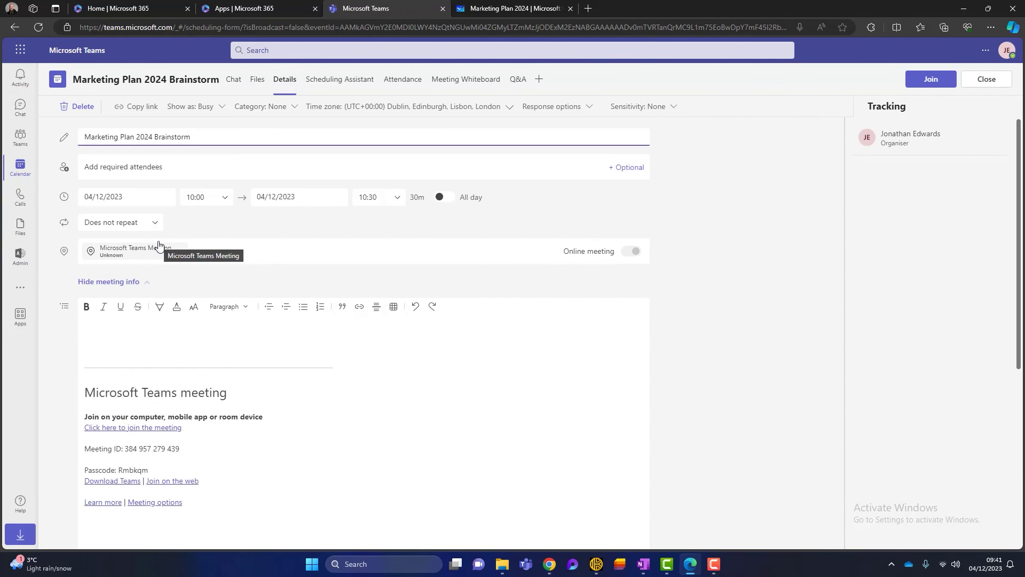
{"action": "left_click", "coordinate": [466, 81]}
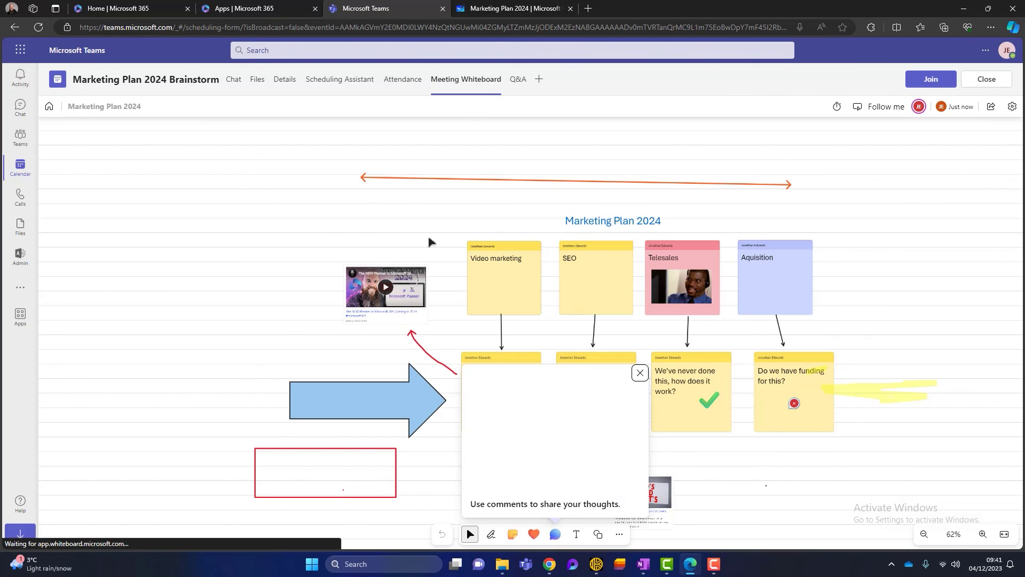
{"action": "left_click", "coordinate": [639, 372]}
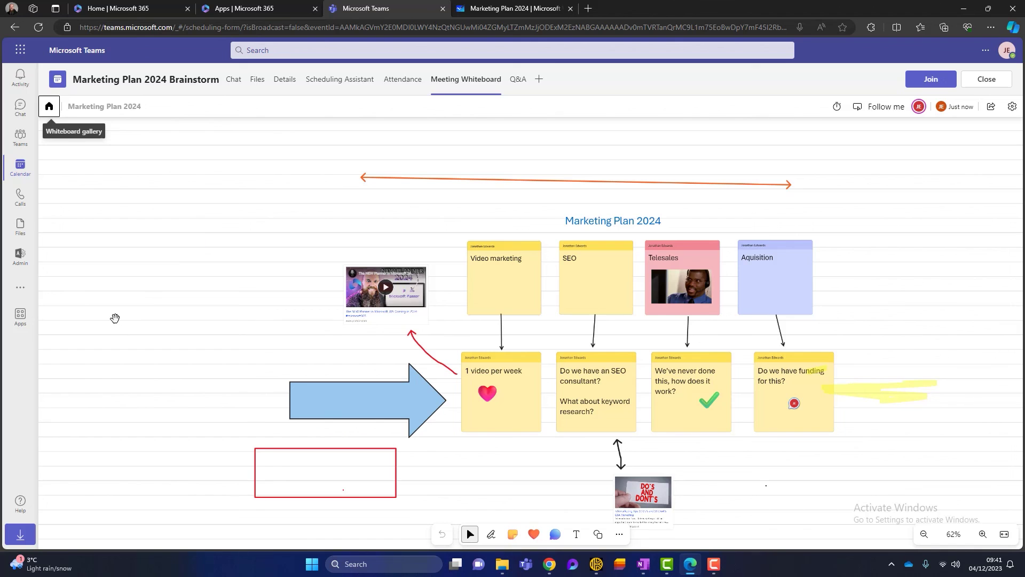
Step: Search the Teams app store for "white" and open the add dialog of Microsoft Corporation's Whiteboard app
{"action": "left_click", "coordinate": [16, 315]}
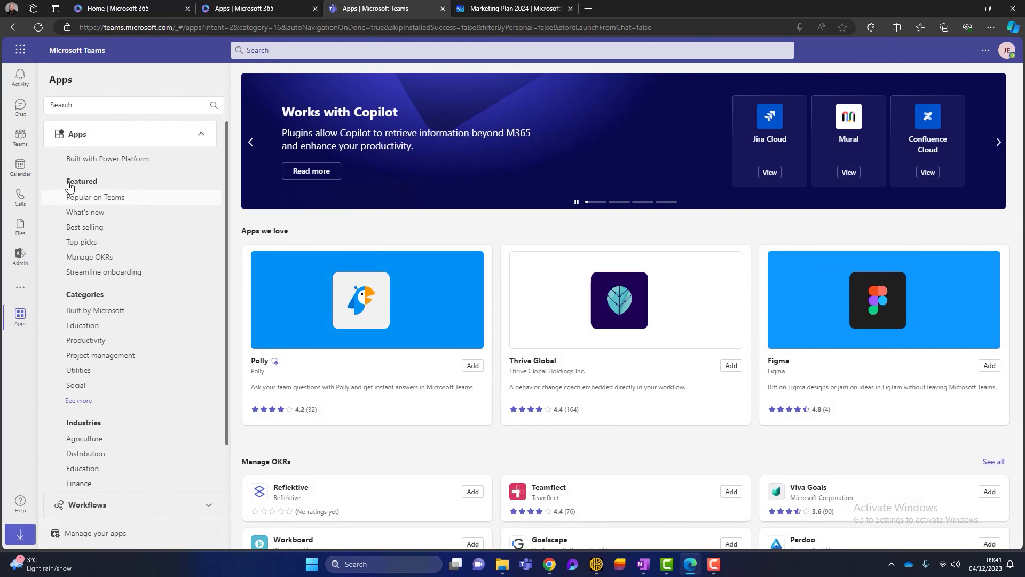
{"action": "left_click", "coordinate": [89, 105]}
{"action": "type", "text": "white"}
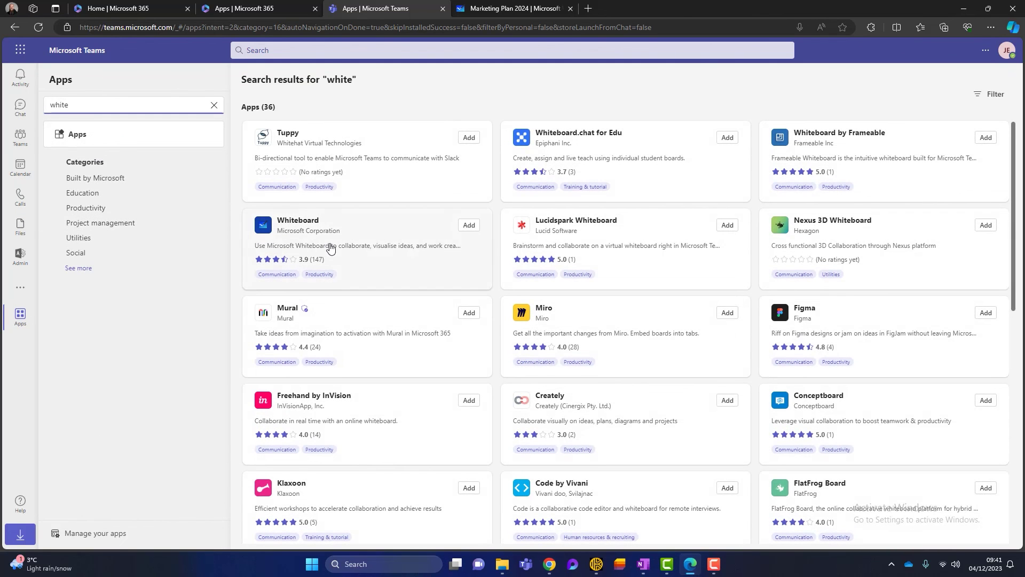
{"action": "left_click", "coordinate": [469, 227]}
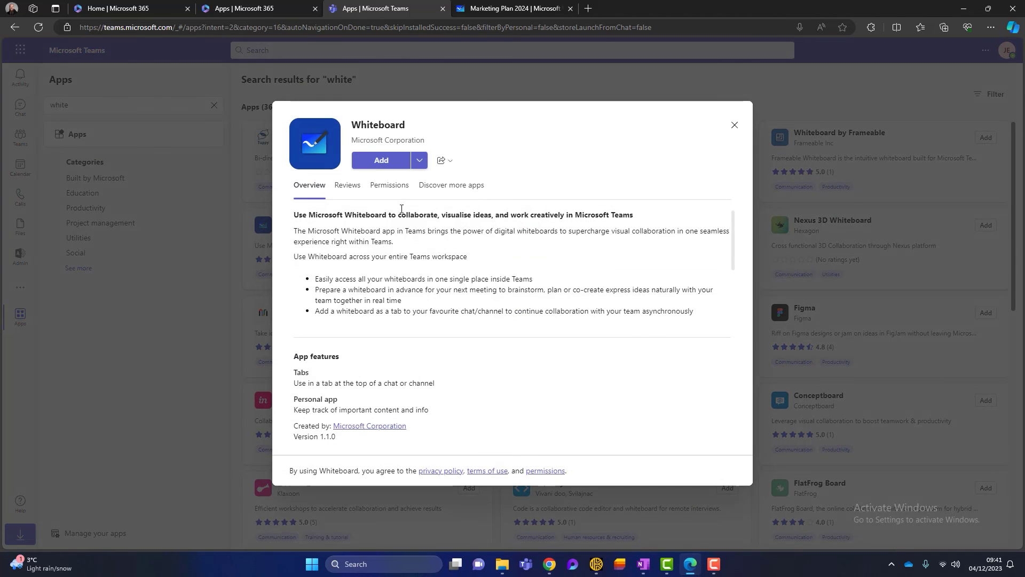